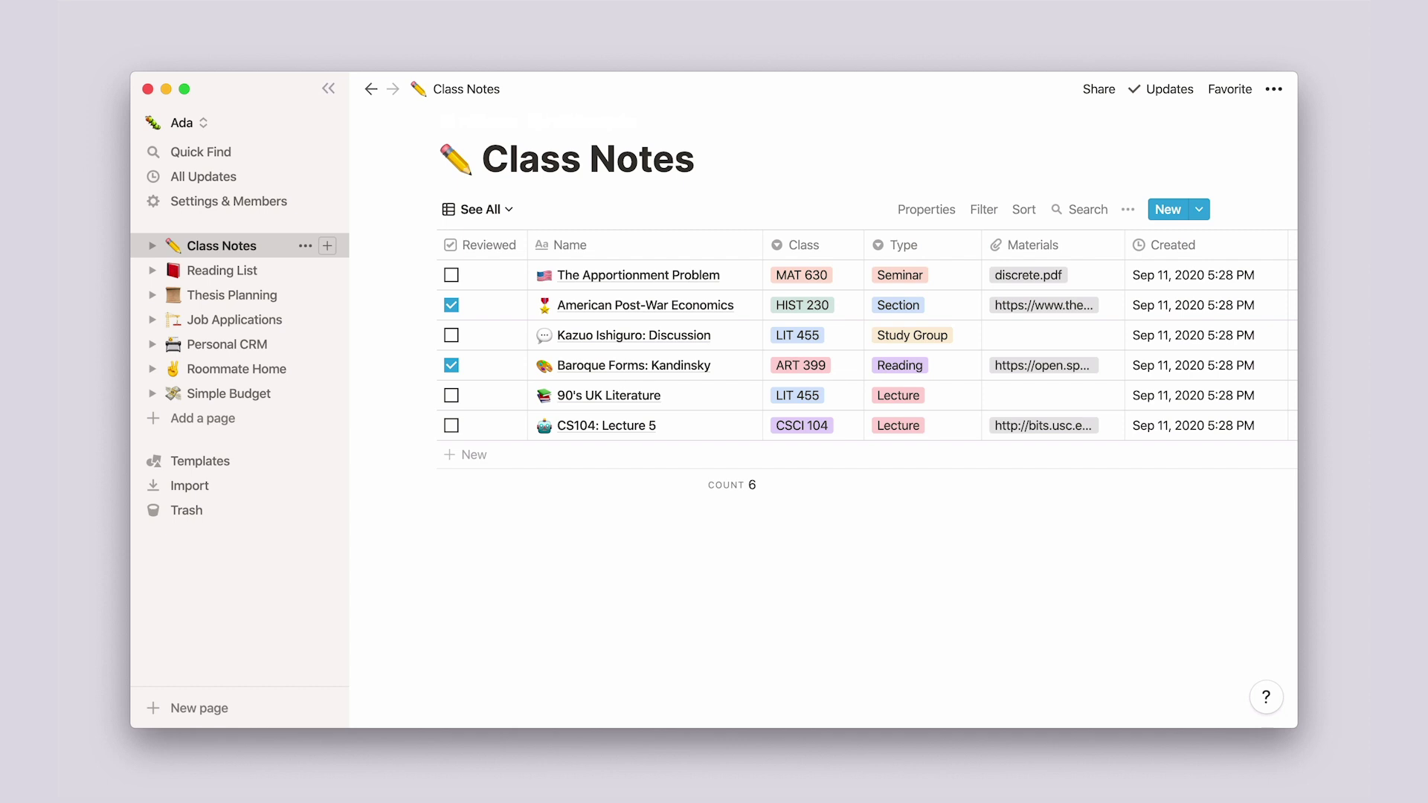
Step: Look through the Roommate Home and Simple Budget pages, then return to Class Notes
click(236, 369)
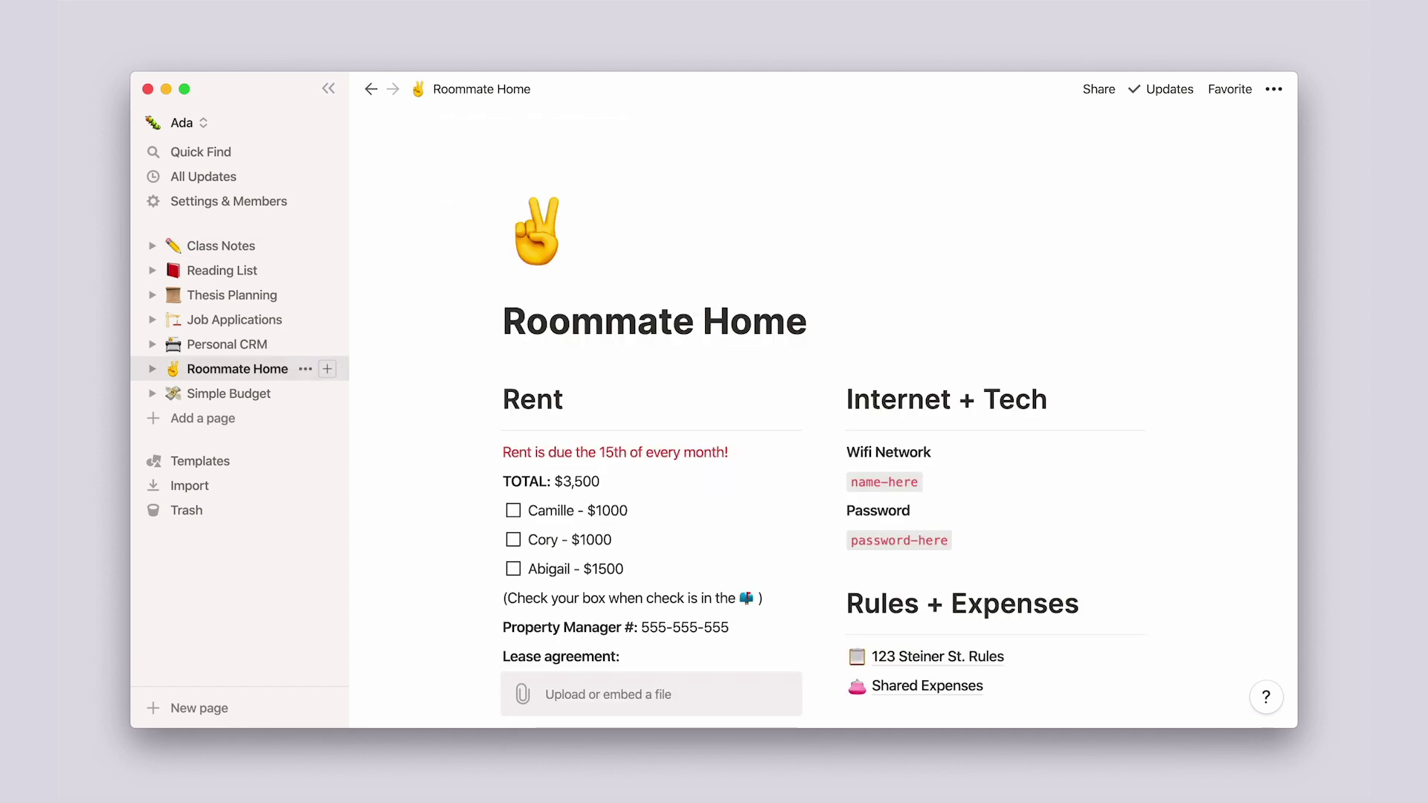
click(228, 393)
click(222, 245)
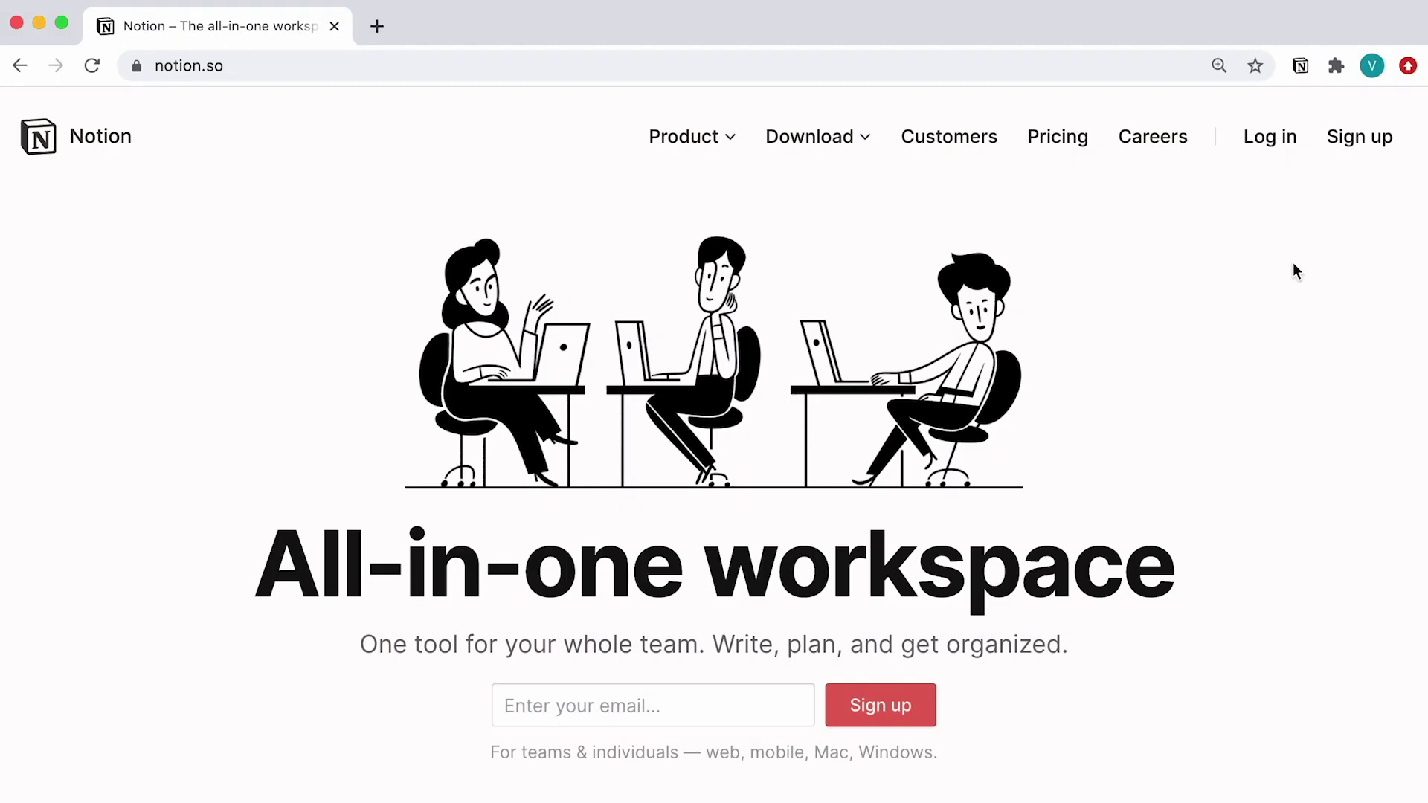
Step: Start a Notion sign-up in Chrome with the school e-mail address, then switch to the desktop app
click(1359, 137)
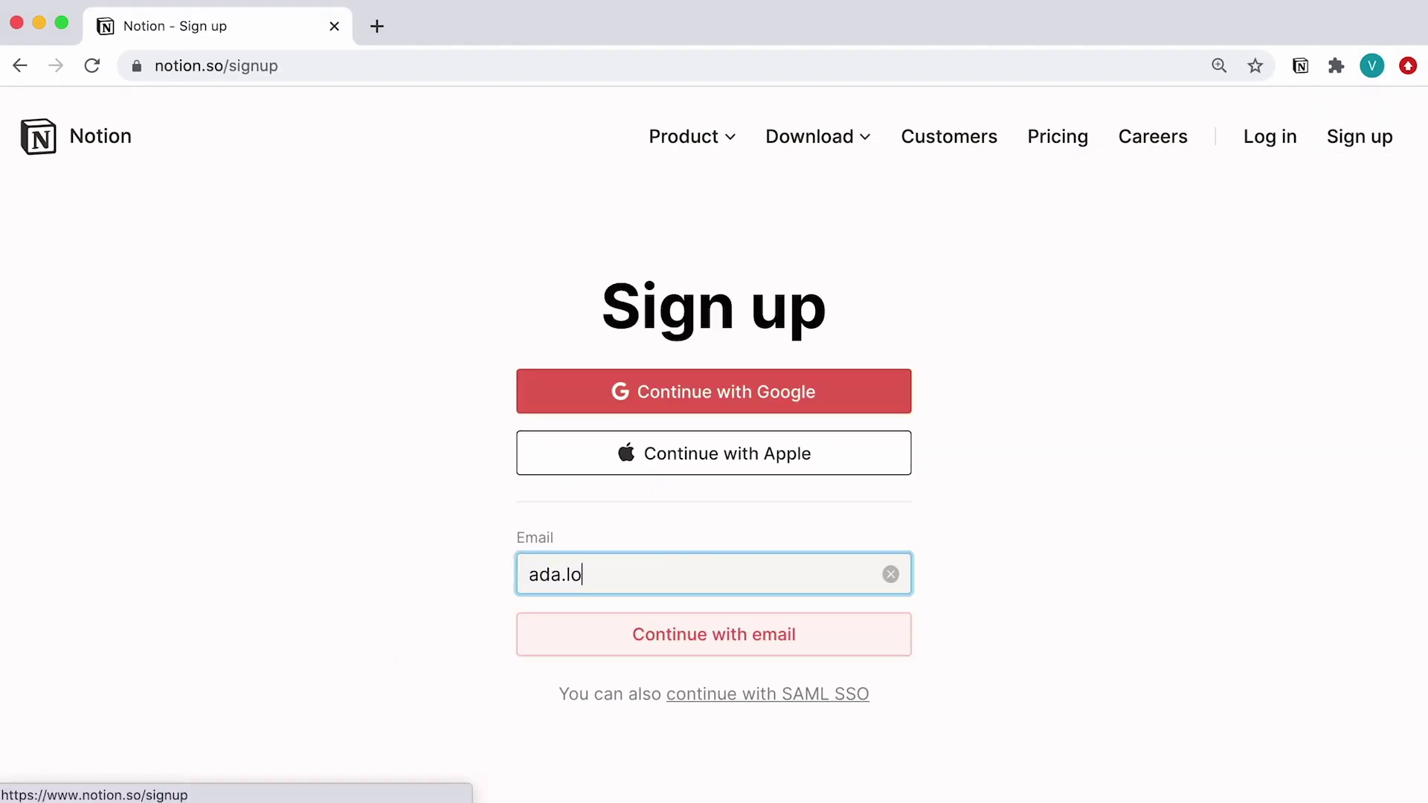
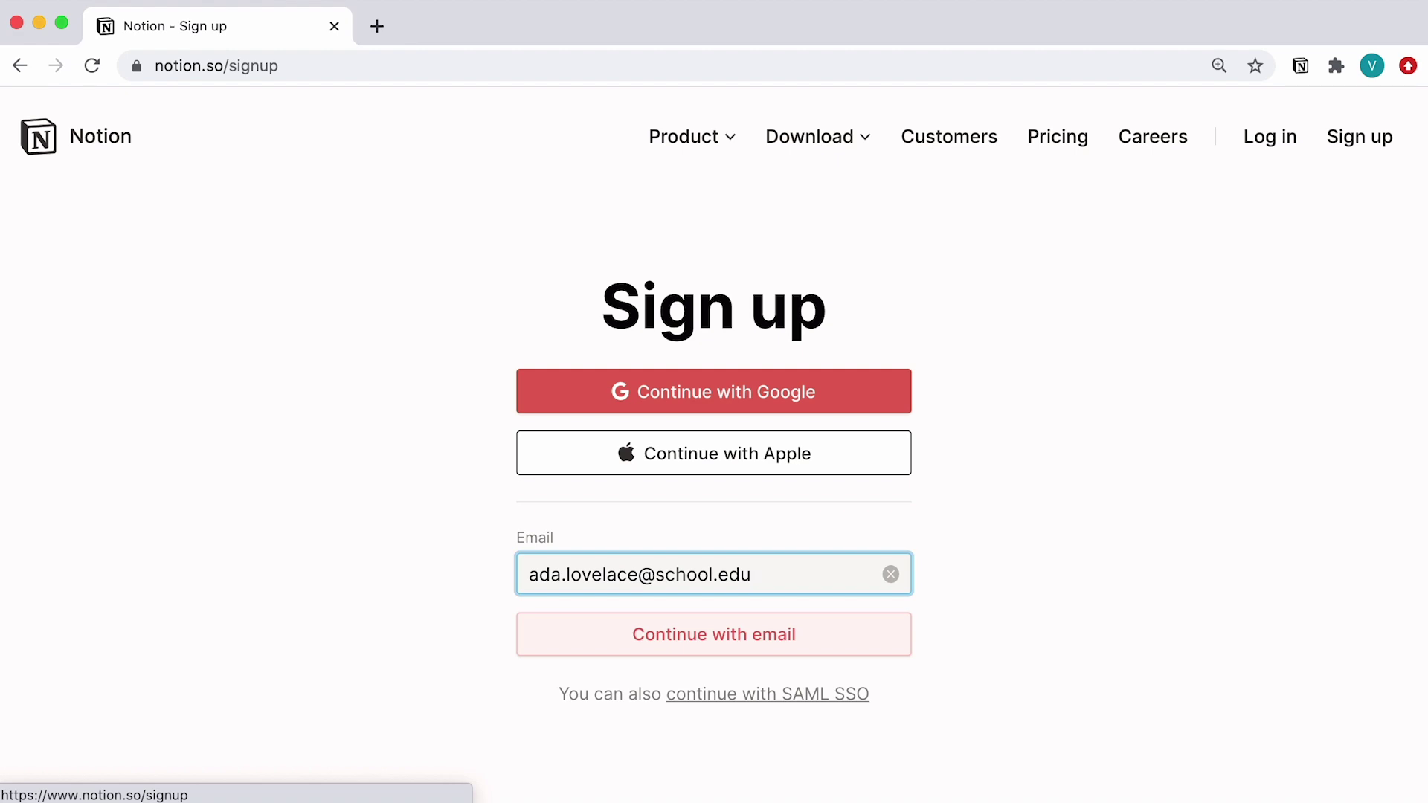
key(super+Tab)
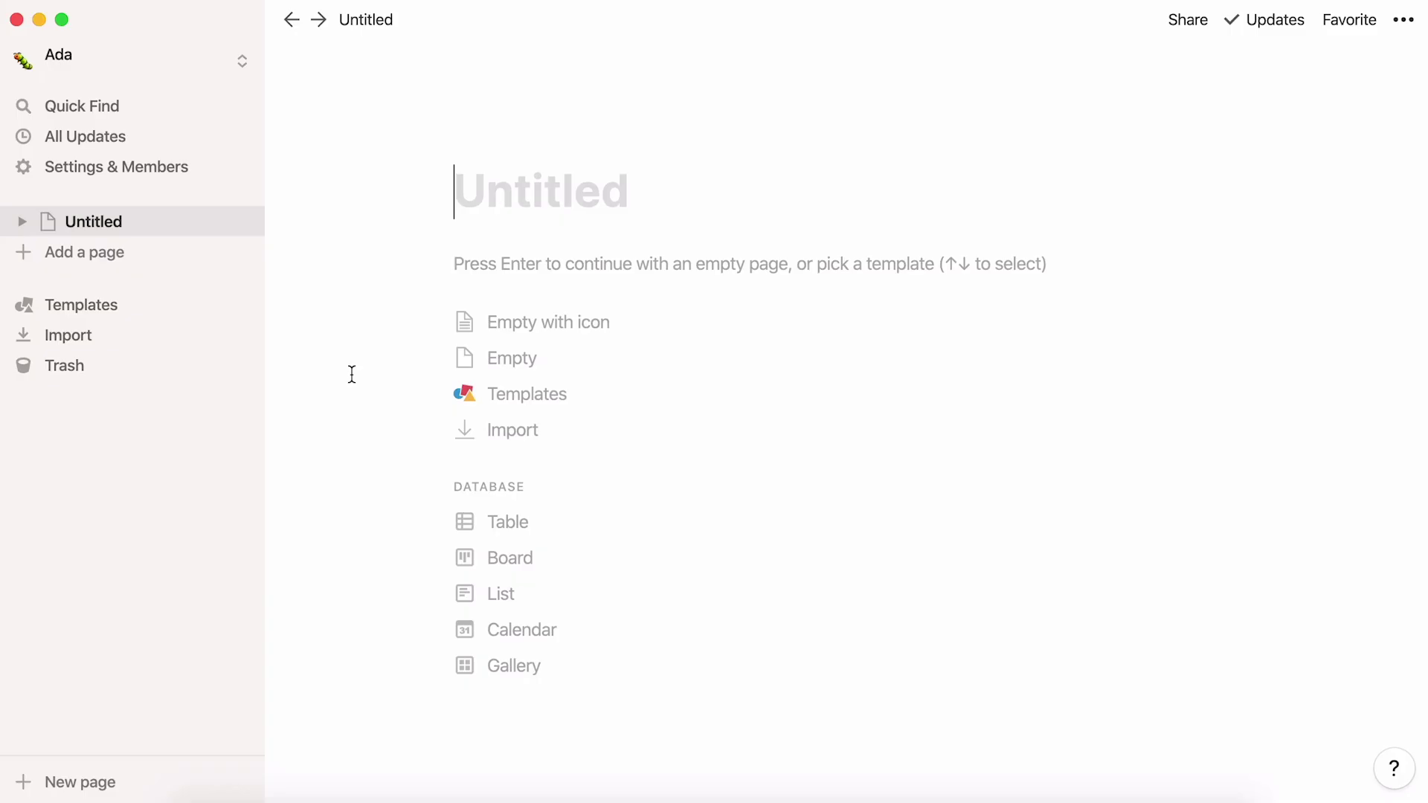
Step: Claim the $0 Personal Pro (Education) plan from the account settings banner and dismiss the confirmation
click(204, 176)
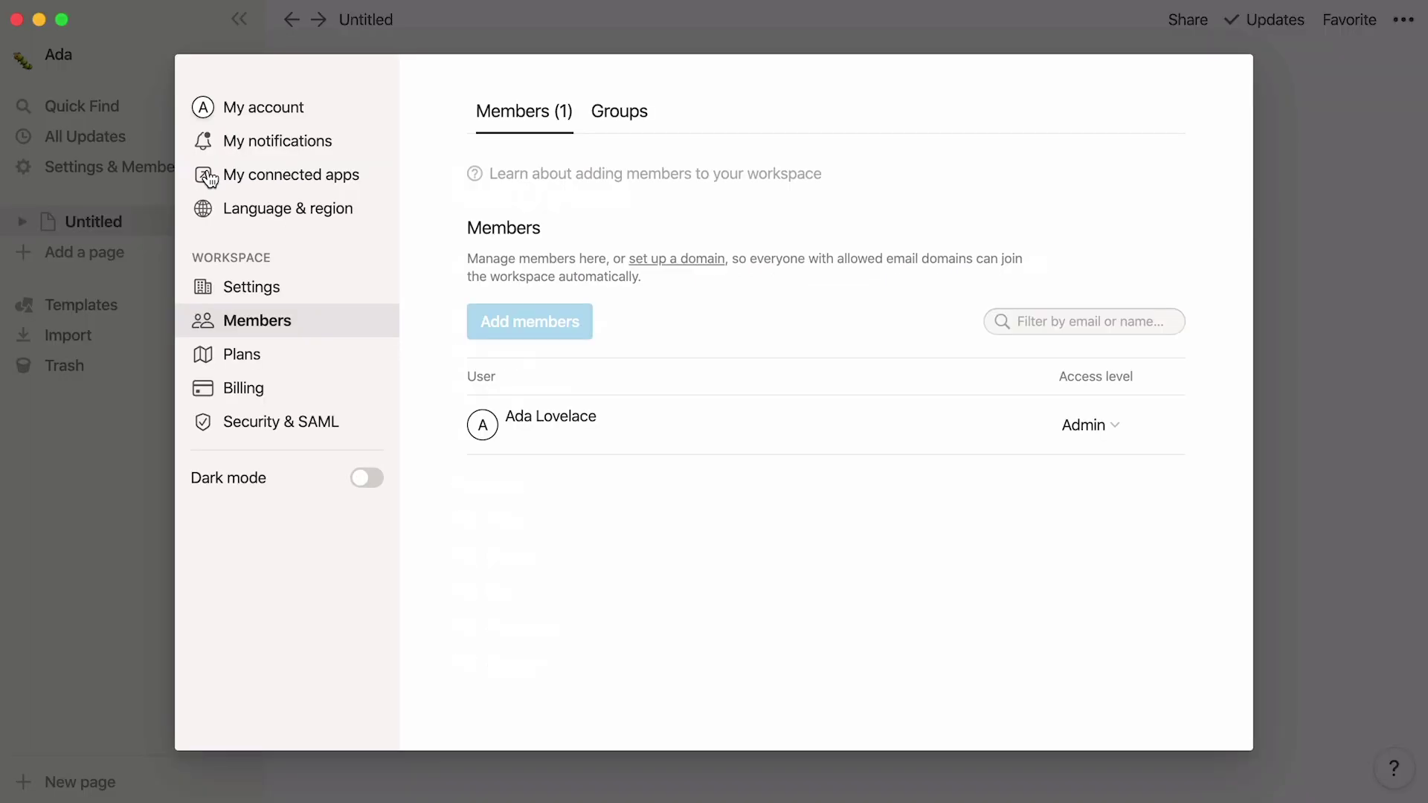
click(318, 117)
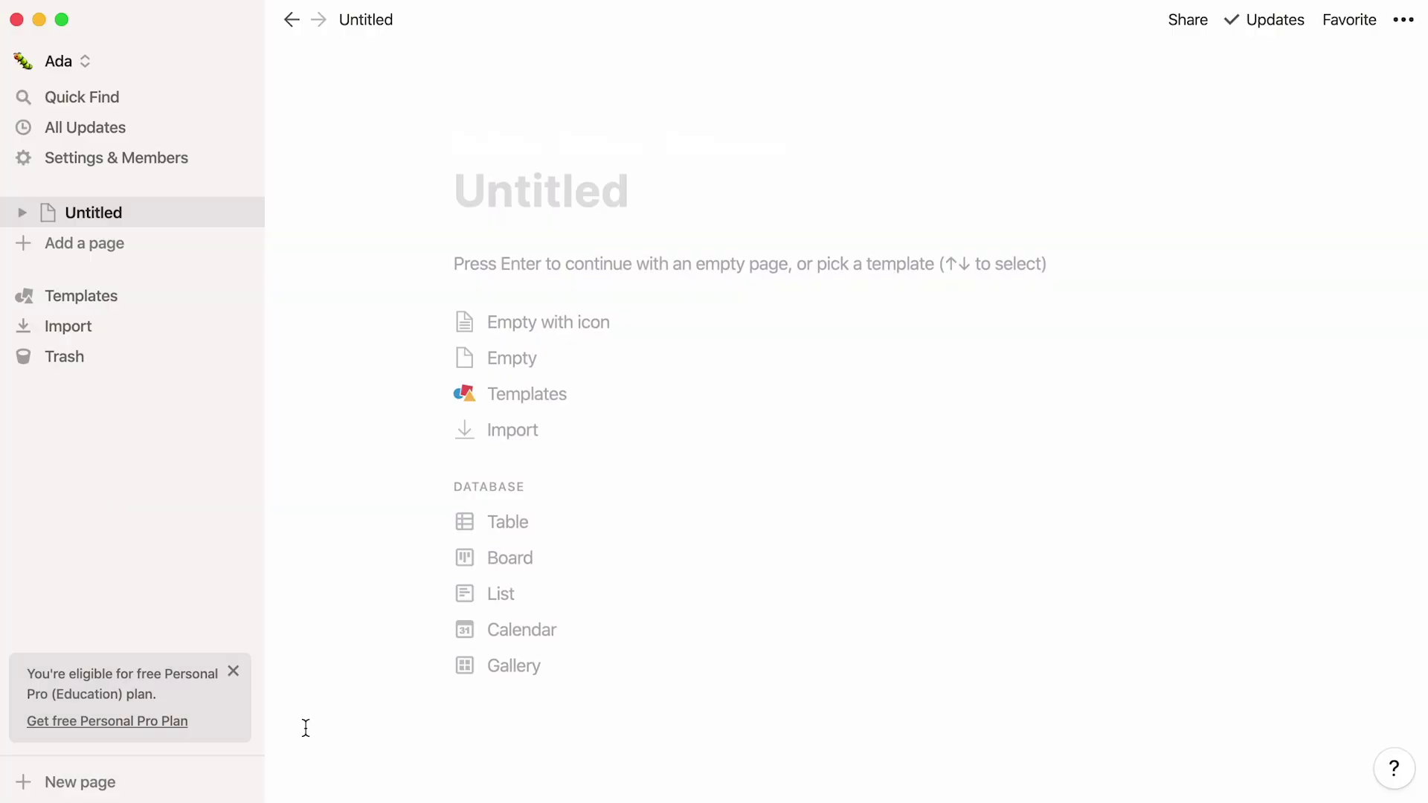
click(187, 722)
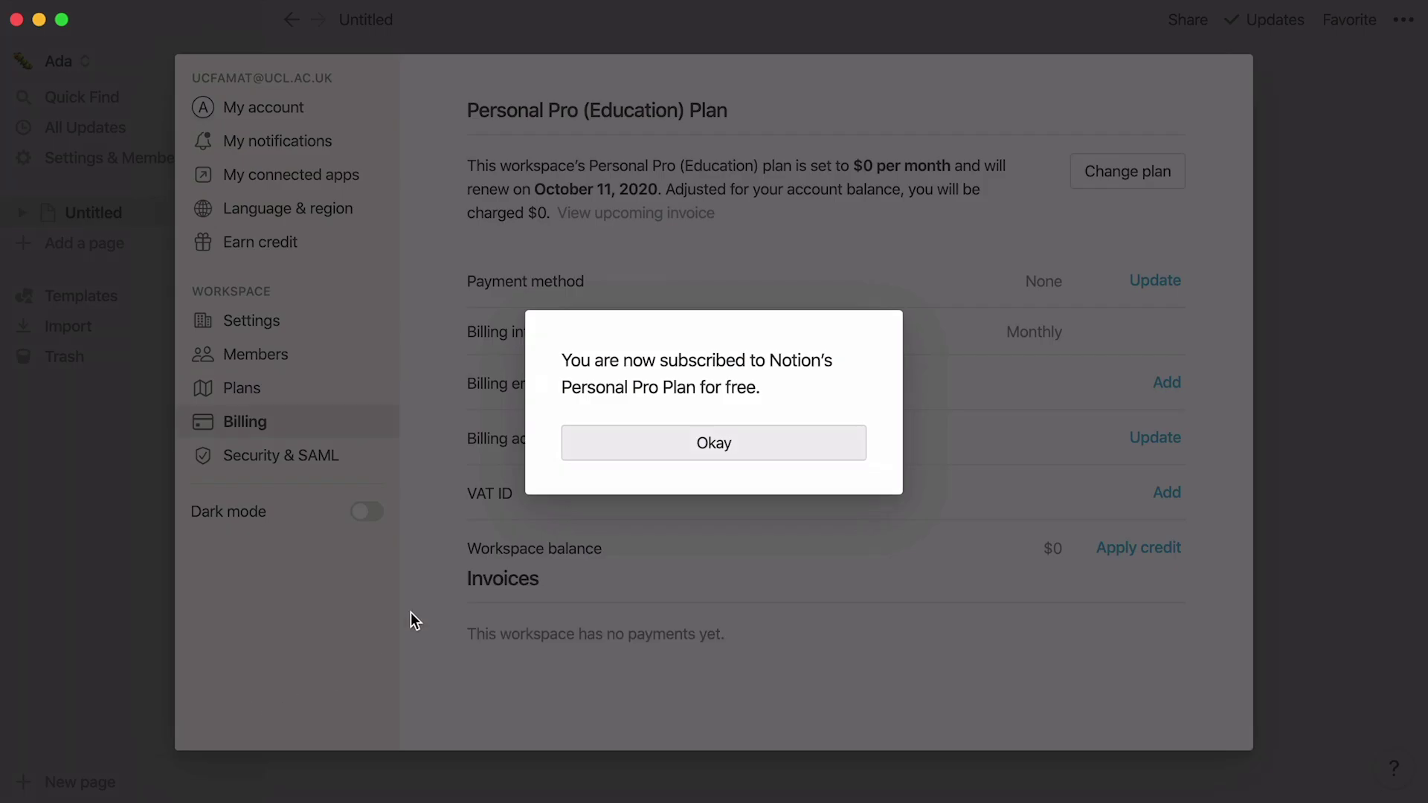
click(647, 461)
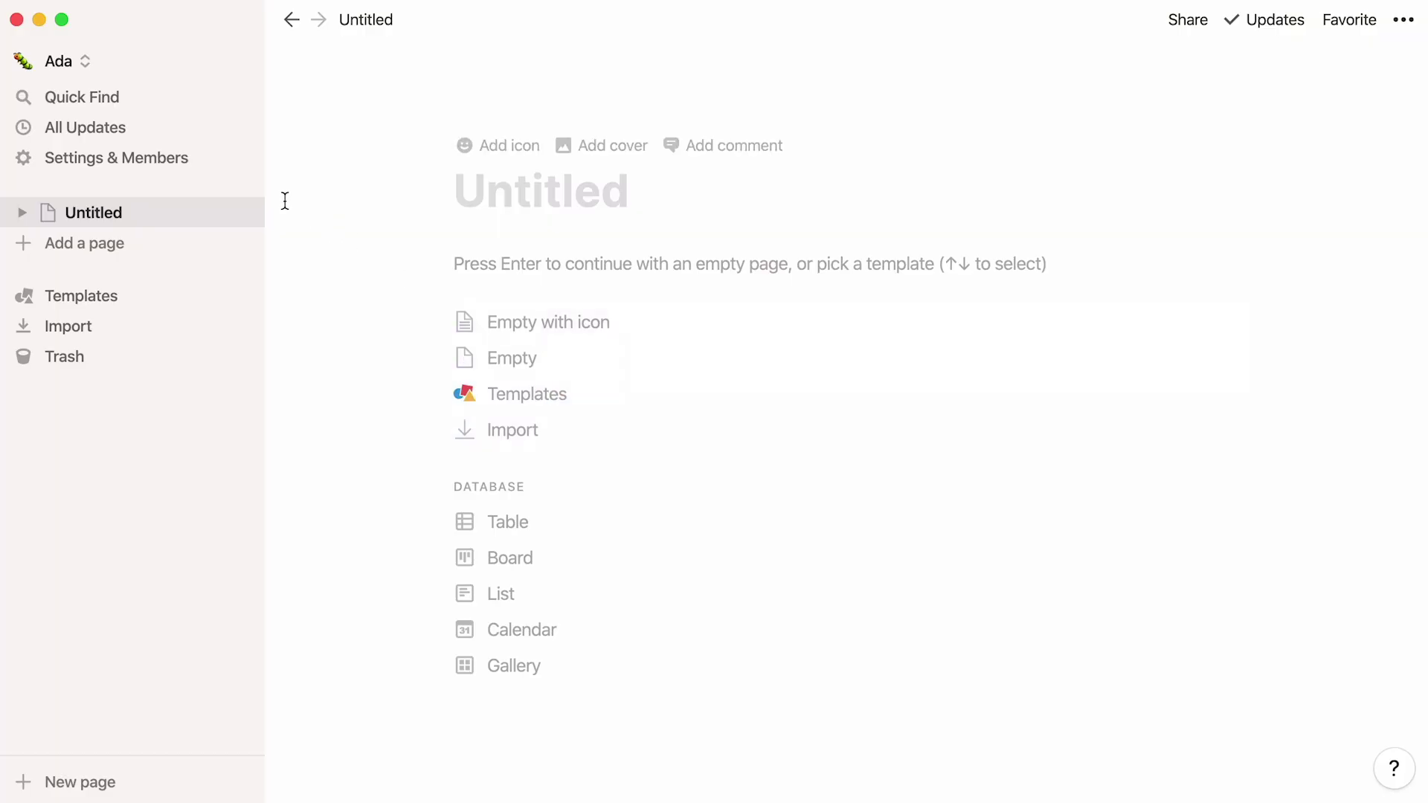
Step: Claim the free Education plan from the Upgrade plans page and close settings
click(211, 168)
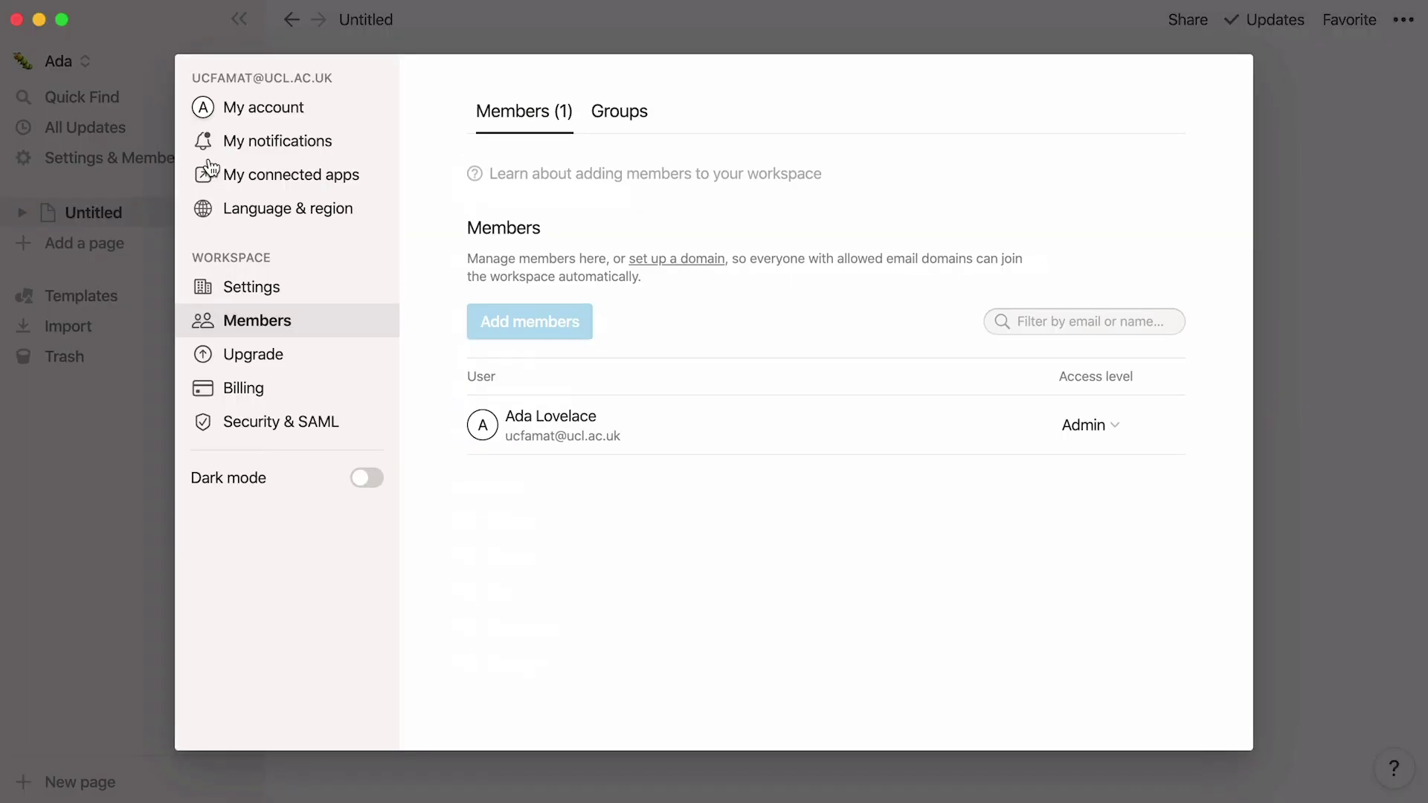
click(311, 358)
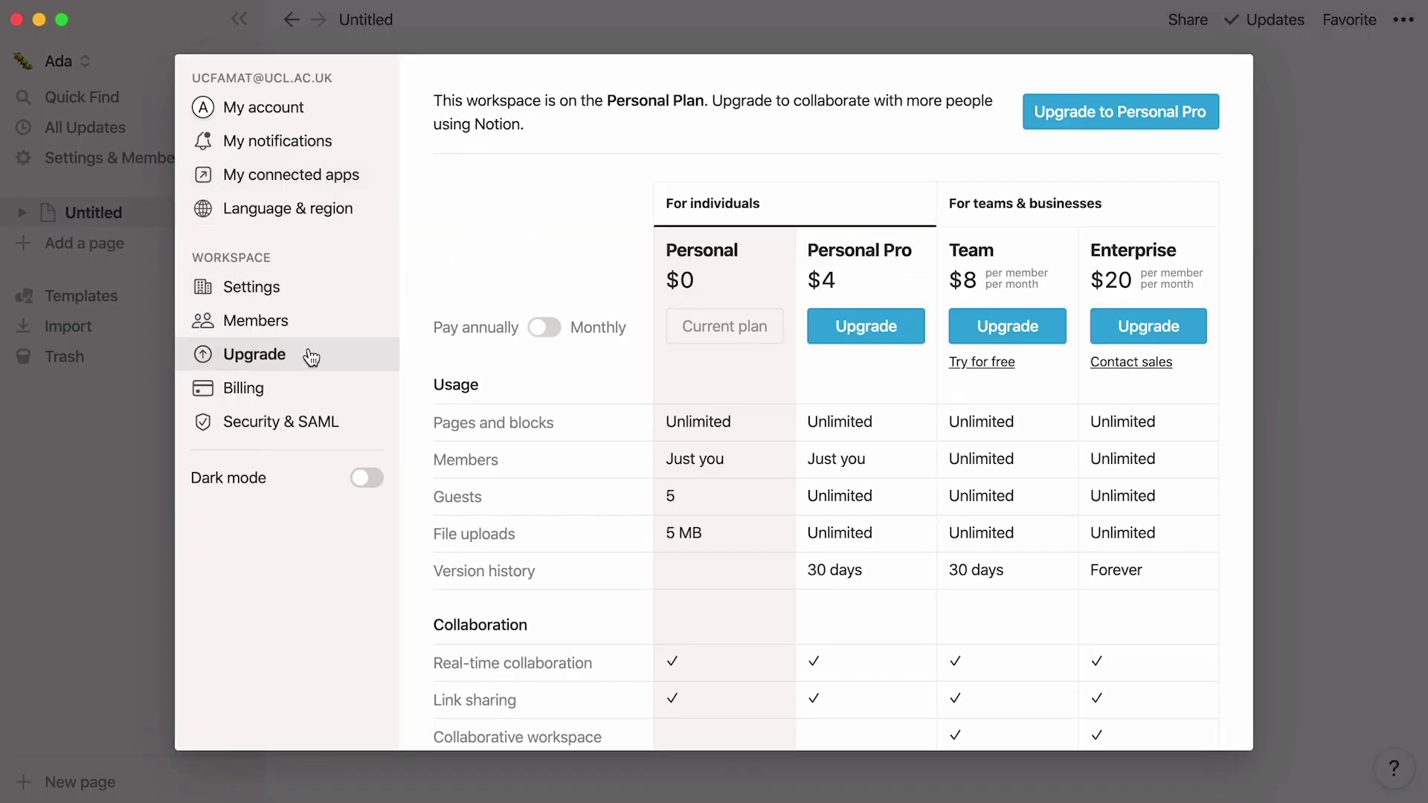
scroll(417, 343, down, 20)
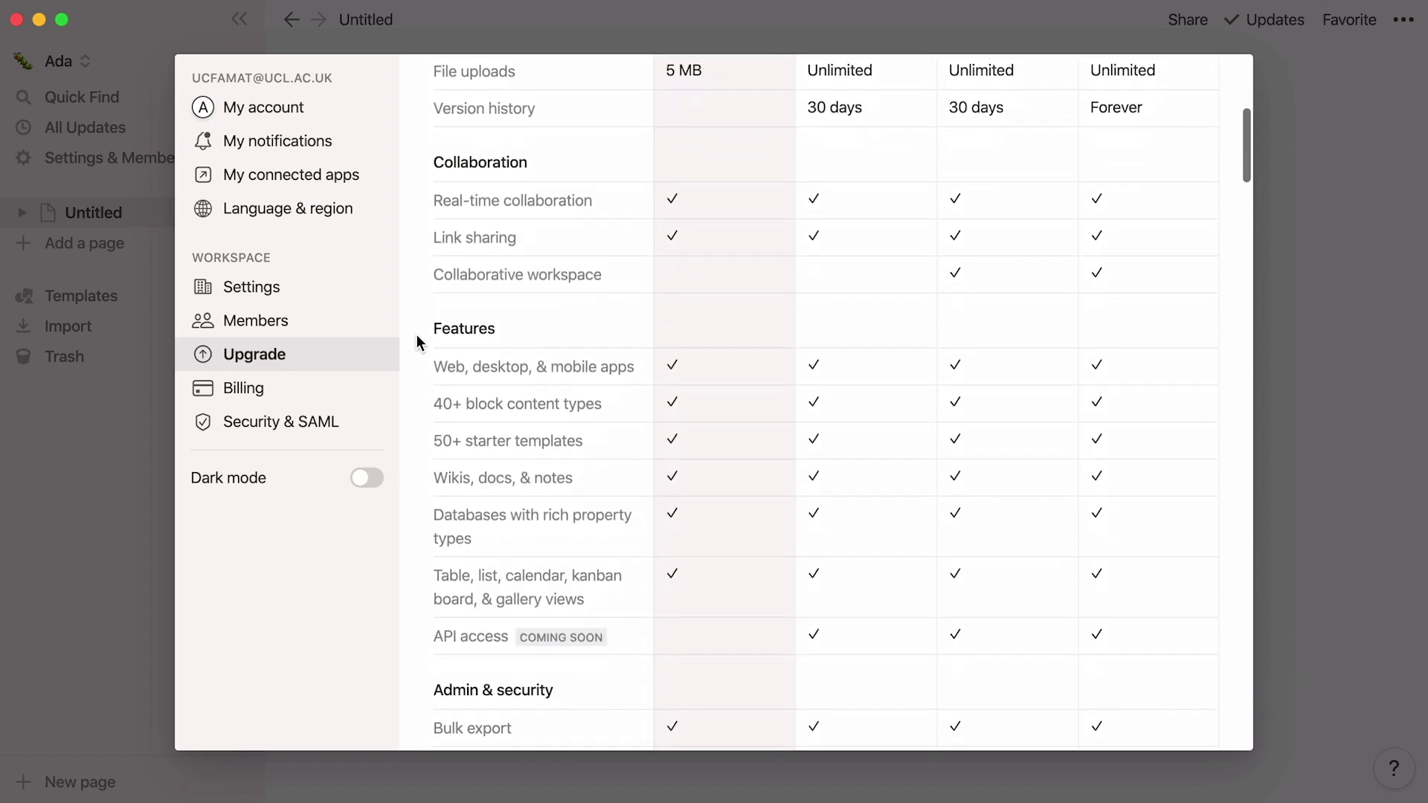
click(442, 626)
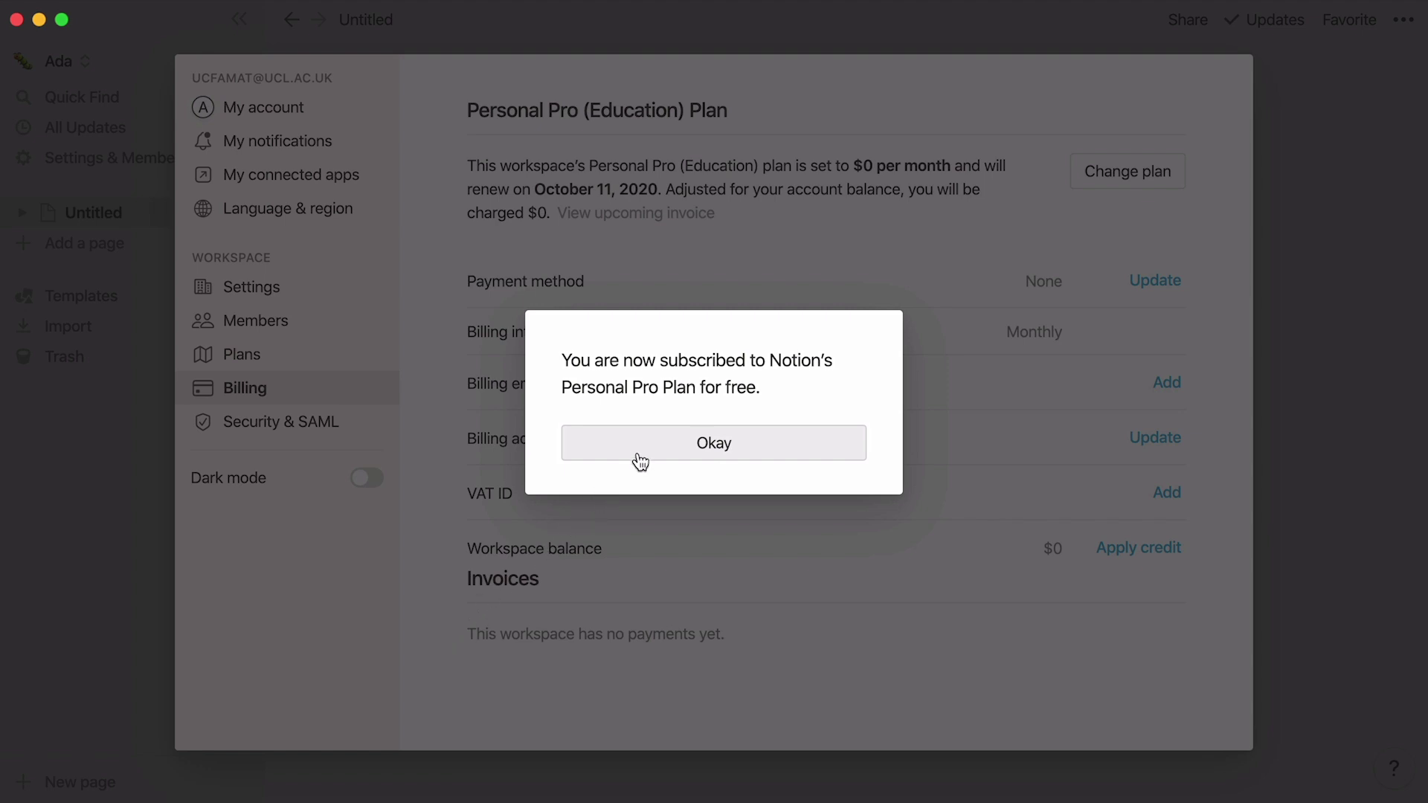
click(641, 452)
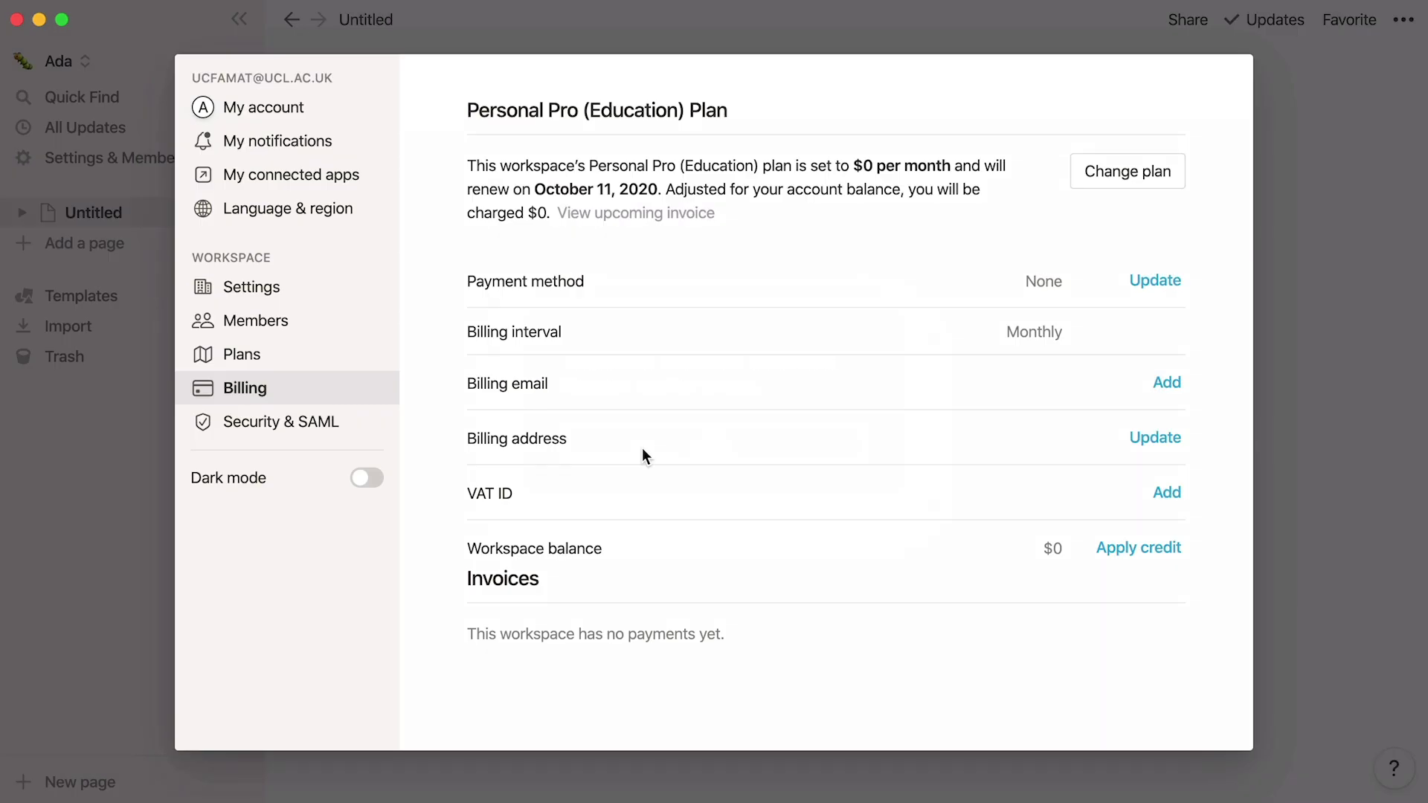
click(105, 586)
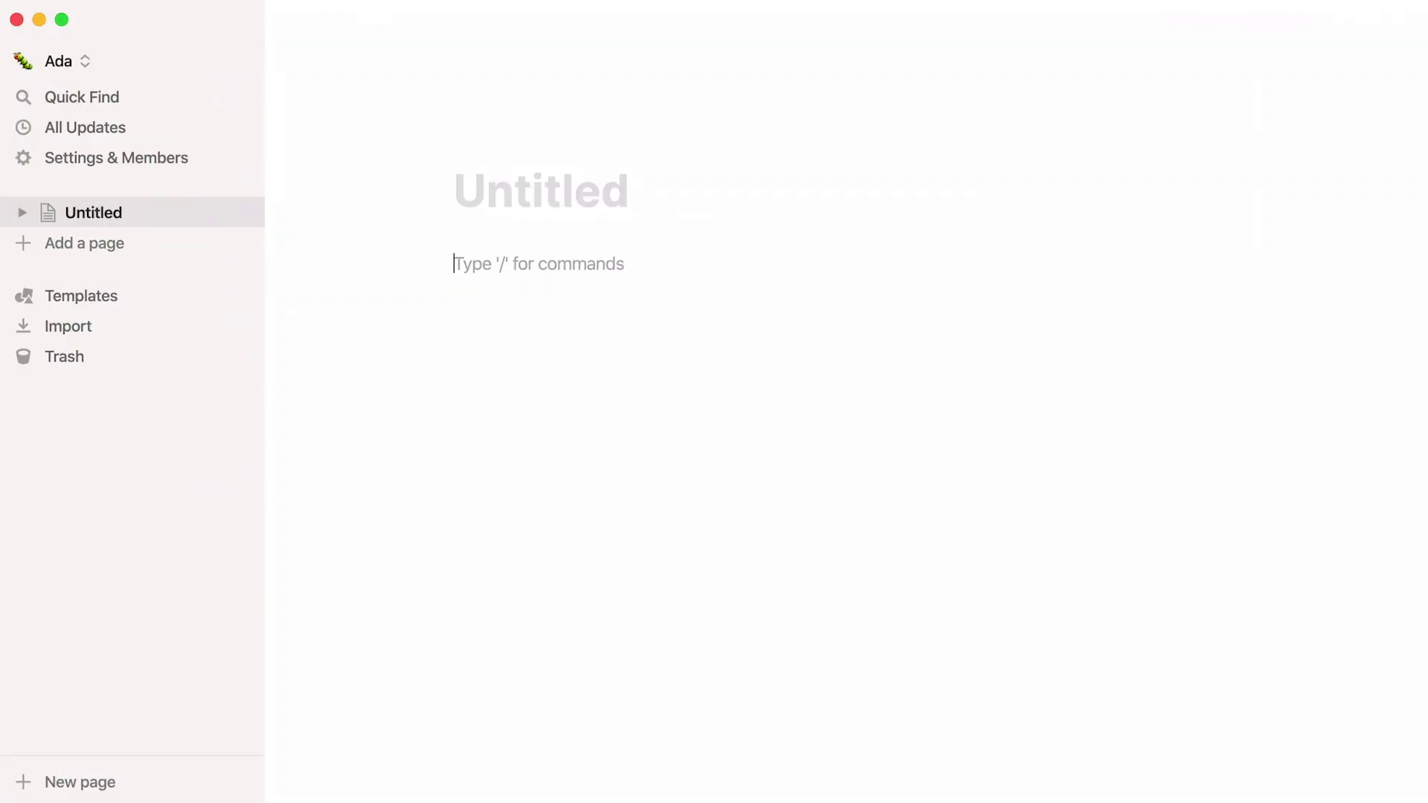
Step: Search for the PDF block with /pdf in the Untitled page body
text(/video)
key(BackSpace)
key(BackSpace)
key(BackSpace)
key(BackSpace)
key(BackSpace)
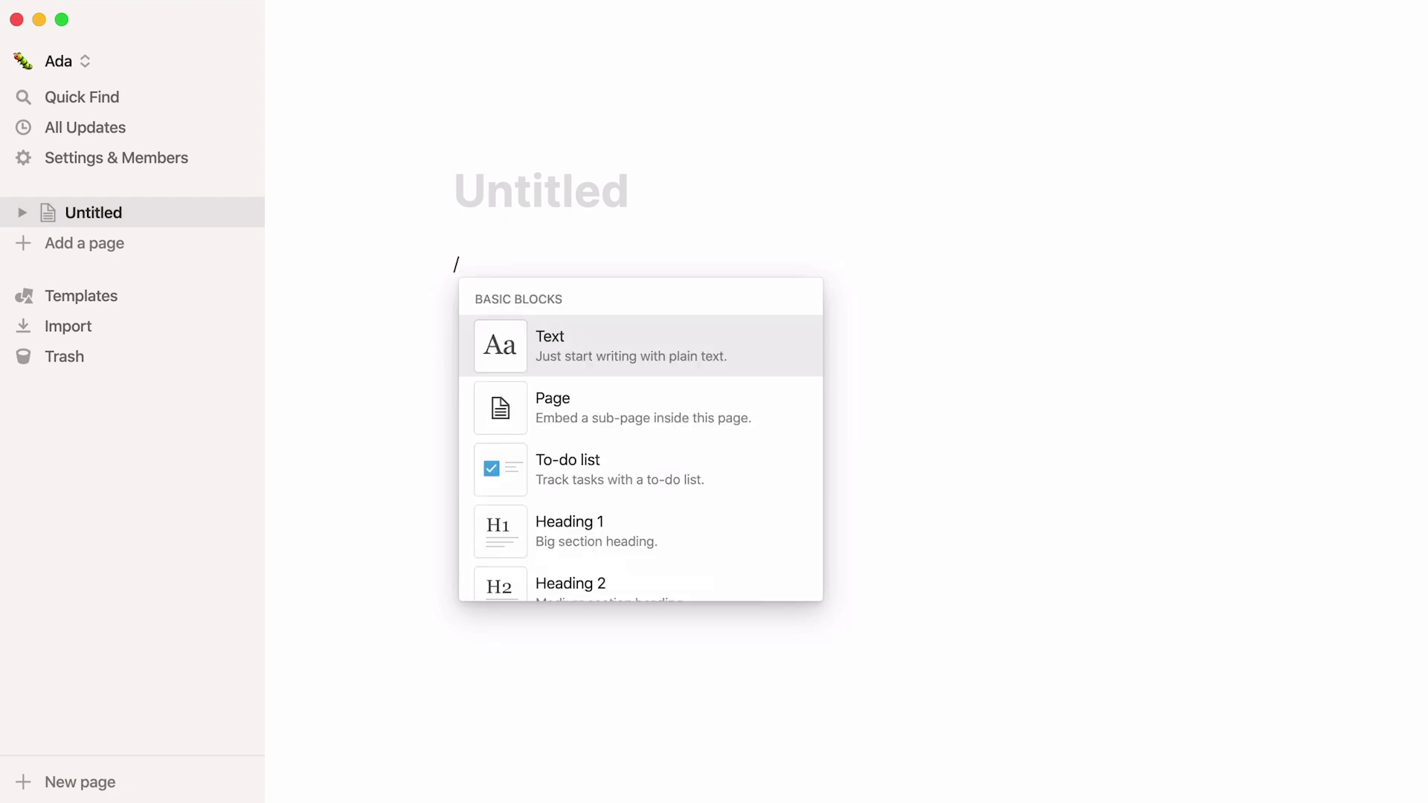
text(pdf)
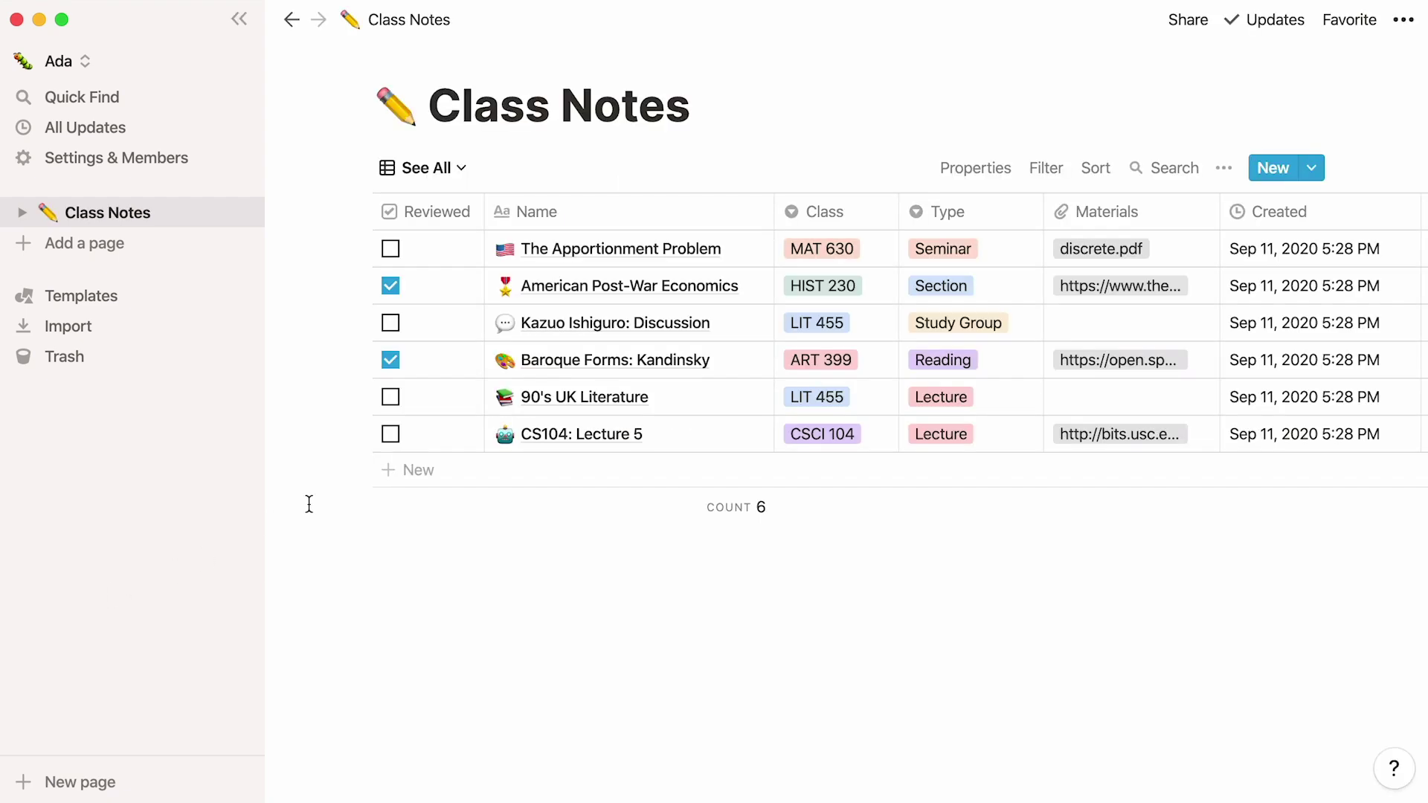
click(1402, 21)
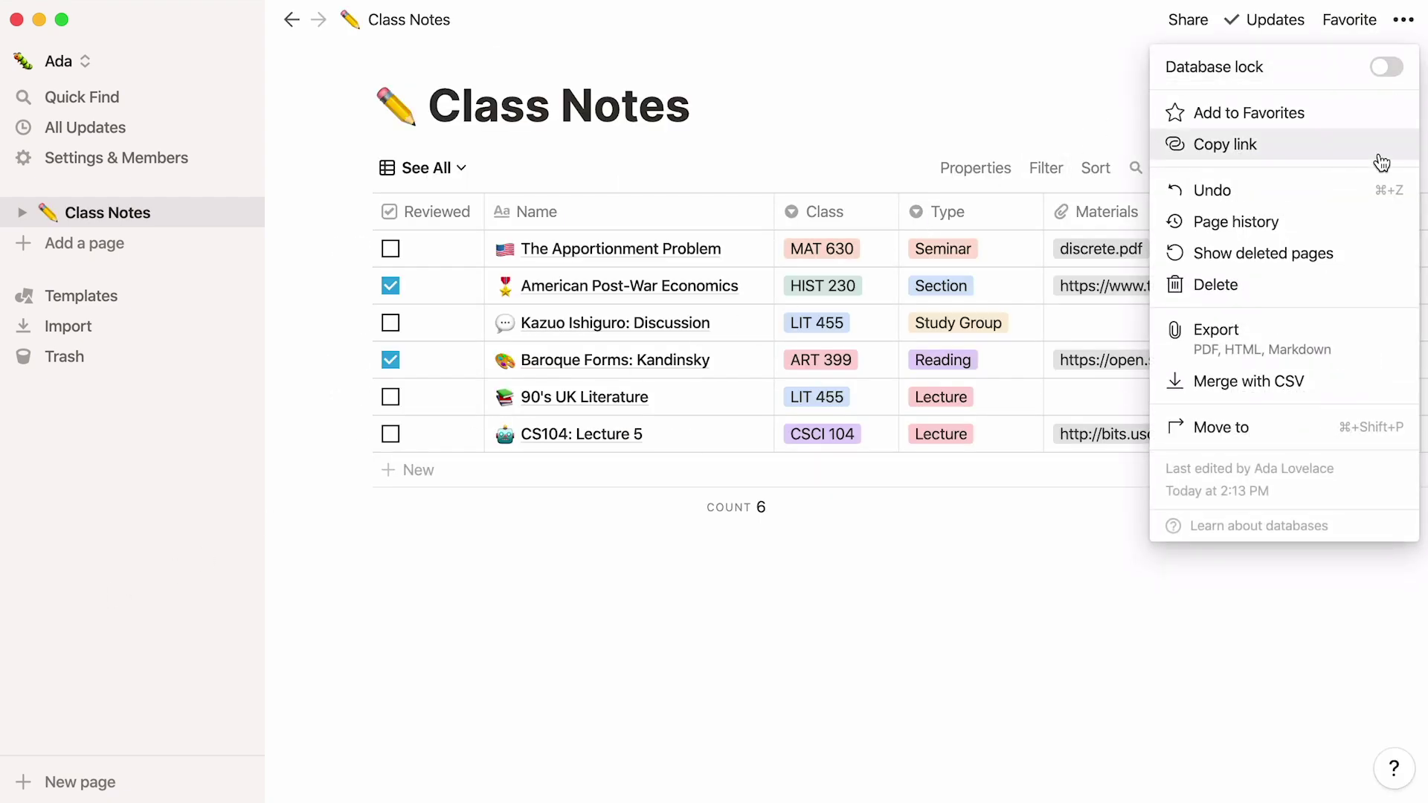
click(1361, 217)
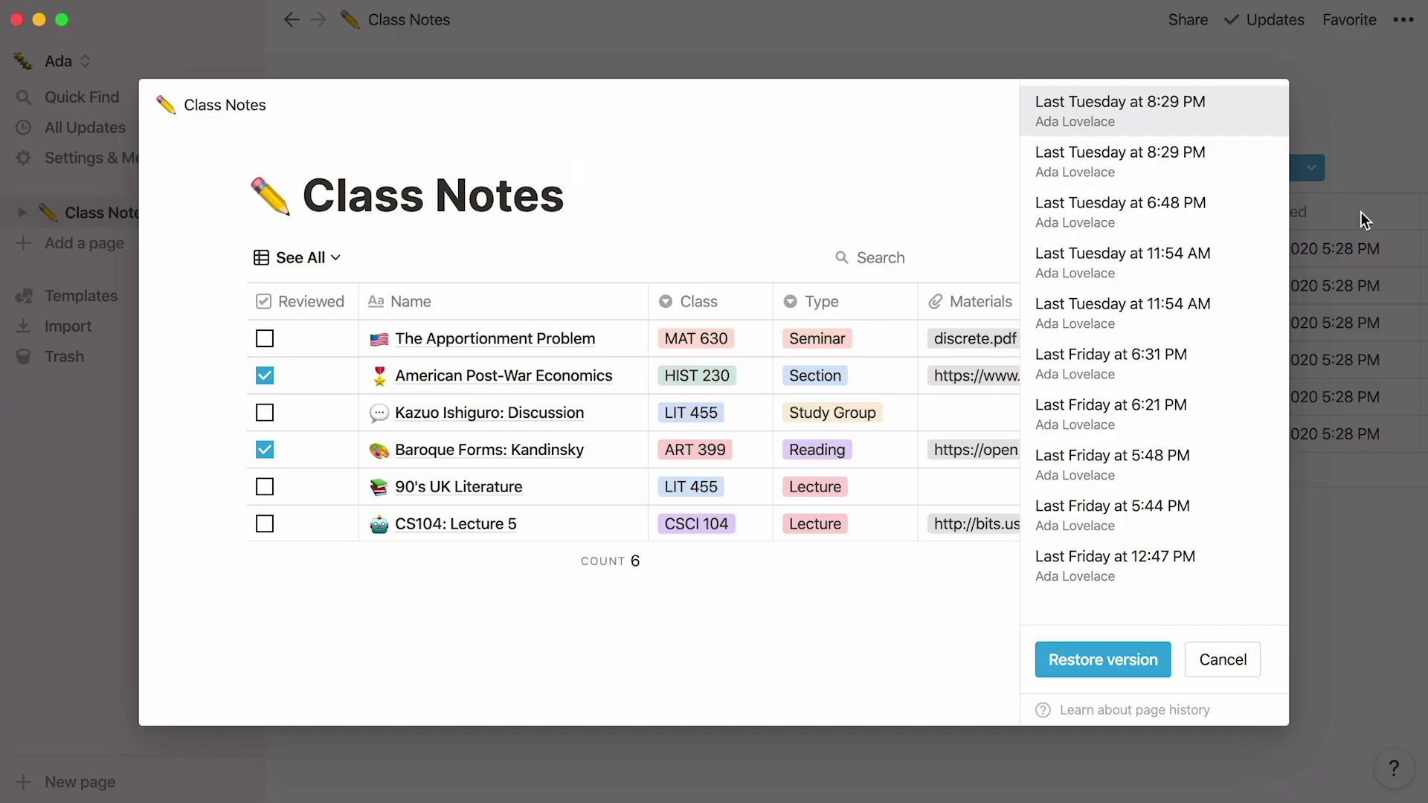
click(1201, 32)
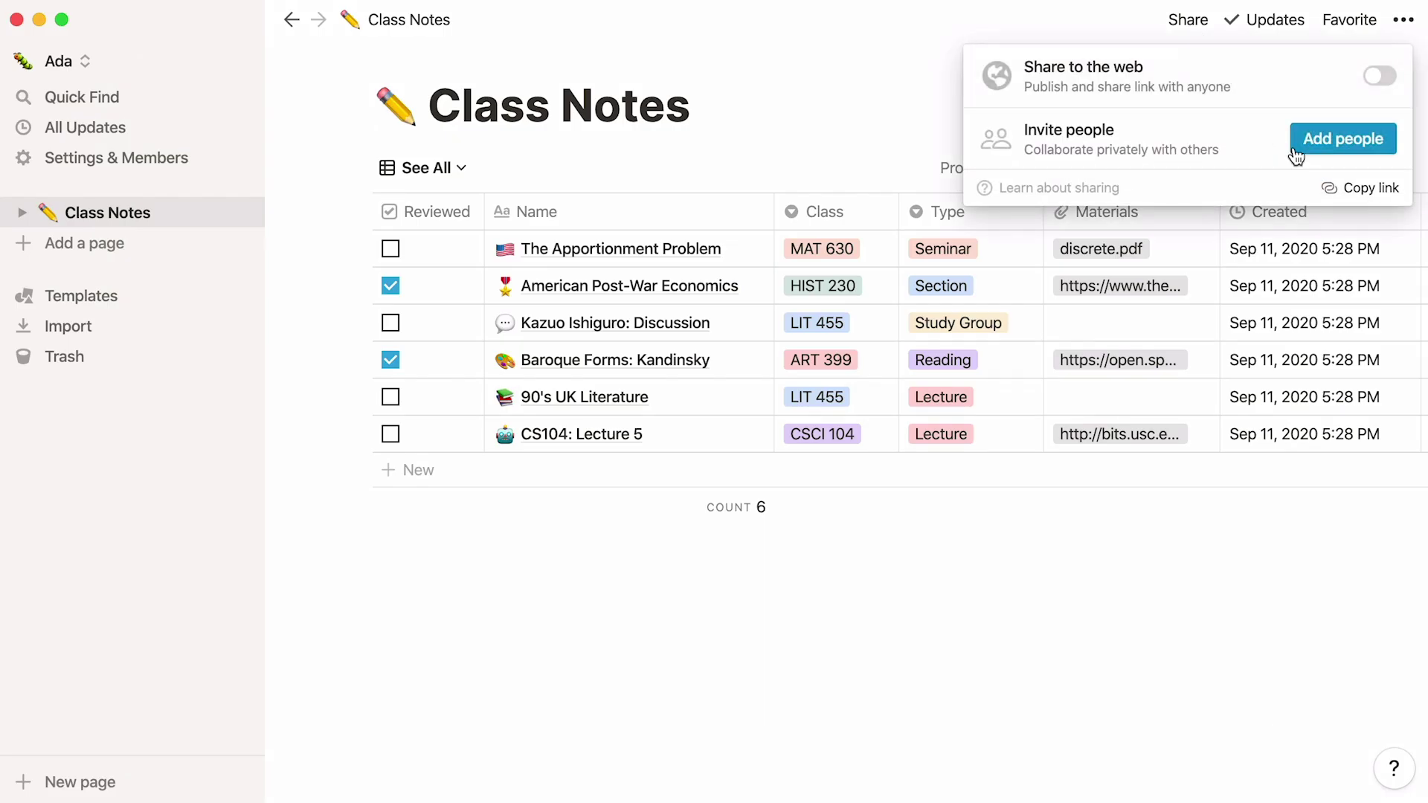
click(814, 65)
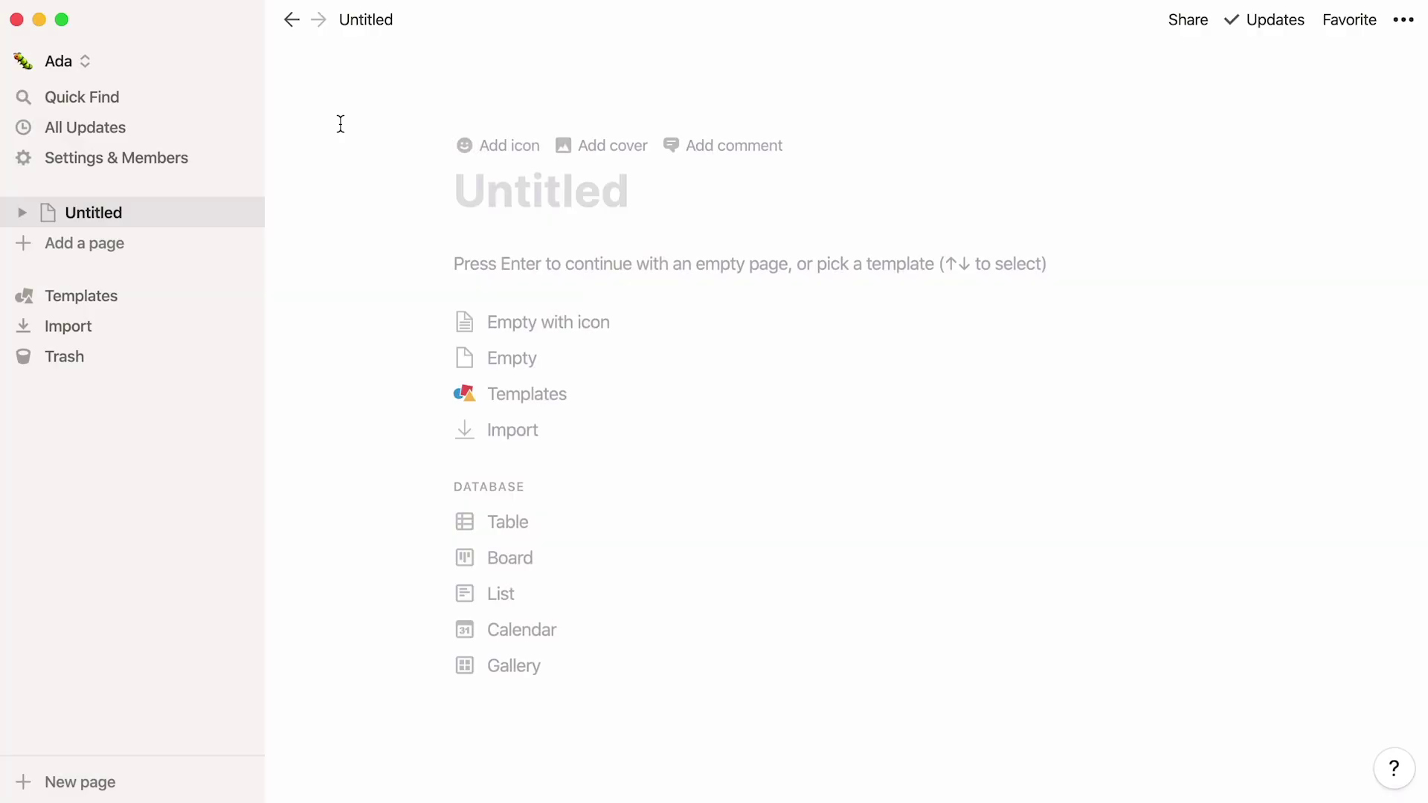
Step: Apply the Education Class Notes template to the Untitled page, creating a table of six sample notes
click(153, 296)
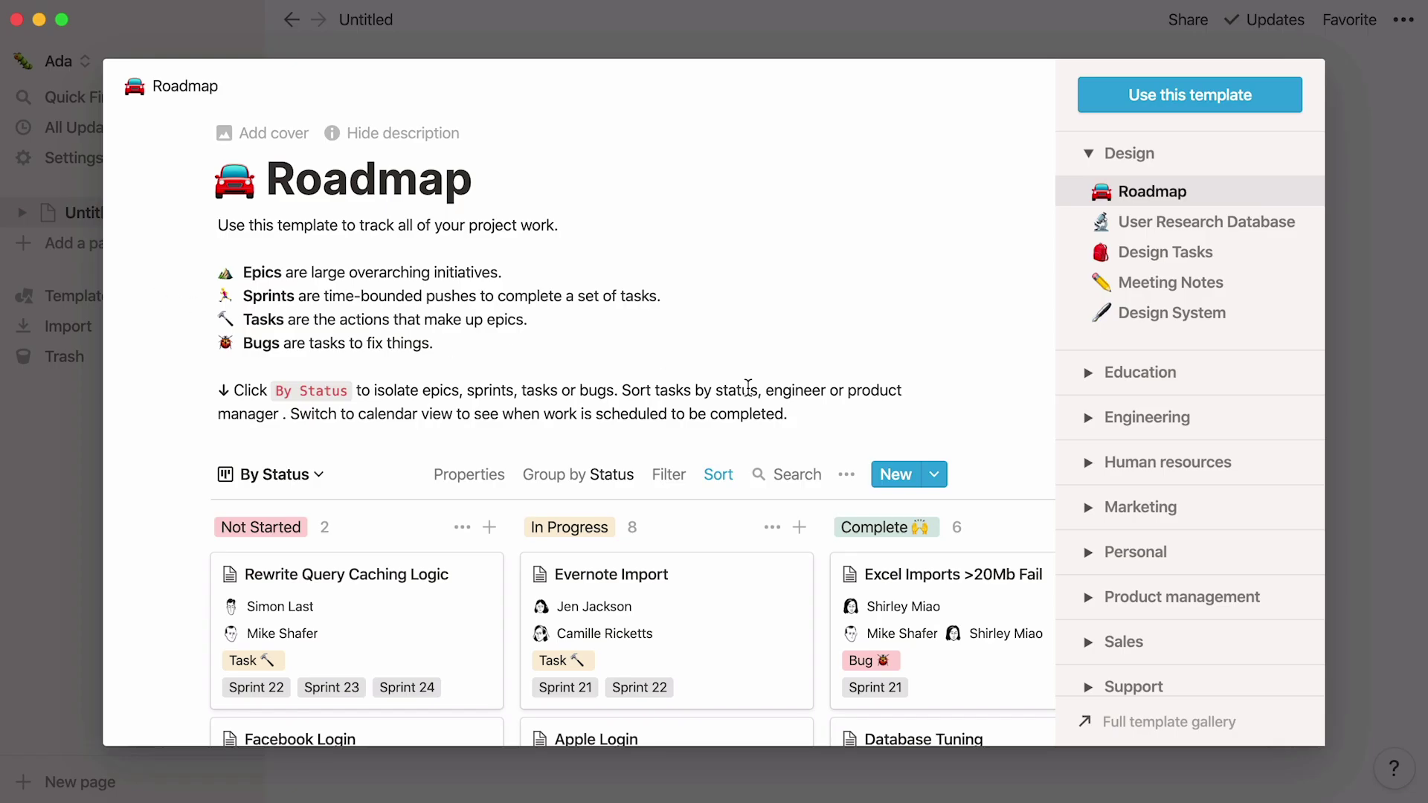
click(1082, 375)
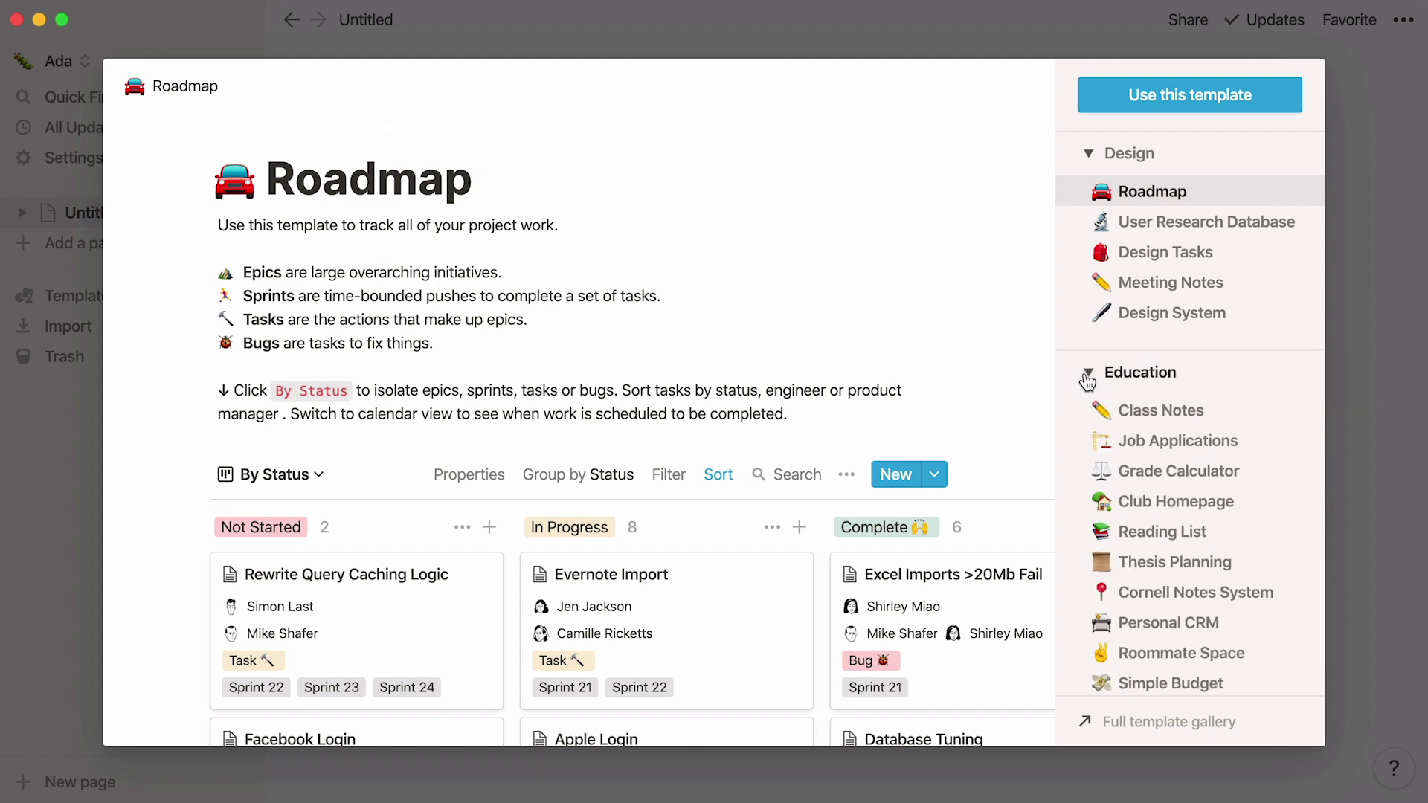
click(1246, 420)
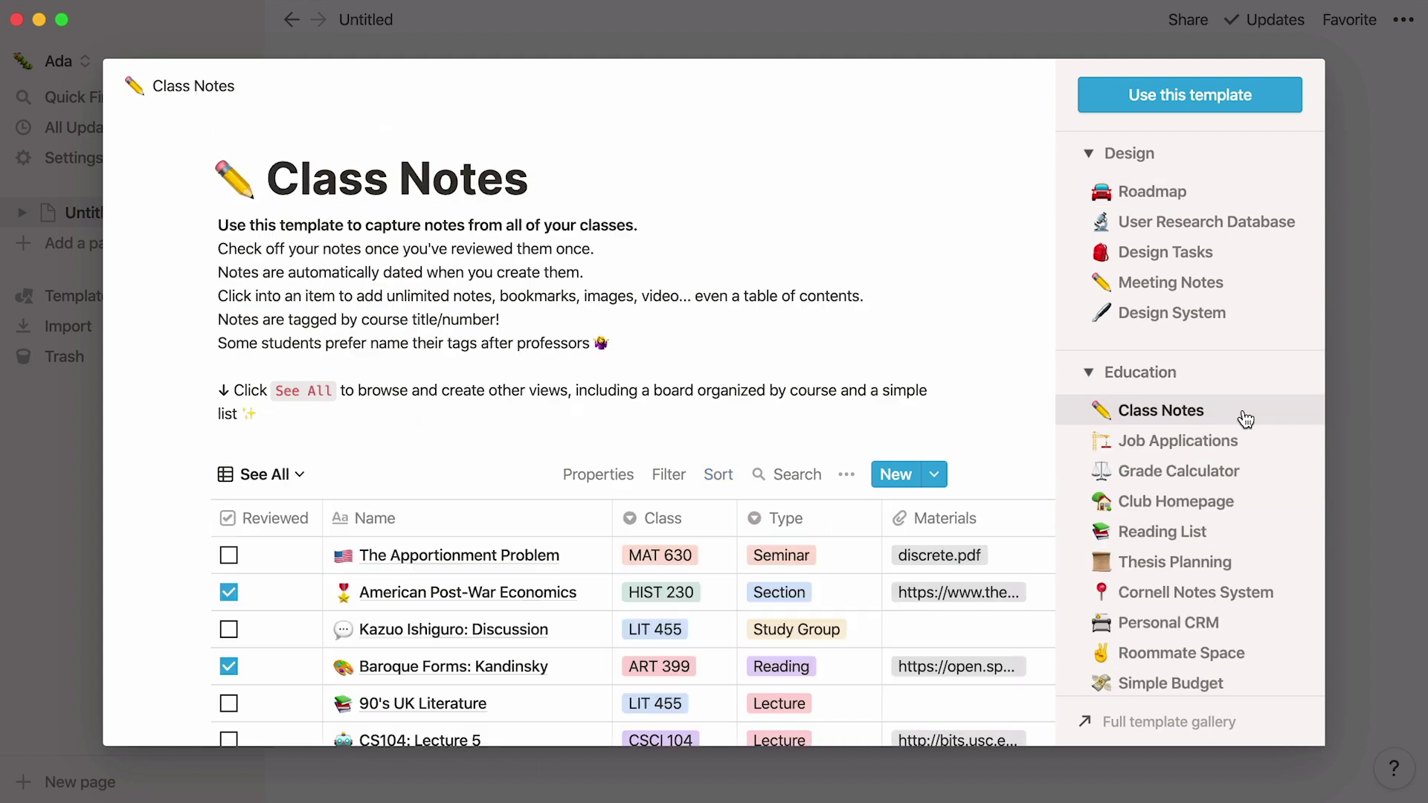
click(1284, 111)
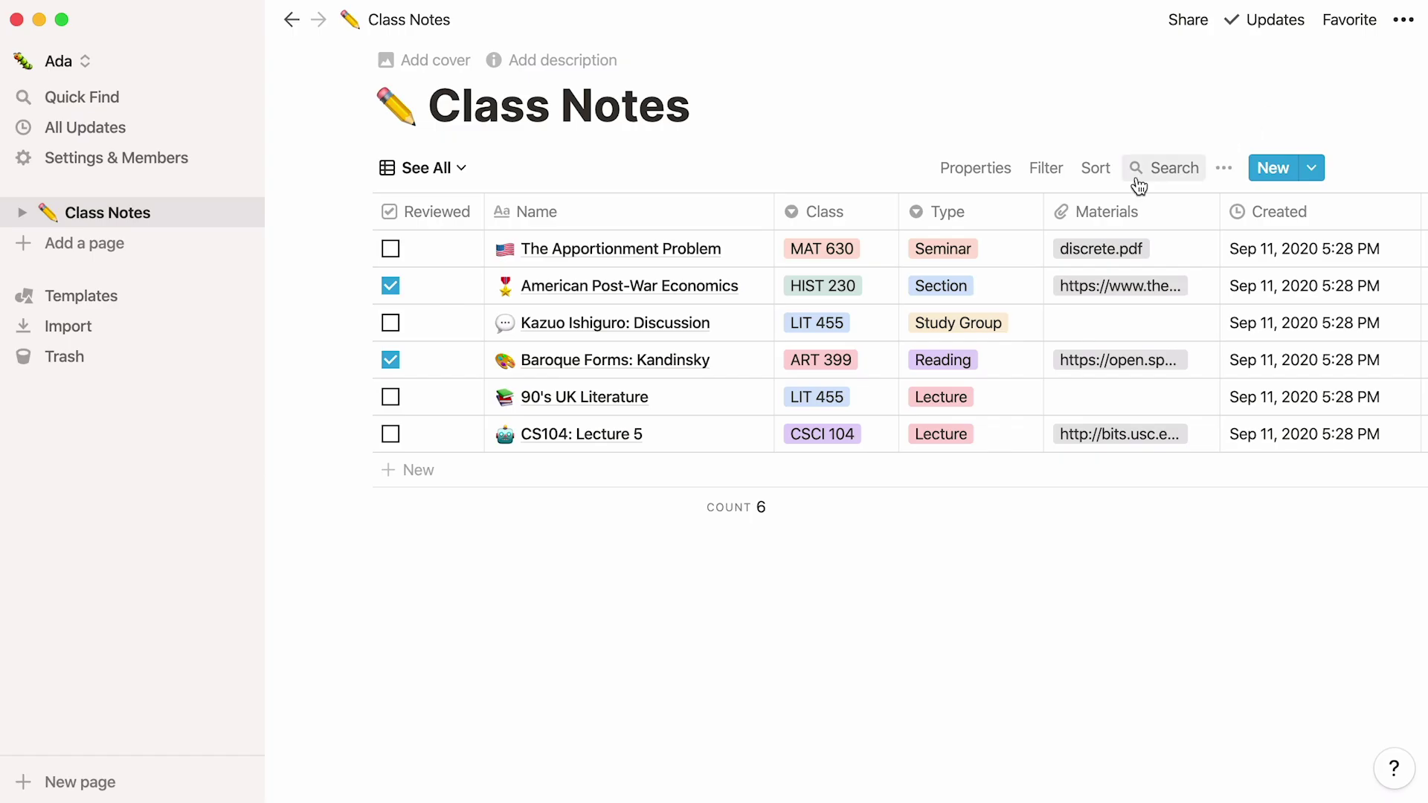
click(739, 325)
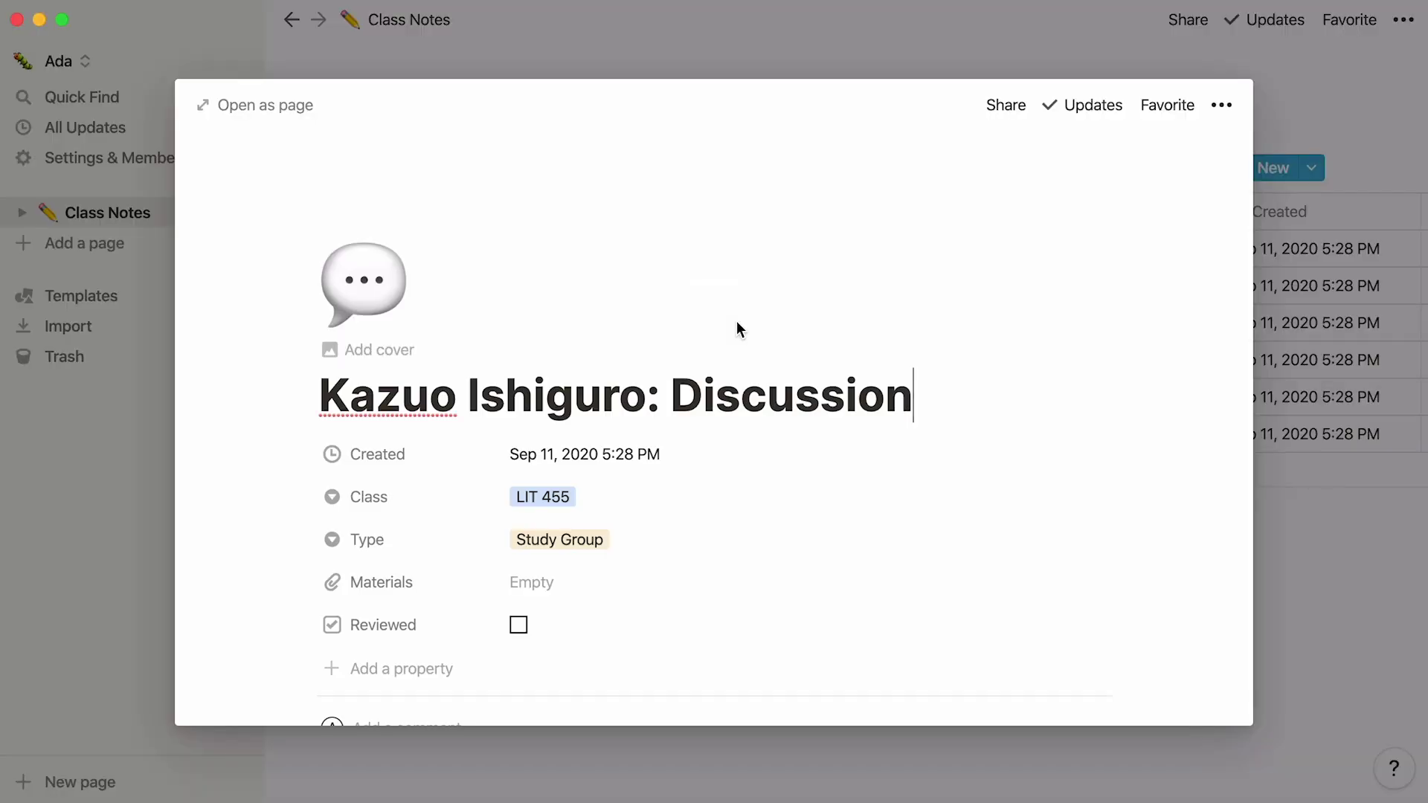
click(1296, 136)
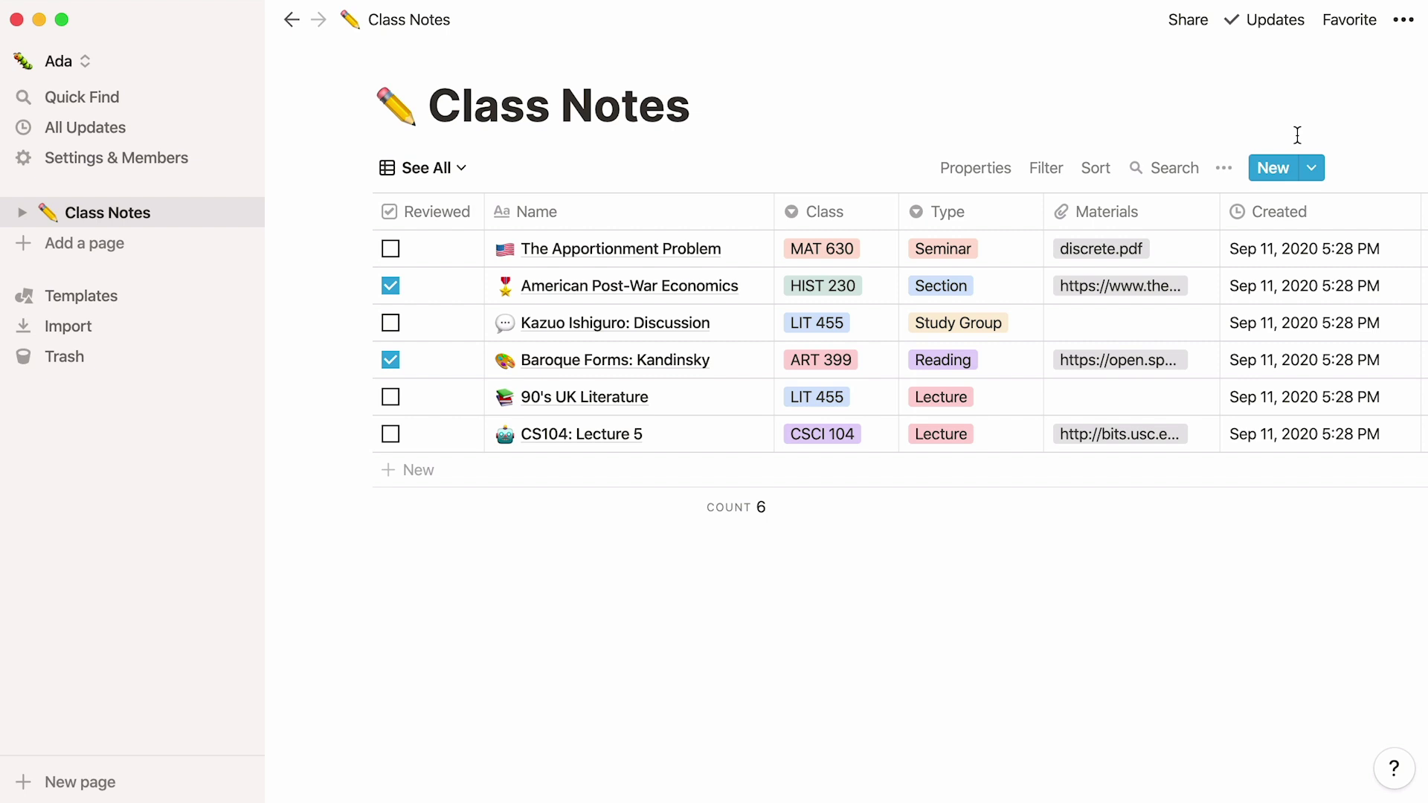
Step: Add a Class Notes entry 'Cities, Space and Power' with the verticality question in its body
click(1273, 168)
text(How important is verticality t)
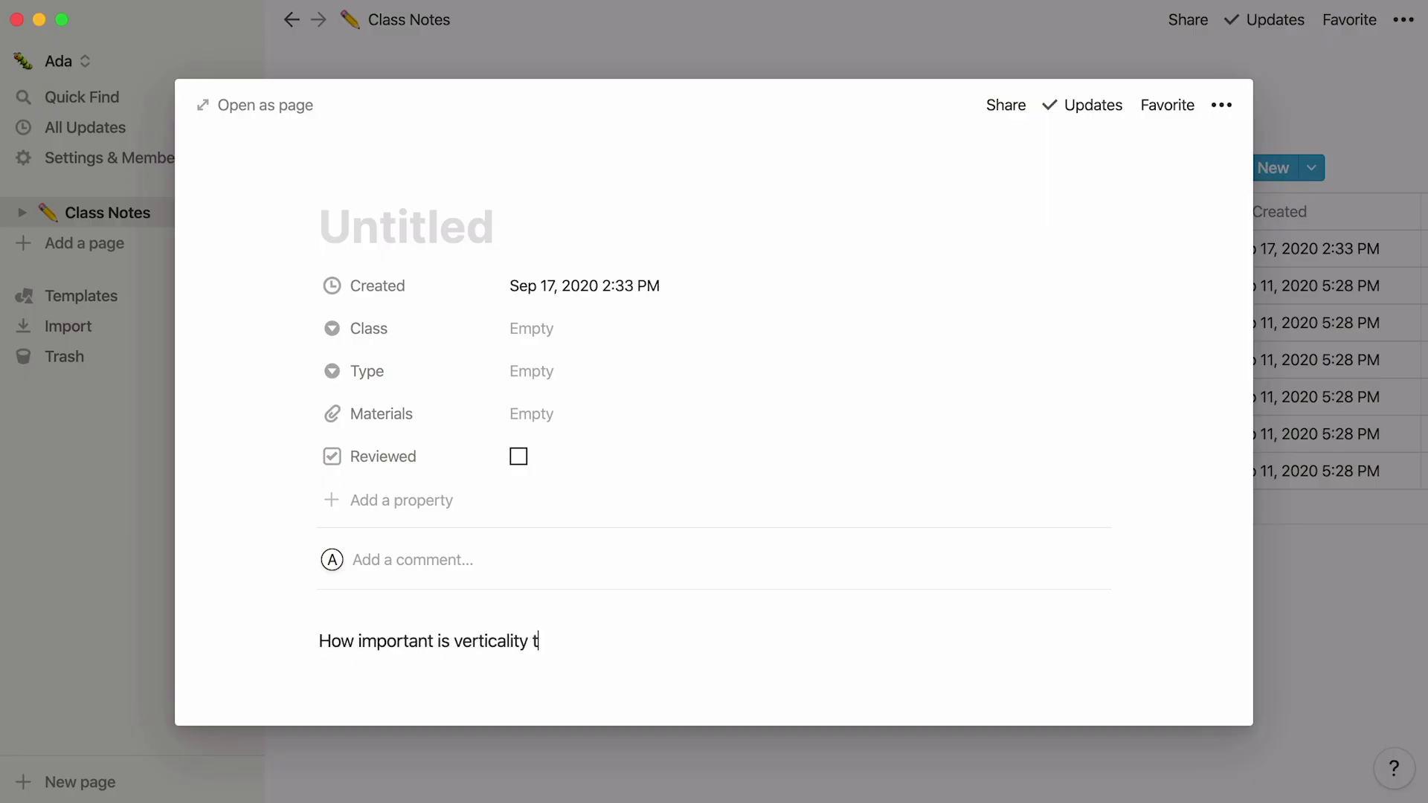
text(o understanding cities, space, and power?)
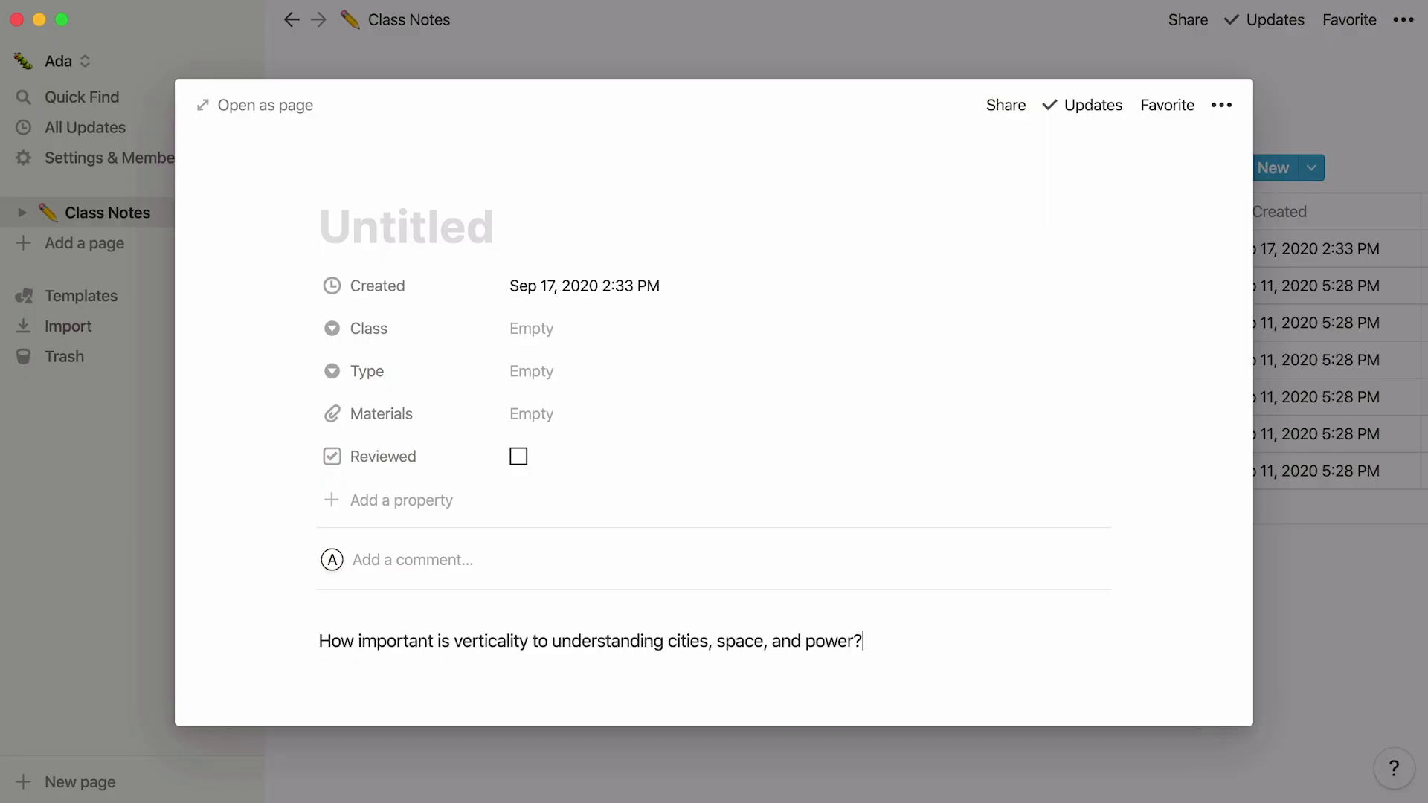
click(406, 227)
text(Cities, Space and Power)
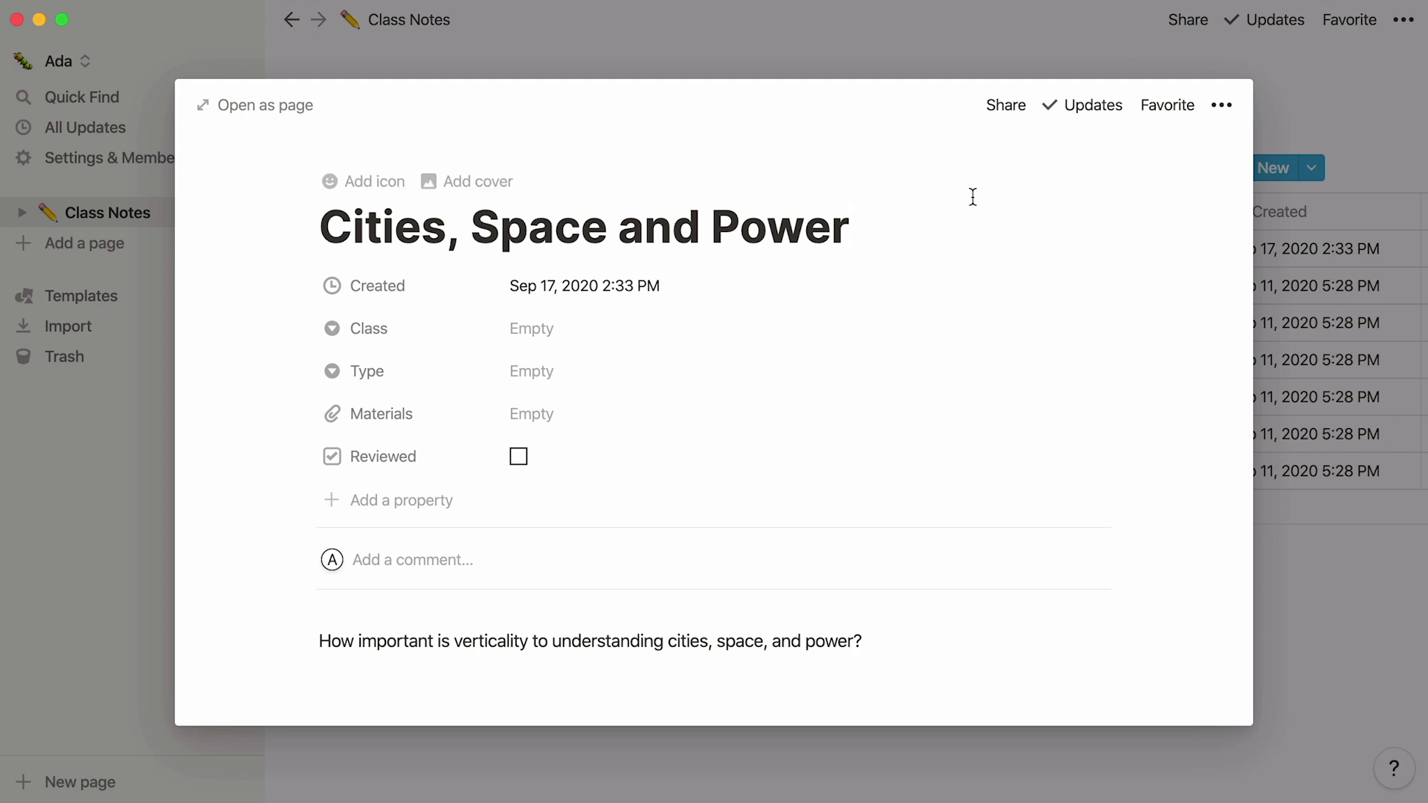
Step: Tag the note with new class GEO404 and type Lecture, and attach Syllabus.pdf to Materials
click(746, 324)
text(GEO404)
key(Return)
click(661, 370)
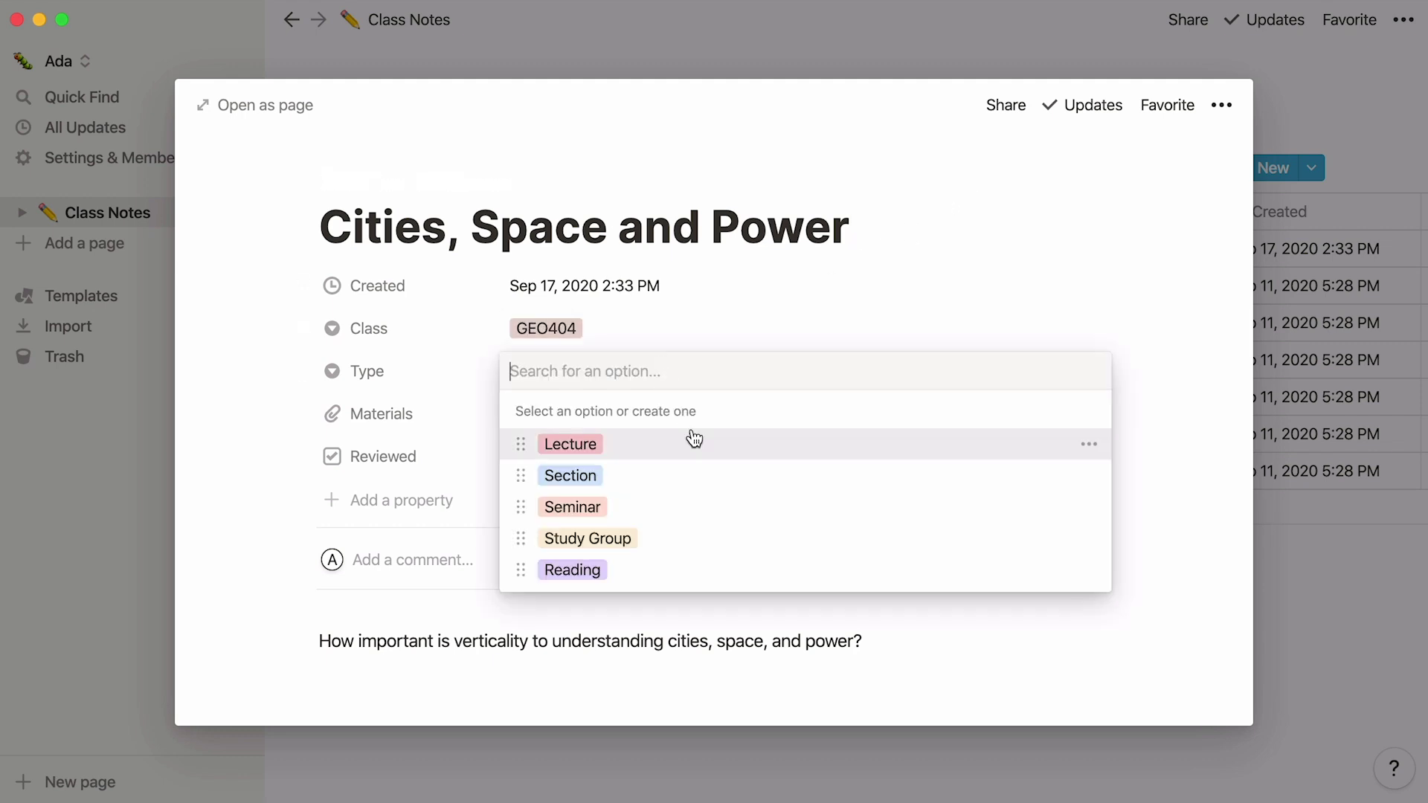
click(694, 439)
click(644, 421)
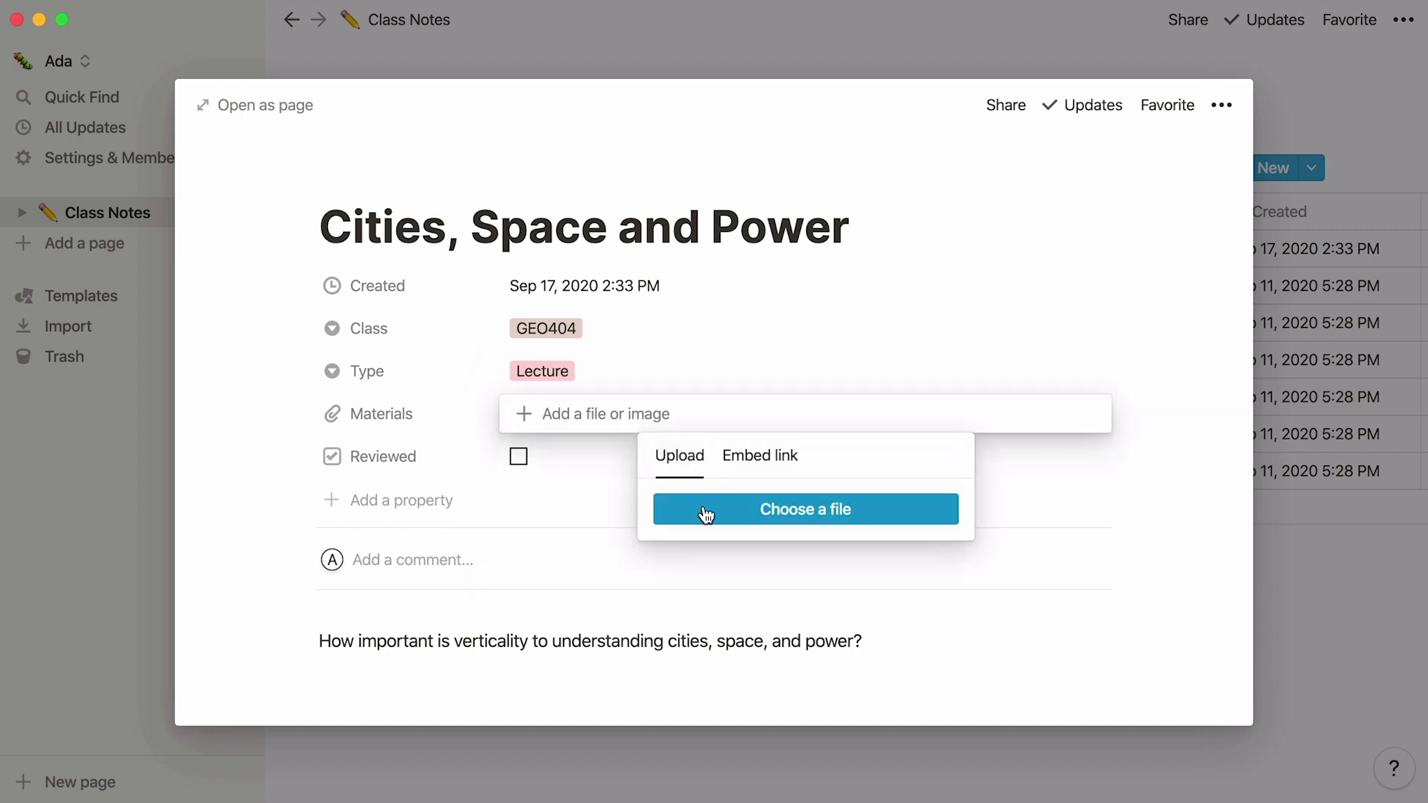
click(707, 513)
double_click(605, 49)
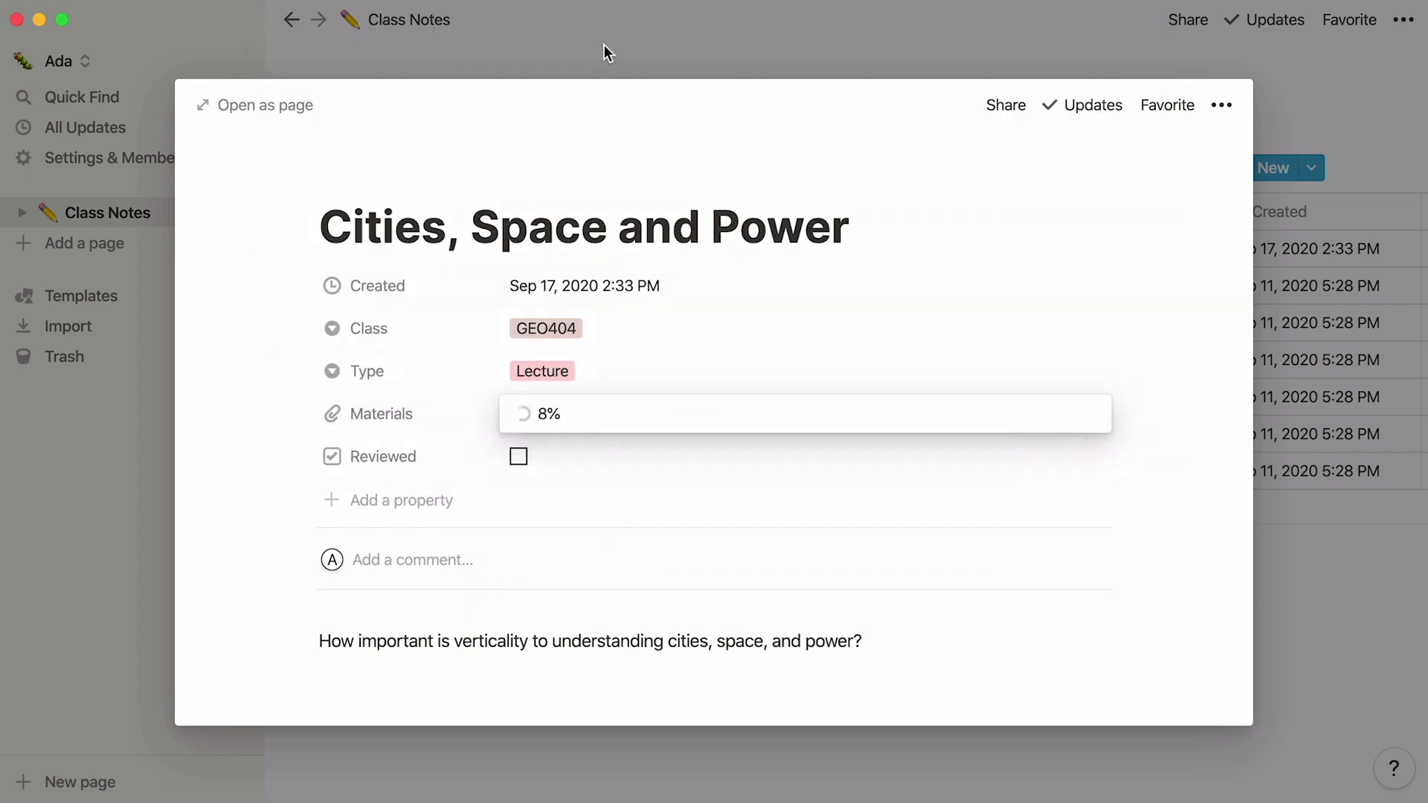
click(922, 634)
click(1287, 454)
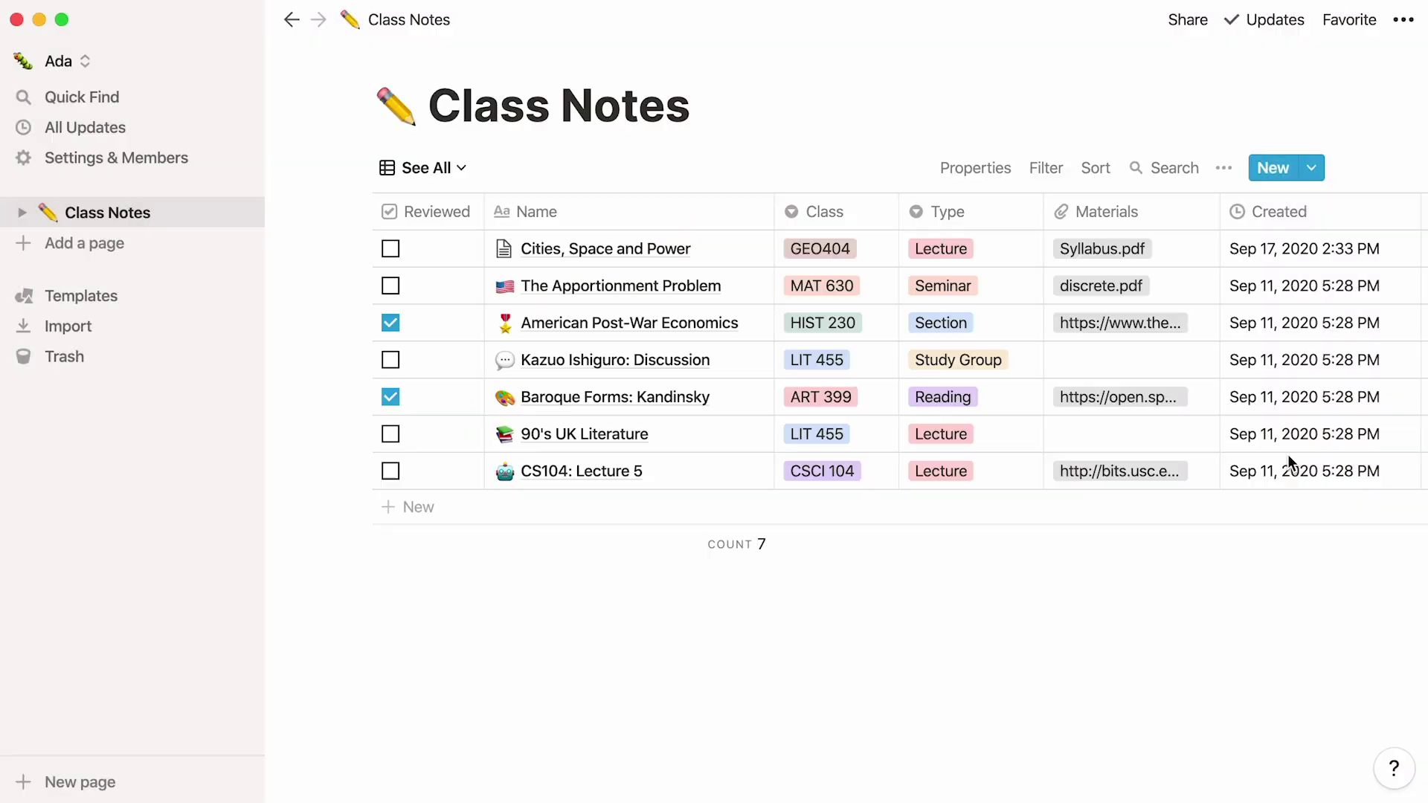
click(732, 249)
scroll(714, 431, down, 5)
scroll(714, 431, down, 4)
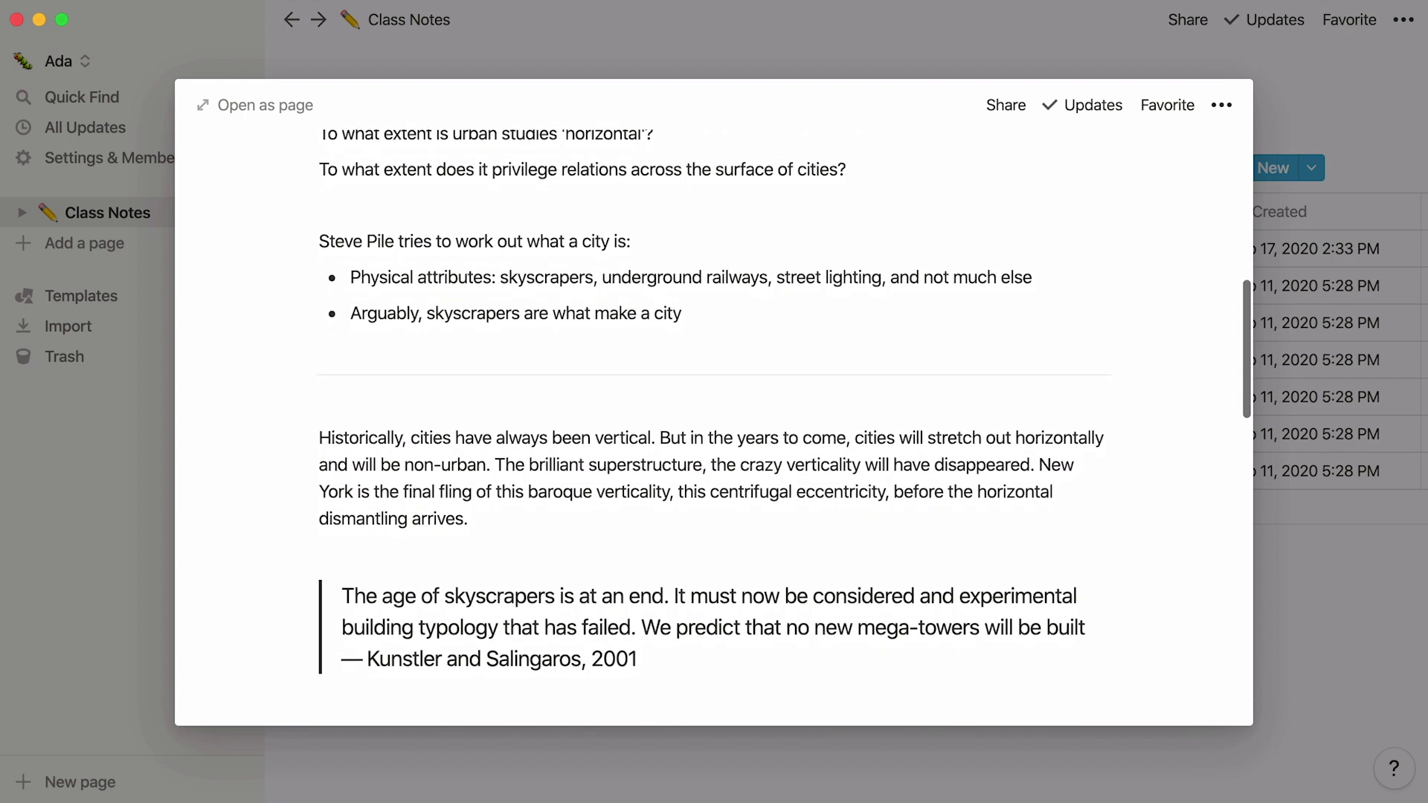
scroll(714, 432, down, 5)
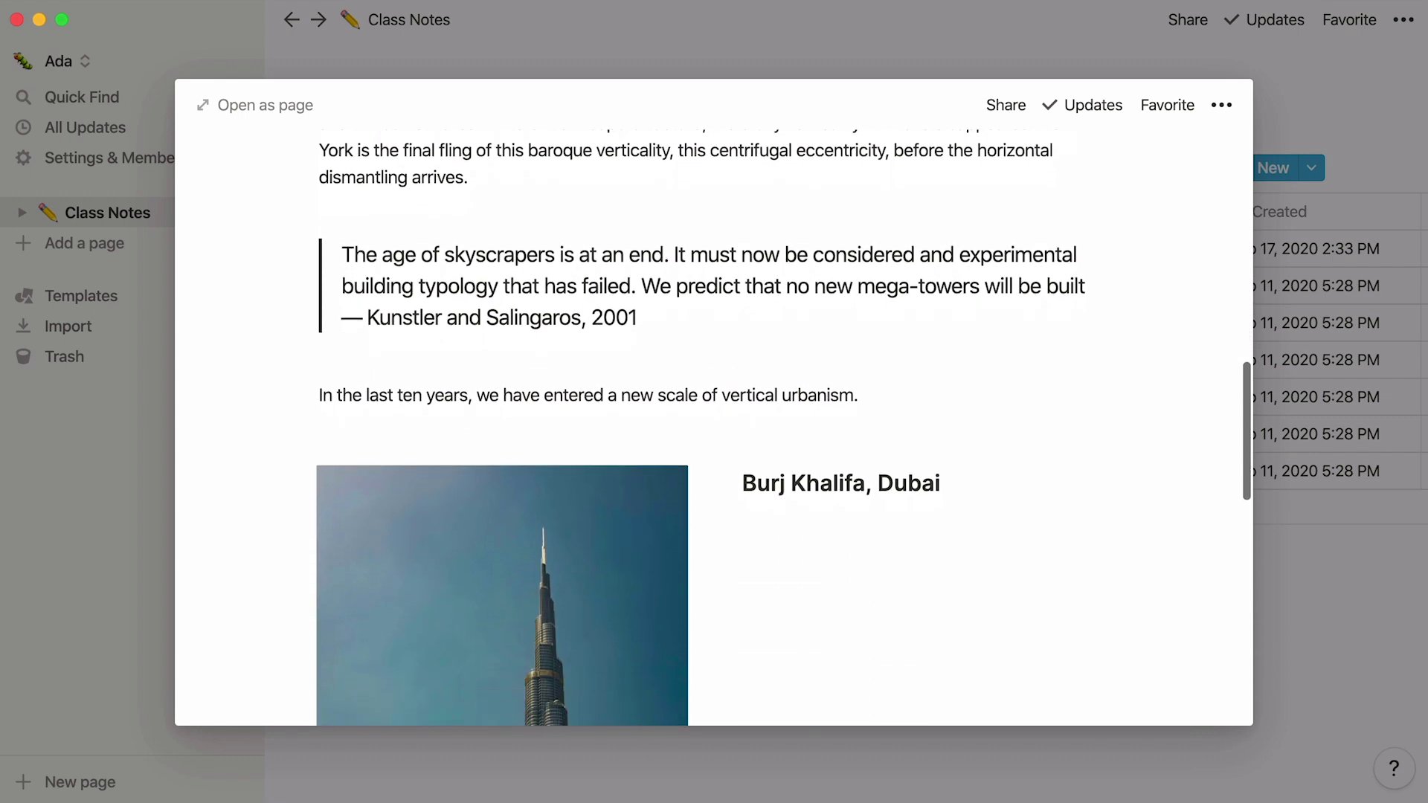
scroll(714, 431, down, 7)
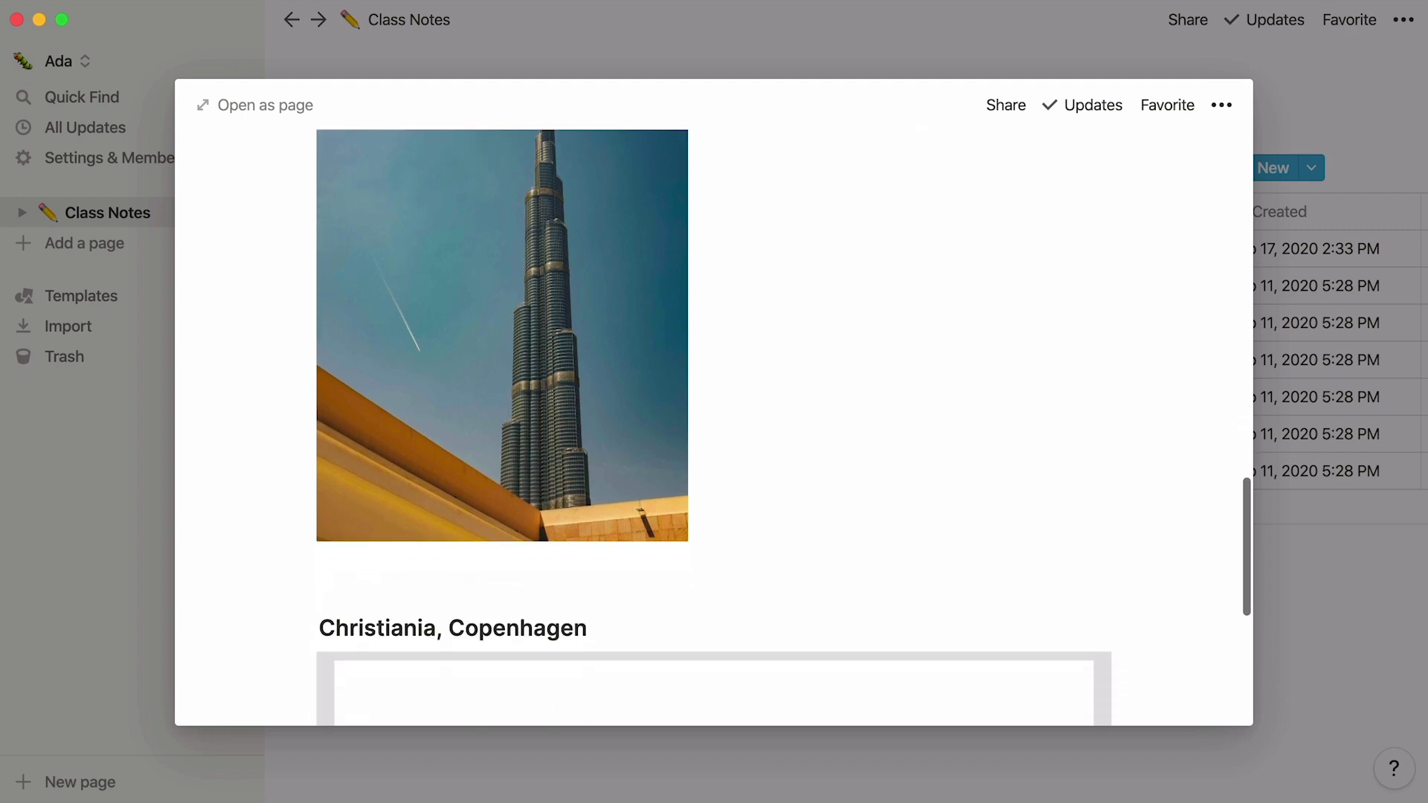
scroll(714, 431, down, 4)
scroll(1034, 628, down, 10)
scroll(1163, 565, down, 3)
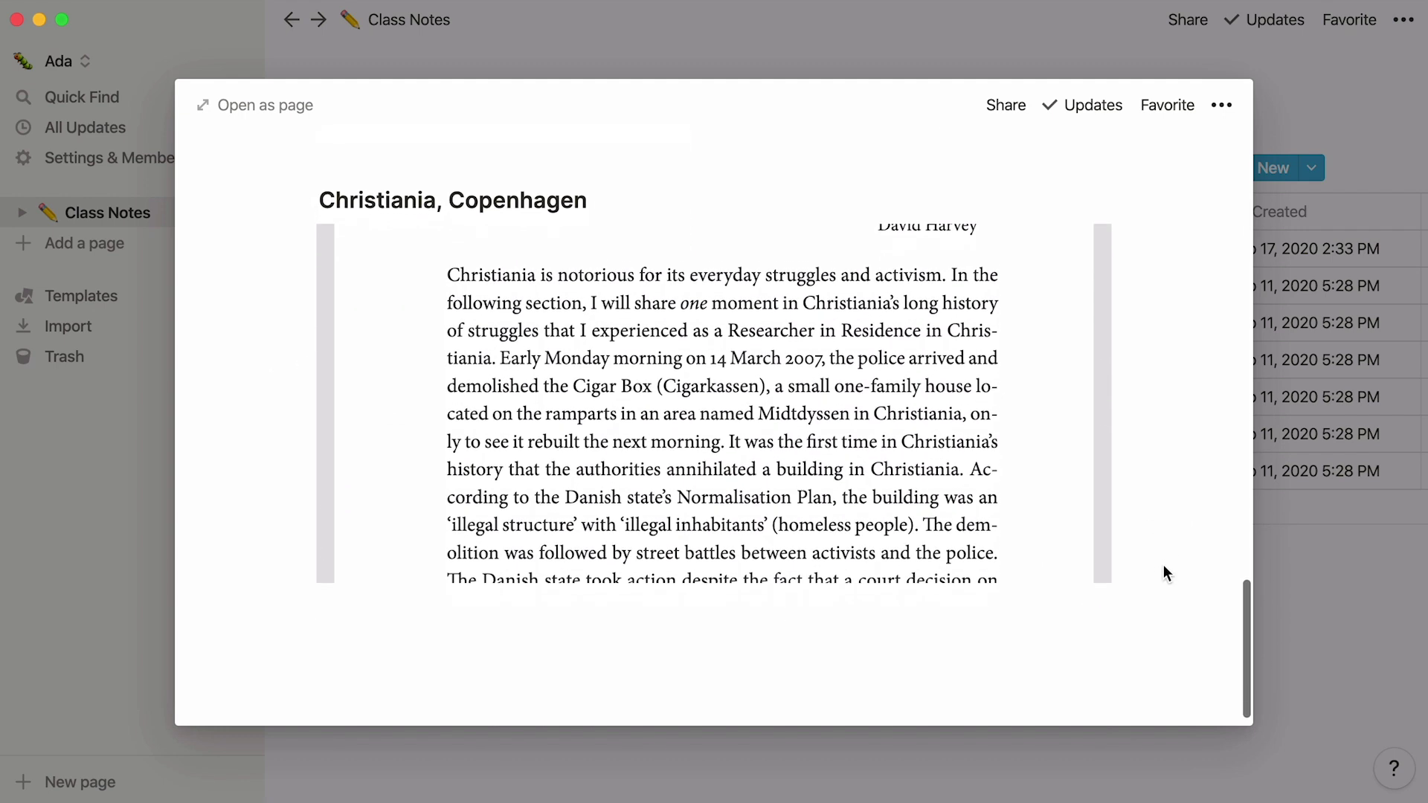
text(/embed)
key(Down)
key(Down)
key(Down)
key(Down)
key(Down)
key(Down)
key(Down)
key(Down)
key(Down)
key(Down)
key(Down)
key(Down)
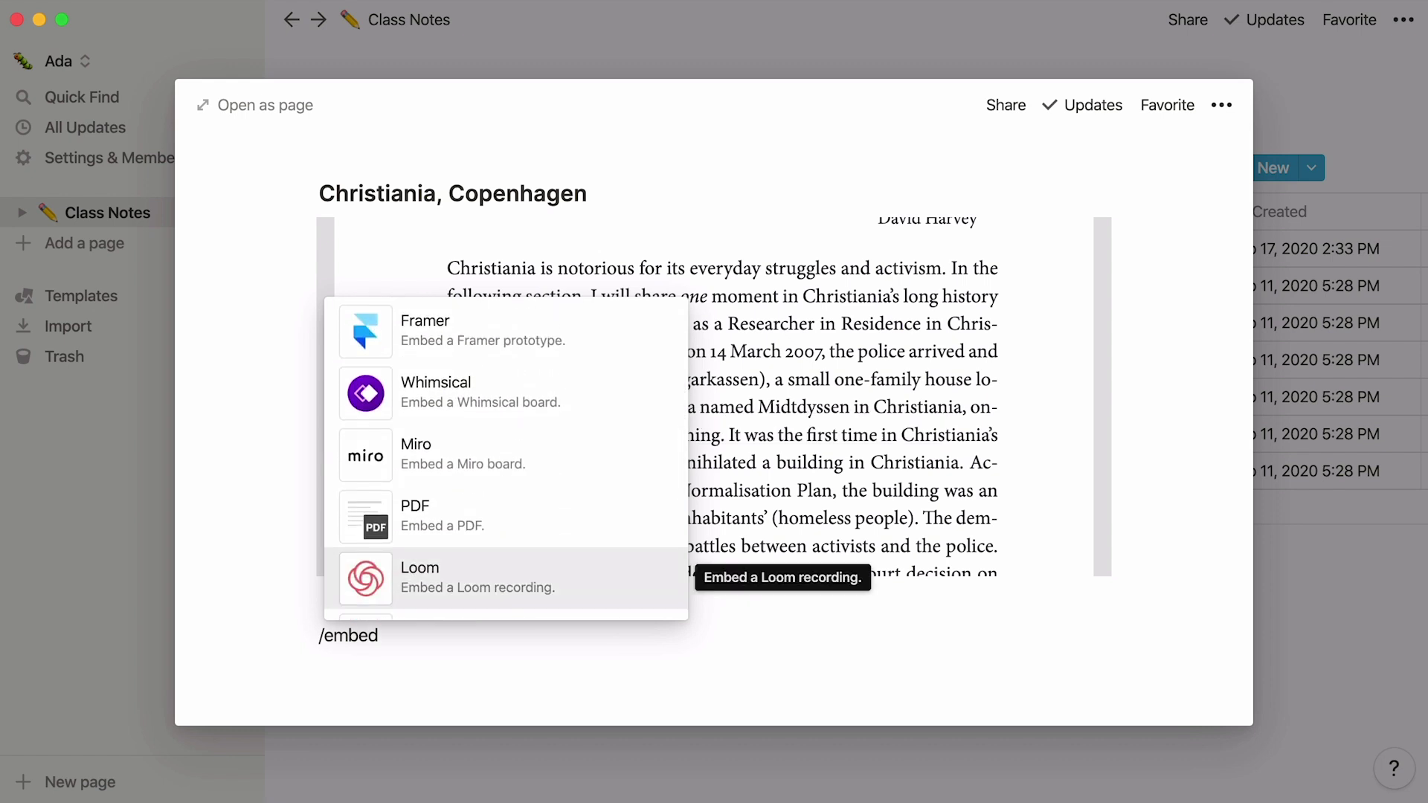
click(739, 52)
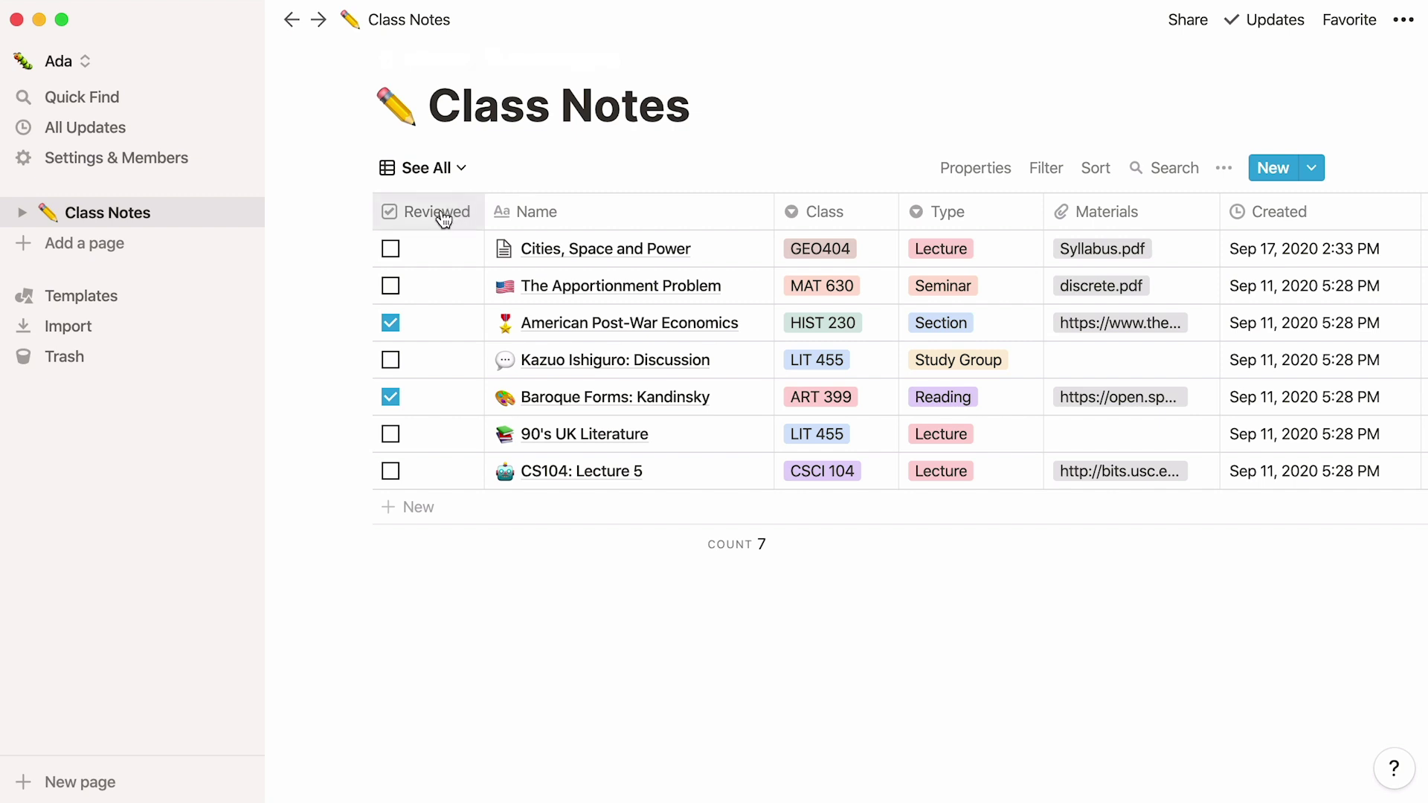
Step: Open the Class Notes views menu showing See All, By Course Number, LIT 455 and Simple List
click(389, 248)
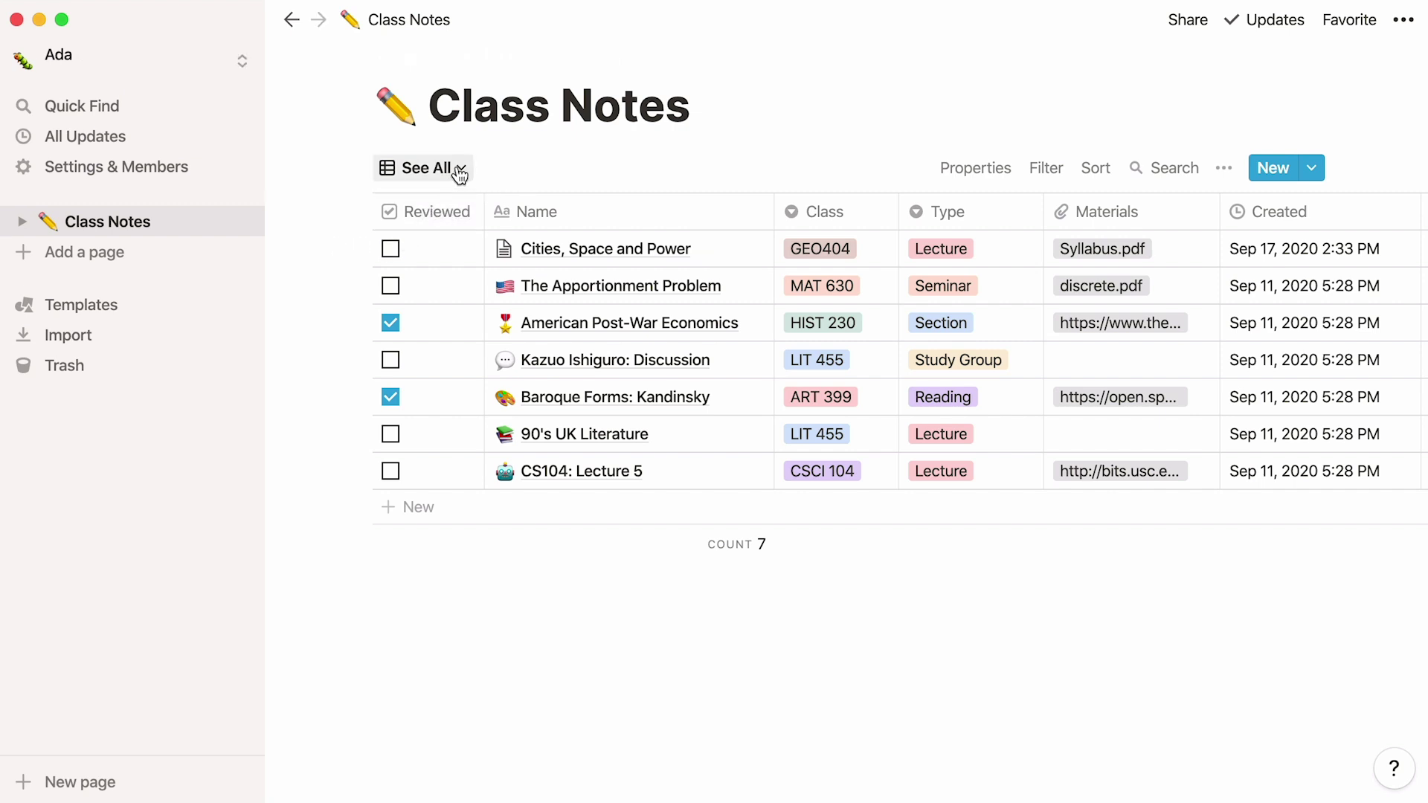
click(460, 171)
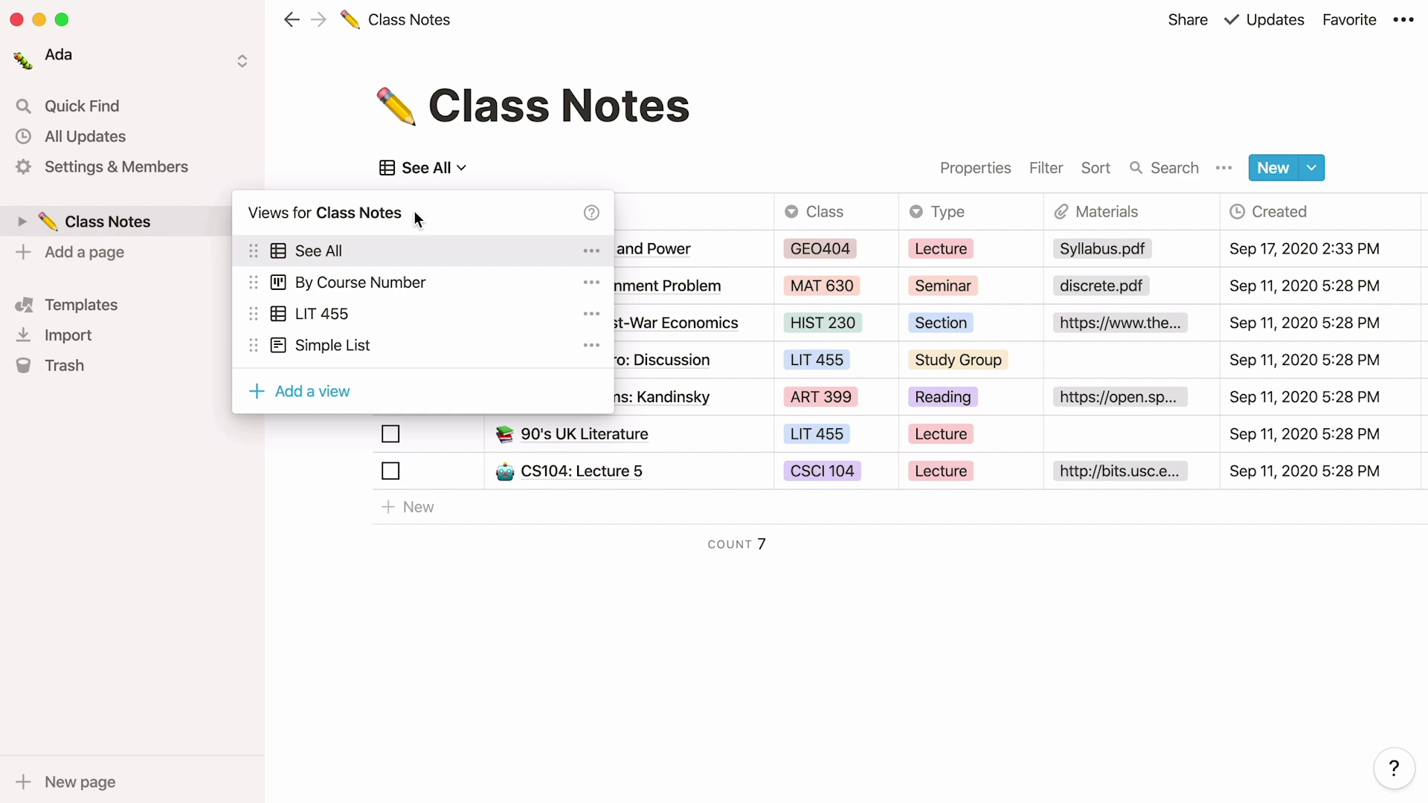
Step: Switch to the By Course Number board and regroup its cards by Type instead of Class
click(444, 281)
scroll(445, 282, right, 7)
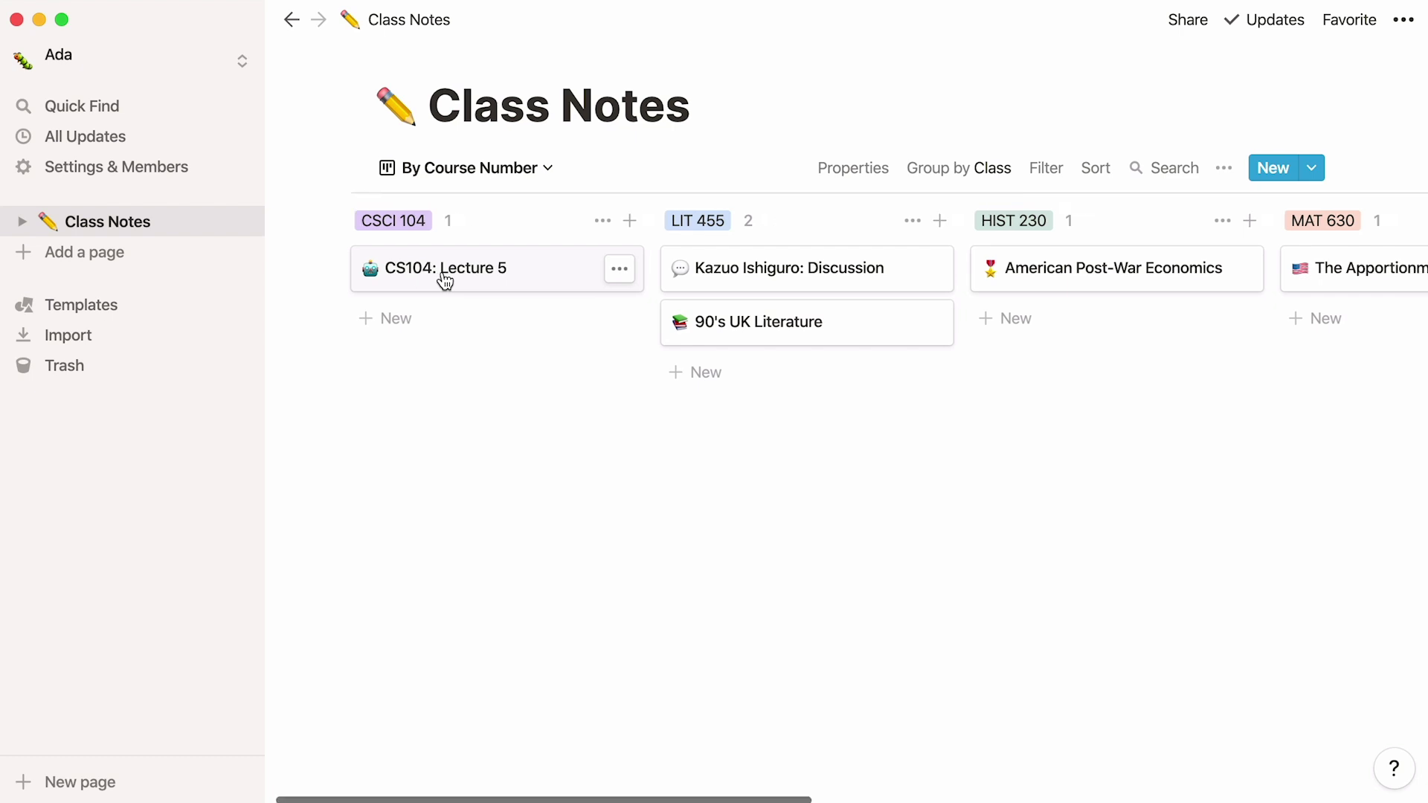
scroll(444, 282, right, 8)
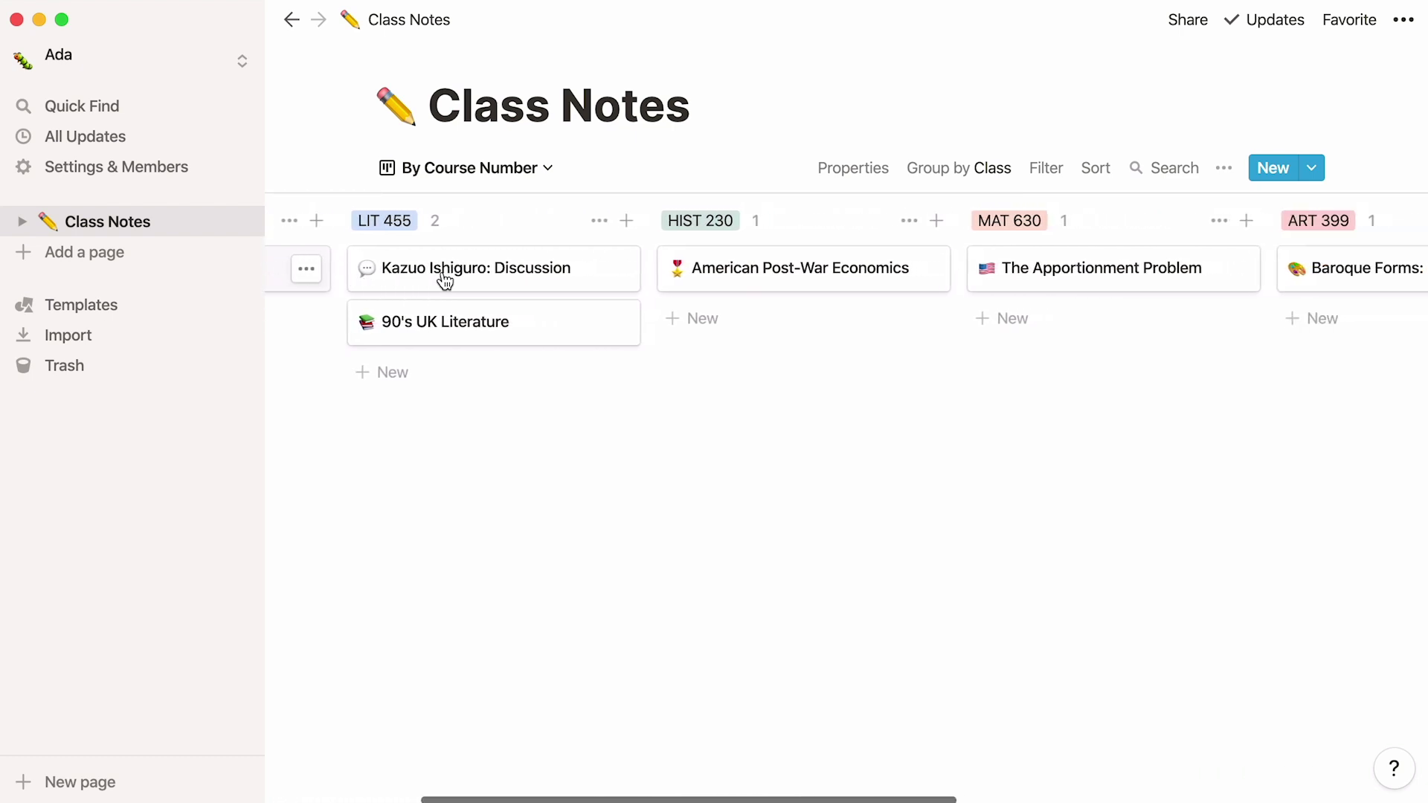
scroll(445, 281, right, 6)
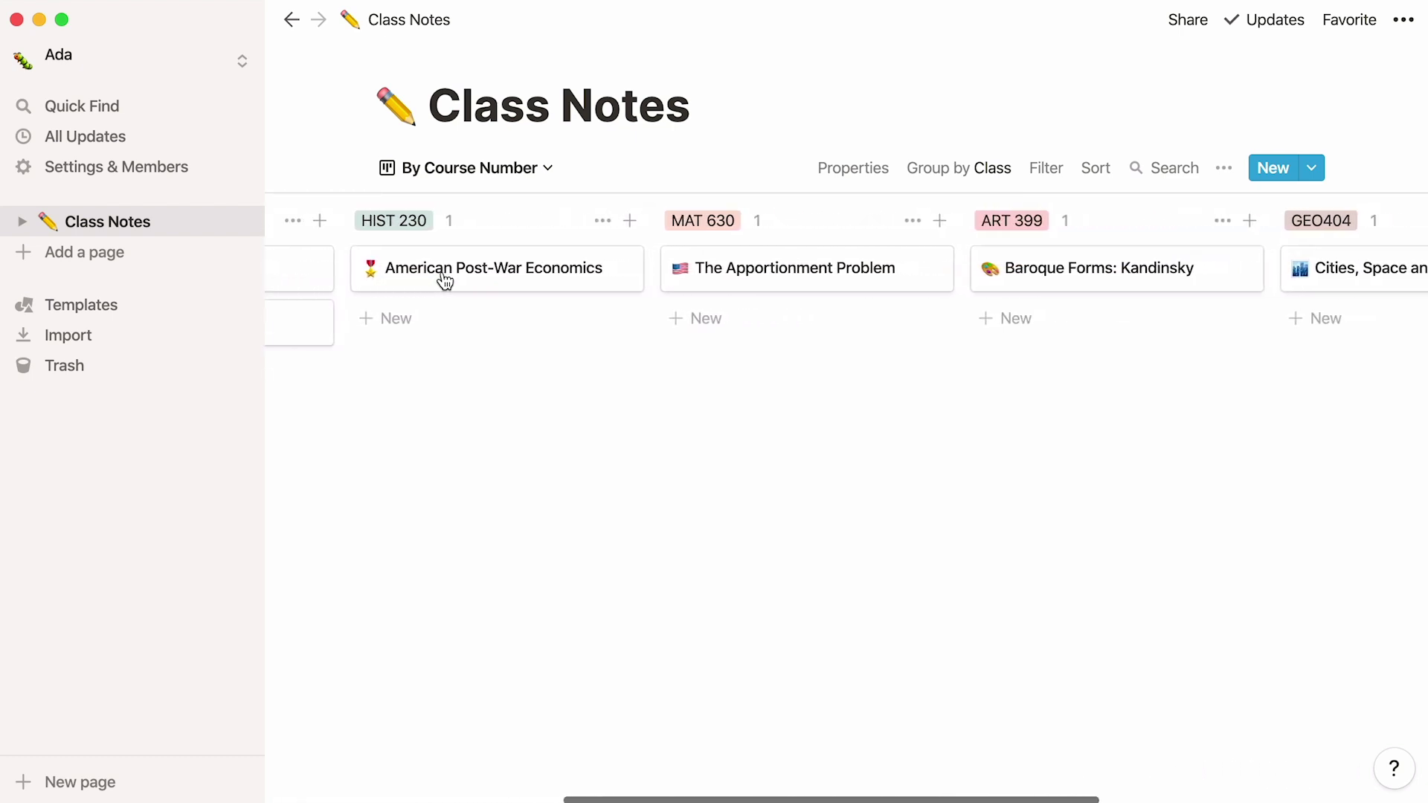
scroll(444, 282, right, 1)
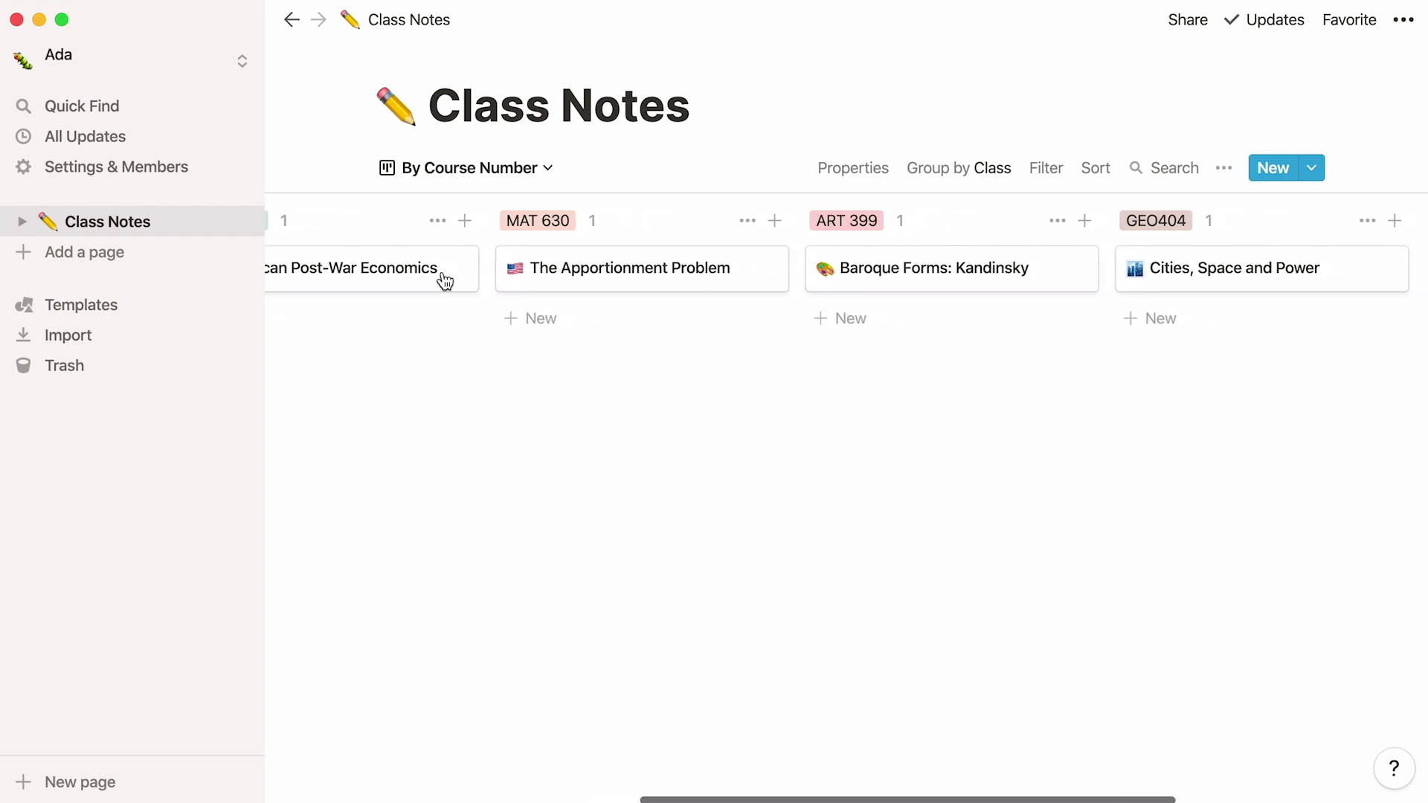
click(974, 176)
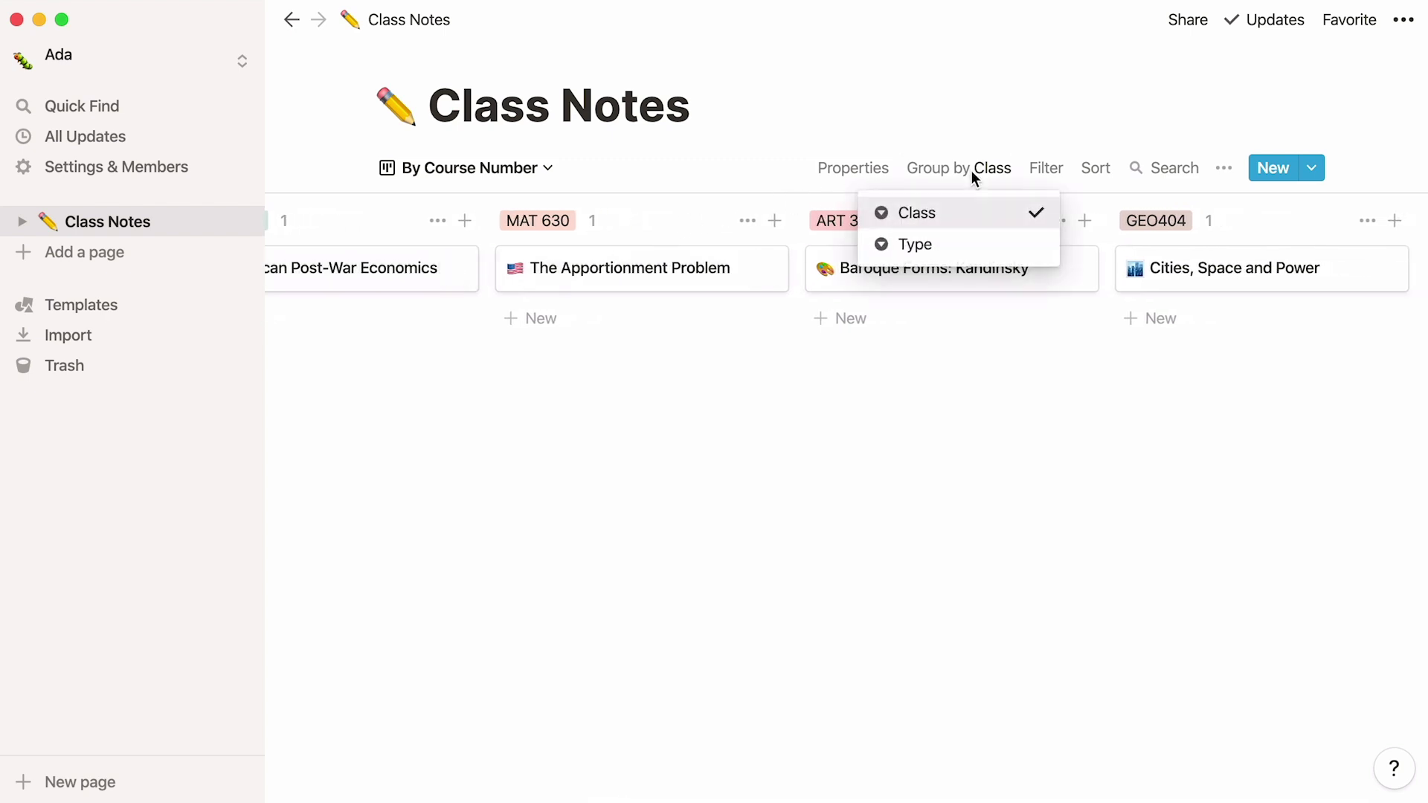
click(986, 246)
scroll(982, 238, left, 5)
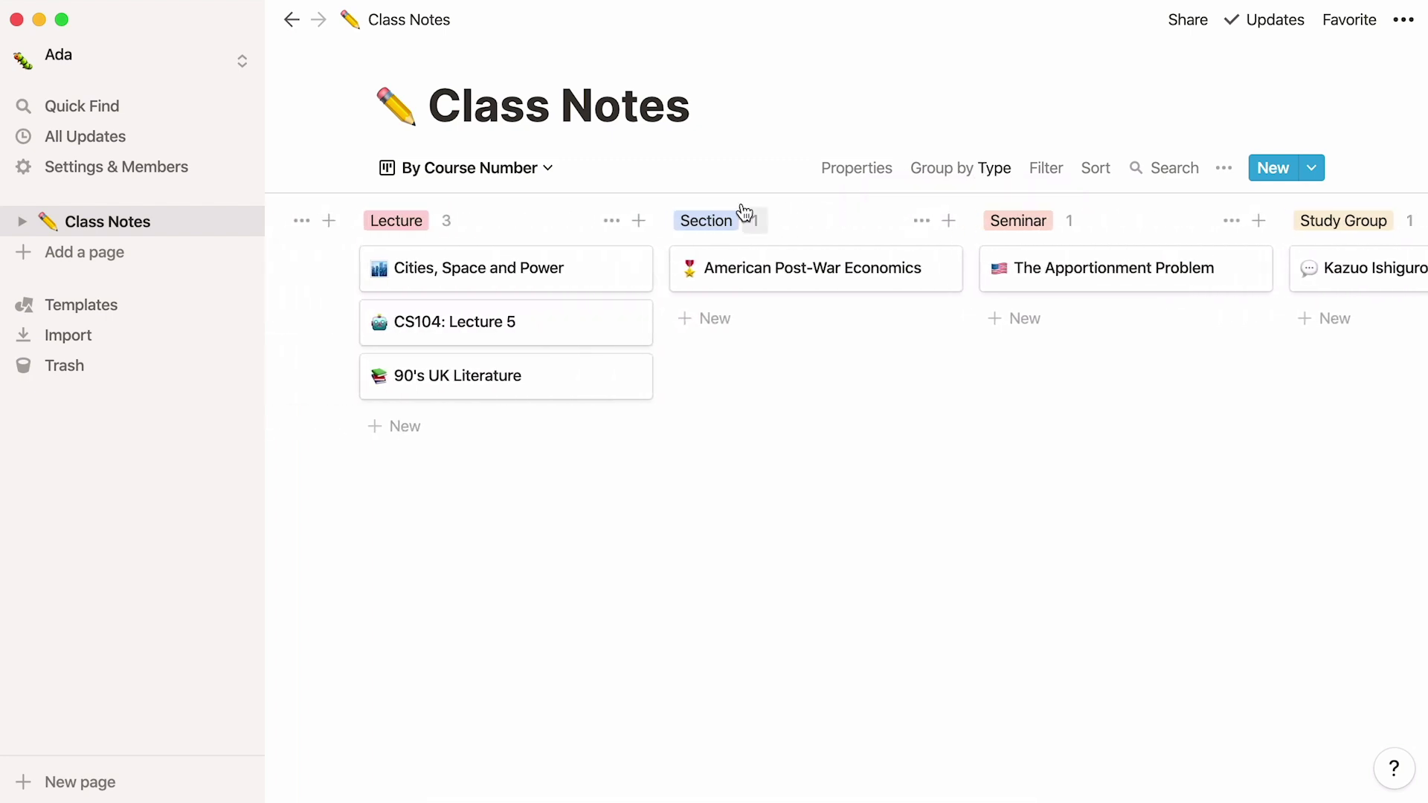
click(547, 168)
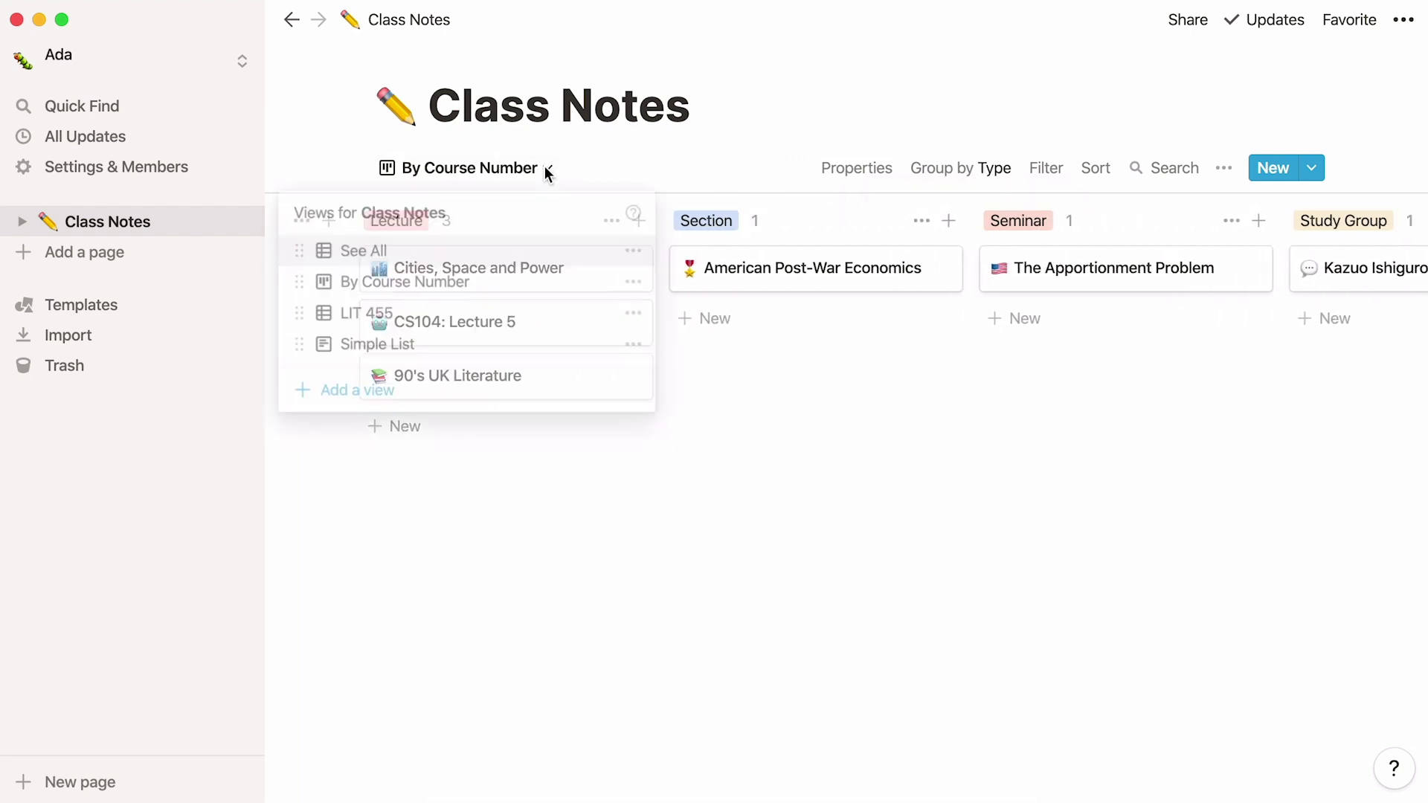
click(541, 322)
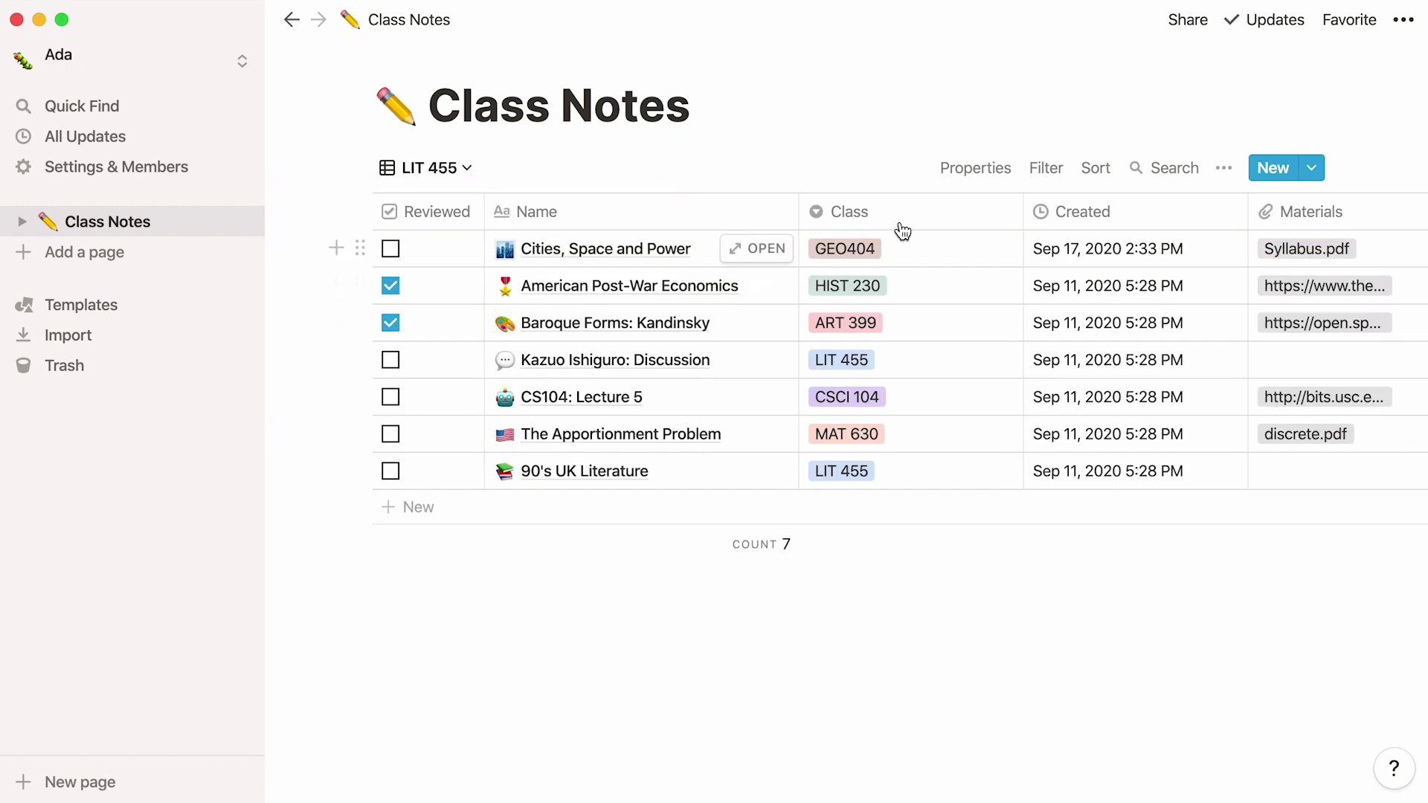
click(1046, 183)
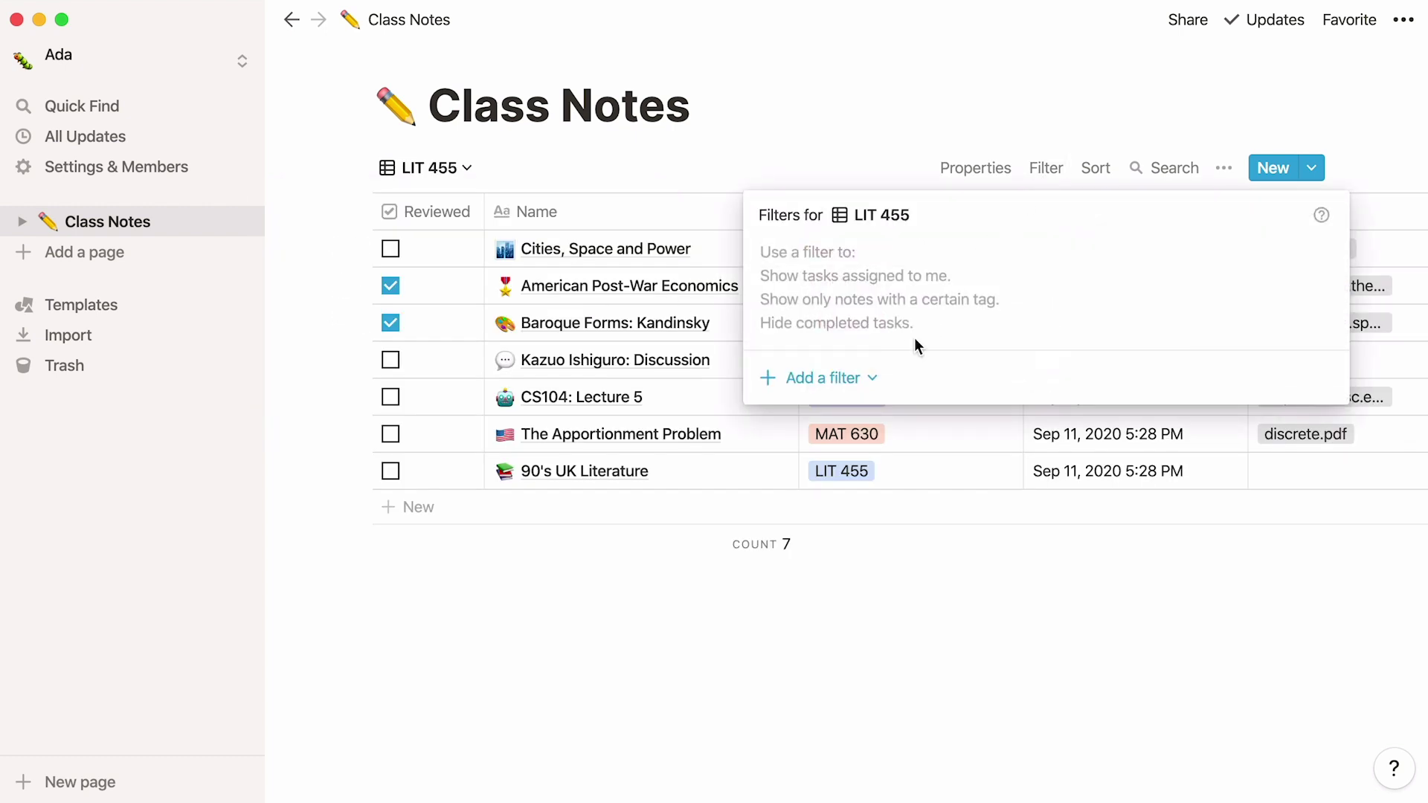
click(877, 378)
click(885, 416)
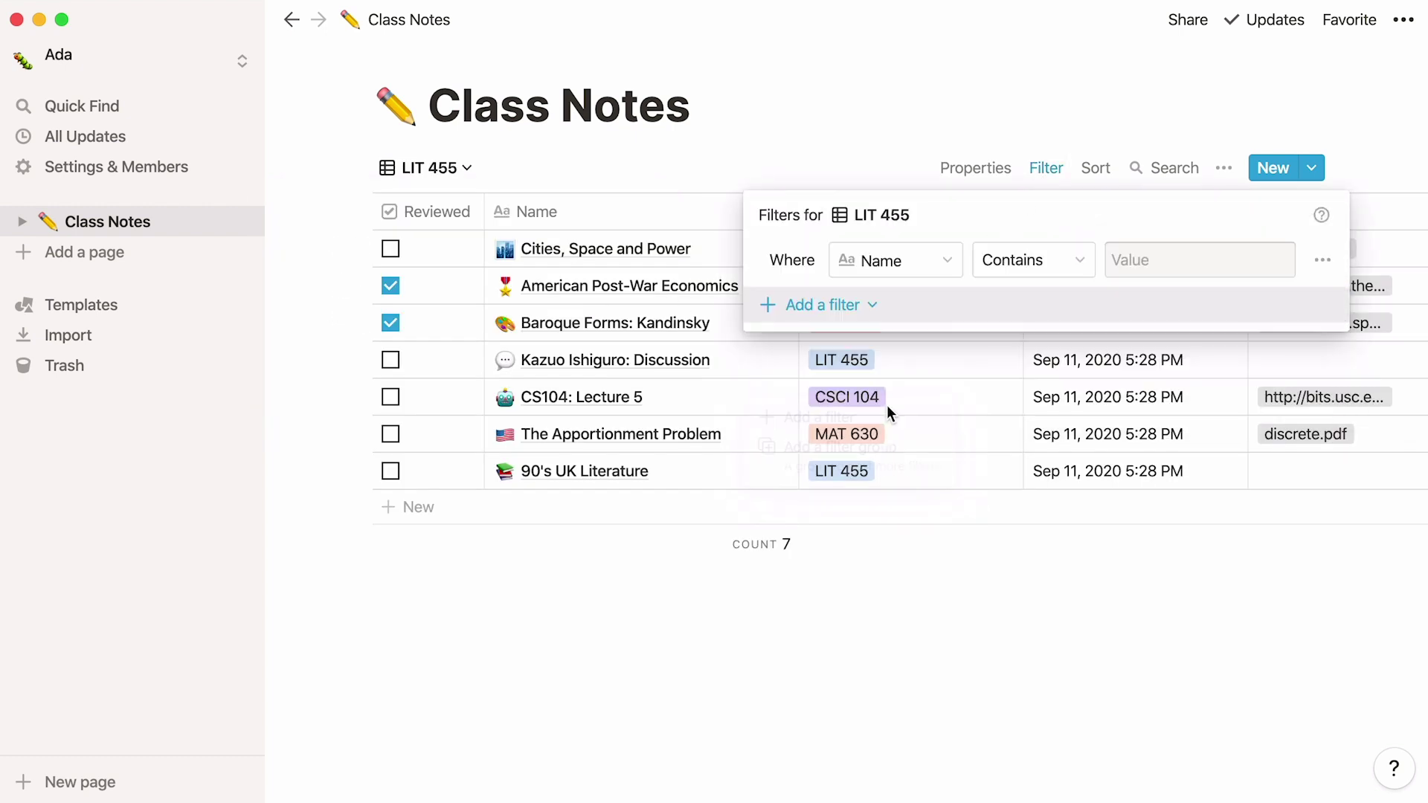
click(949, 261)
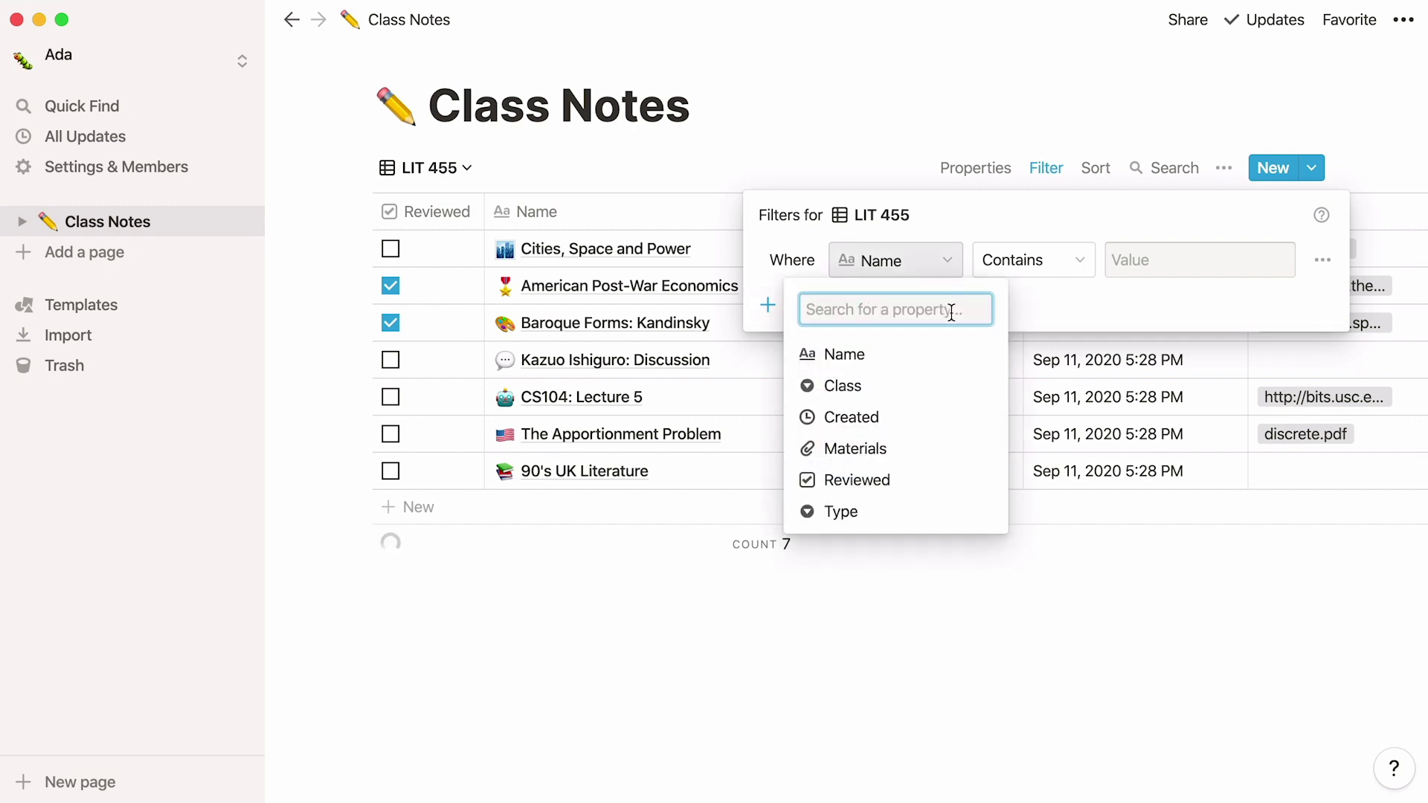
click(938, 383)
click(1149, 268)
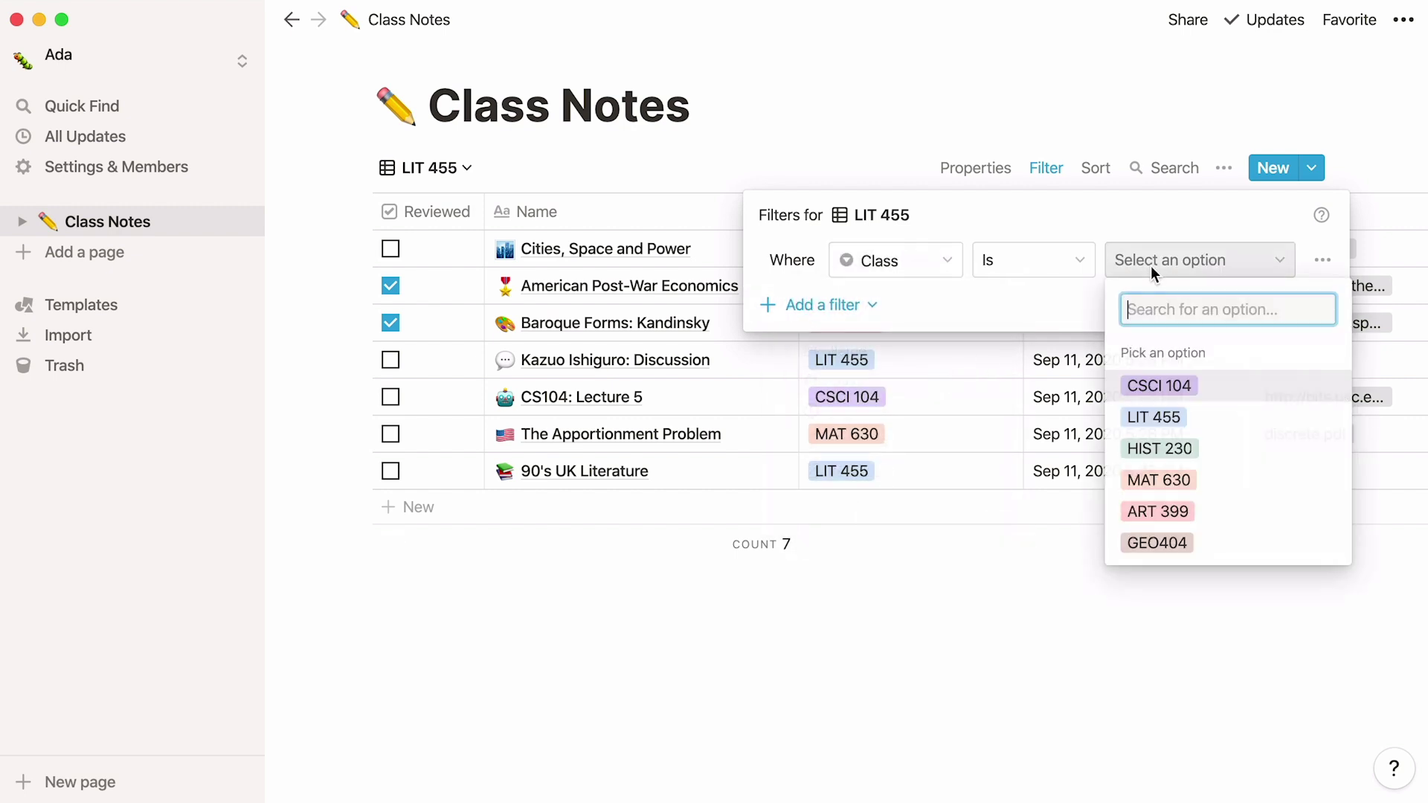
click(1236, 418)
click(1234, 409)
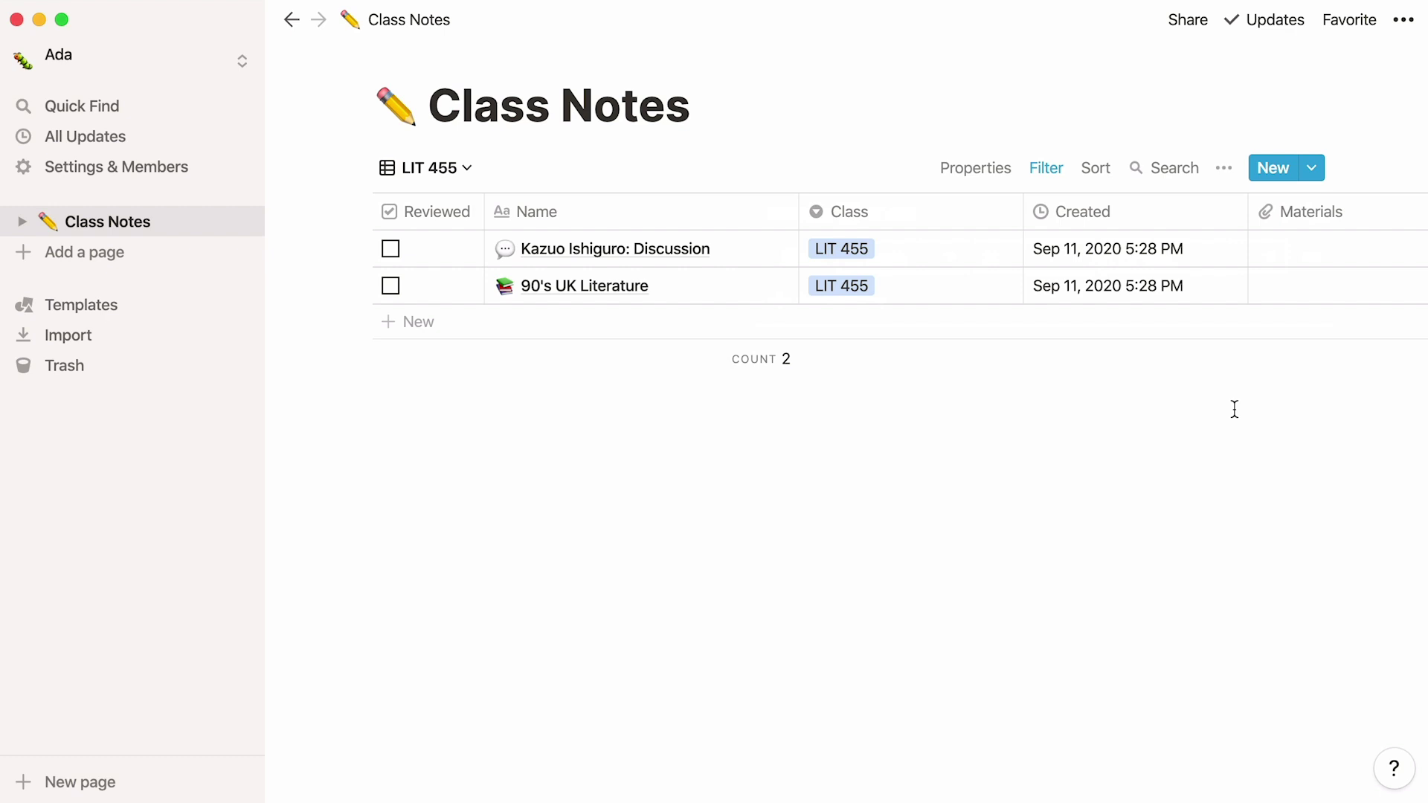
Step: Add the Reading List template to the workspace and scan its Media table
click(196, 309)
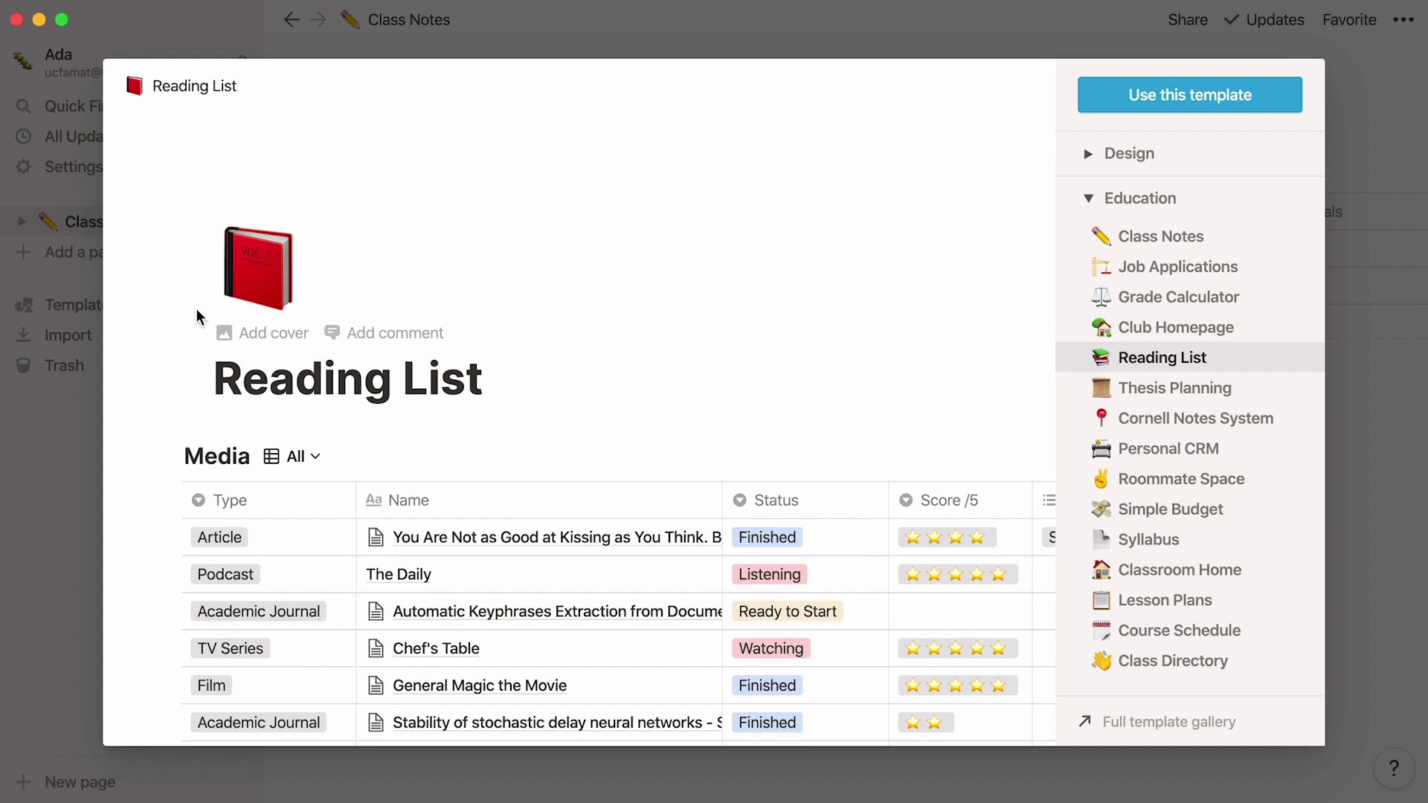
click(1090, 94)
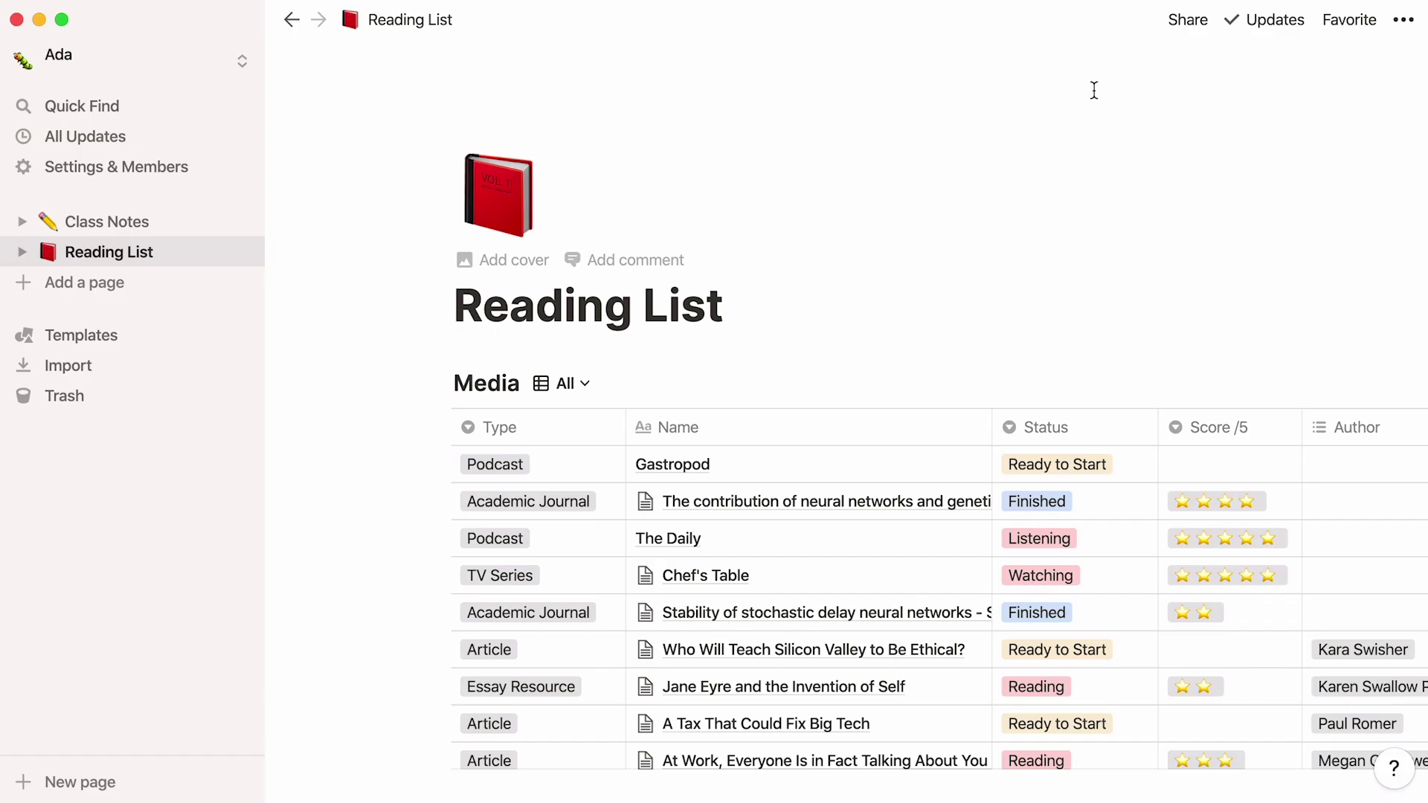
scroll(834, 464, right, 3)
scroll(833, 464, right, 10)
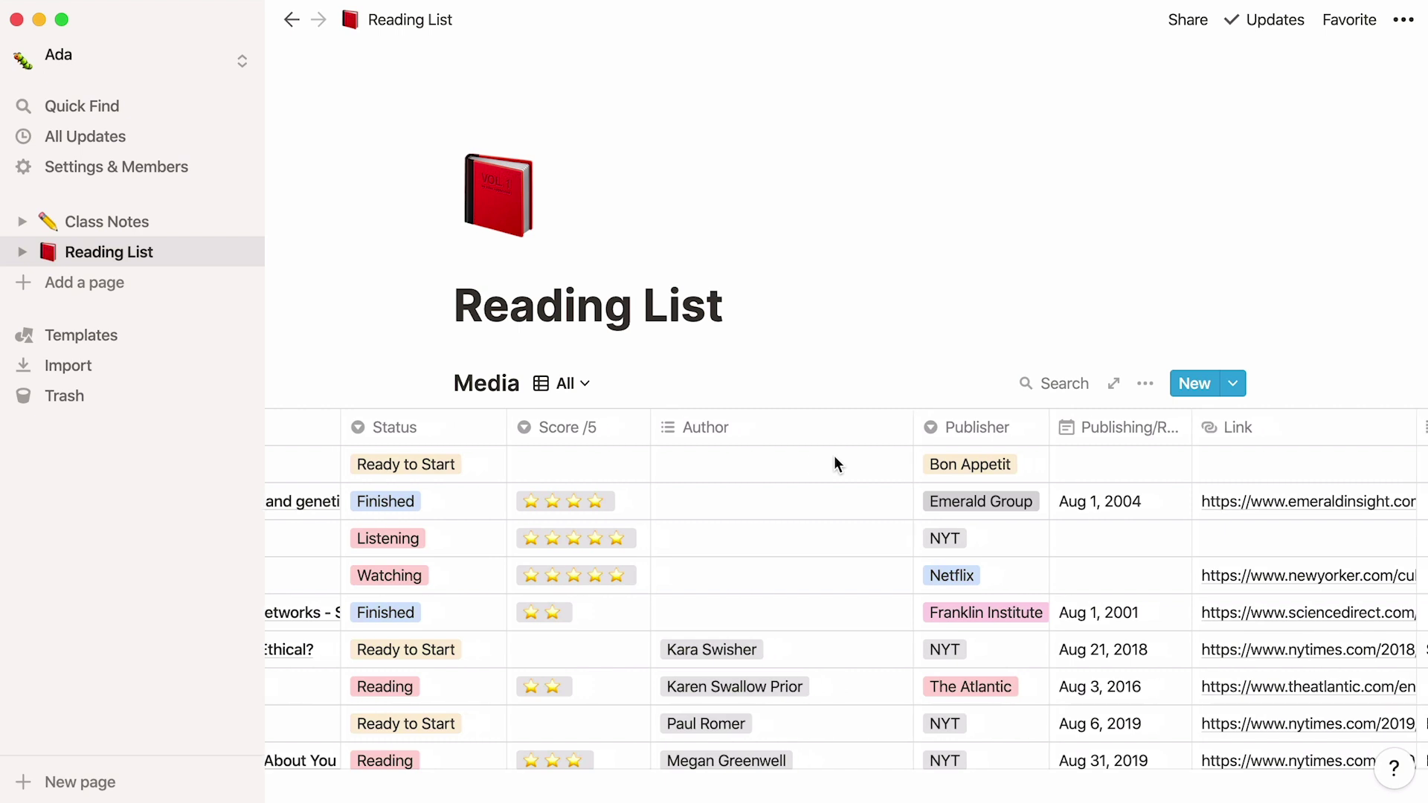
scroll(833, 464, right, 1)
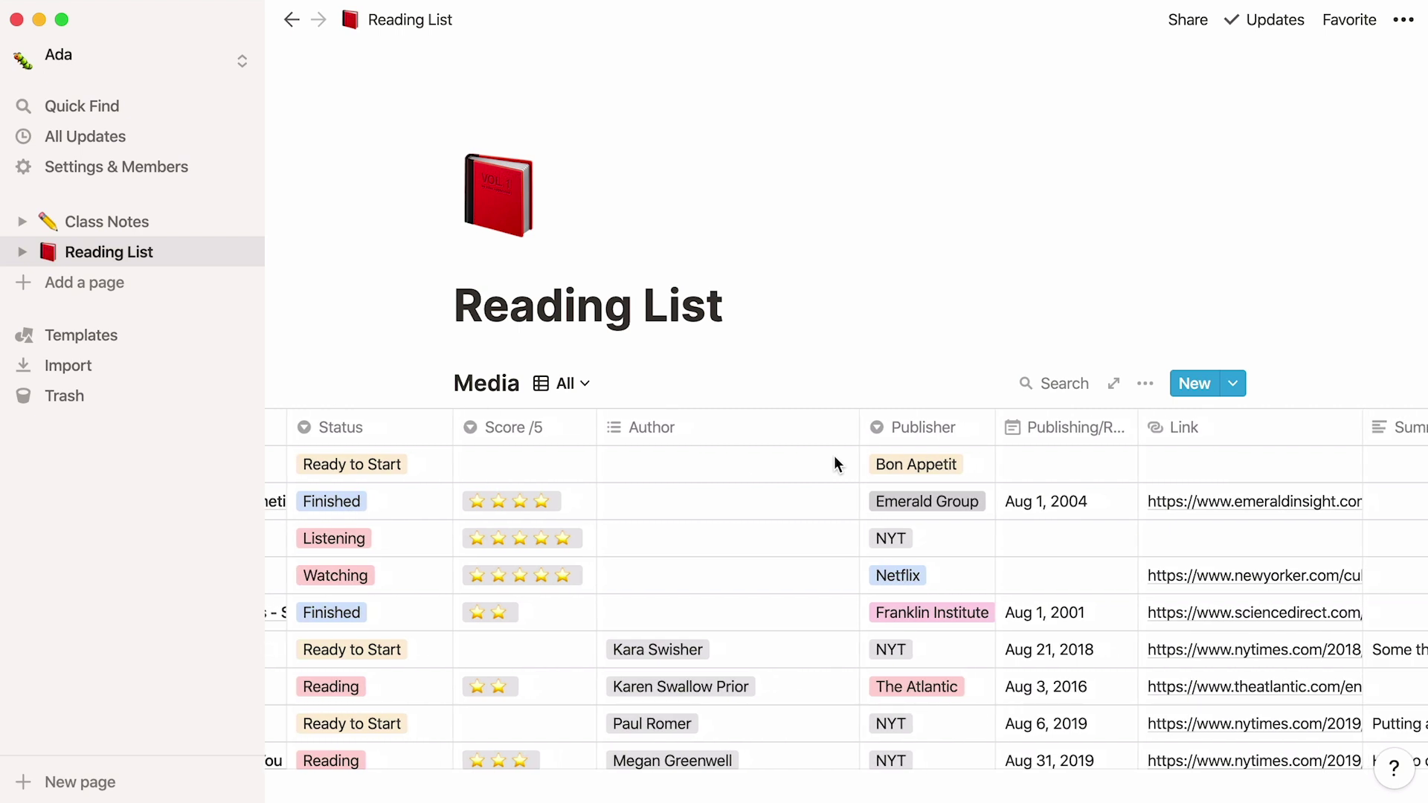
Step: Save the New Yorker article Hurricane Season to Reading List with the Notion Web Clipper
key(super+Tab)
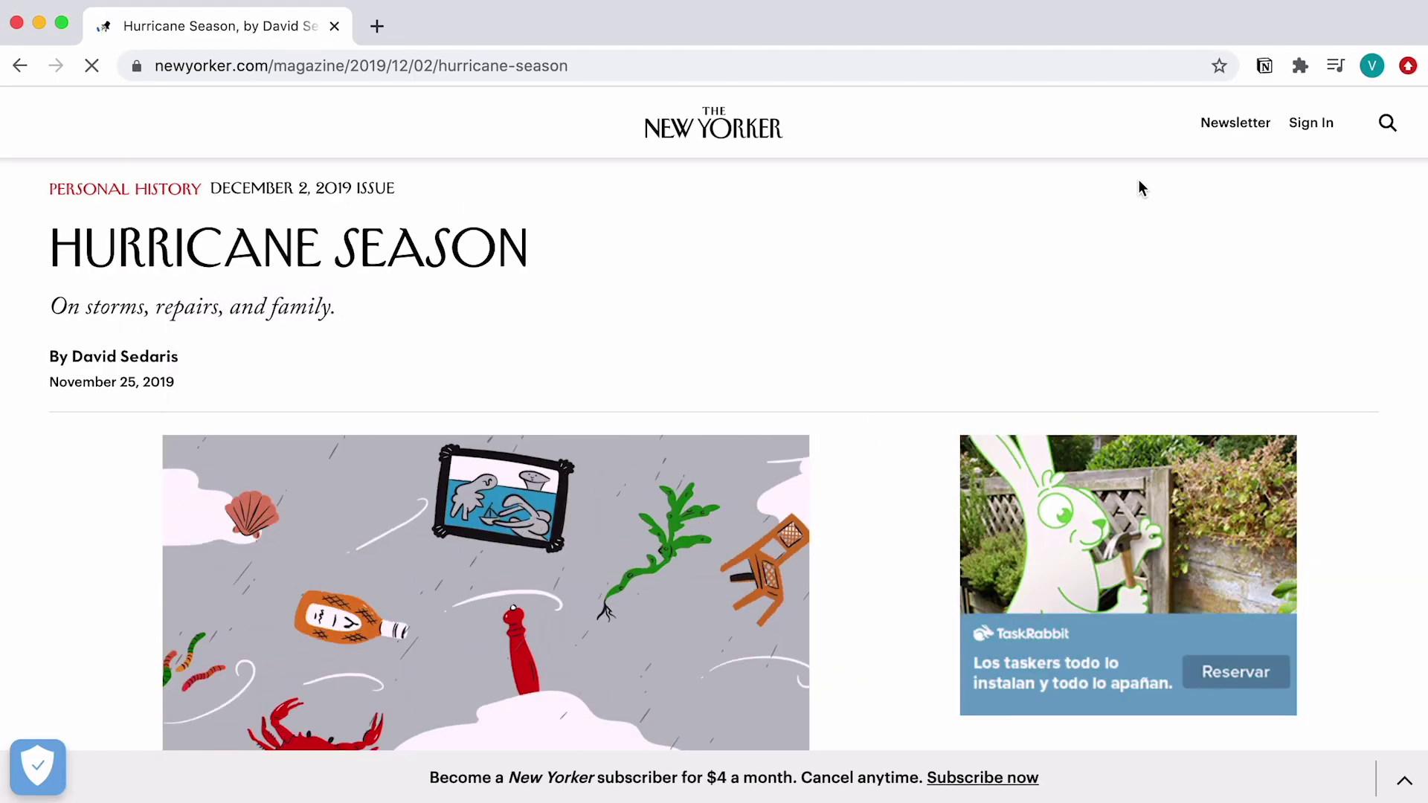
click(1265, 66)
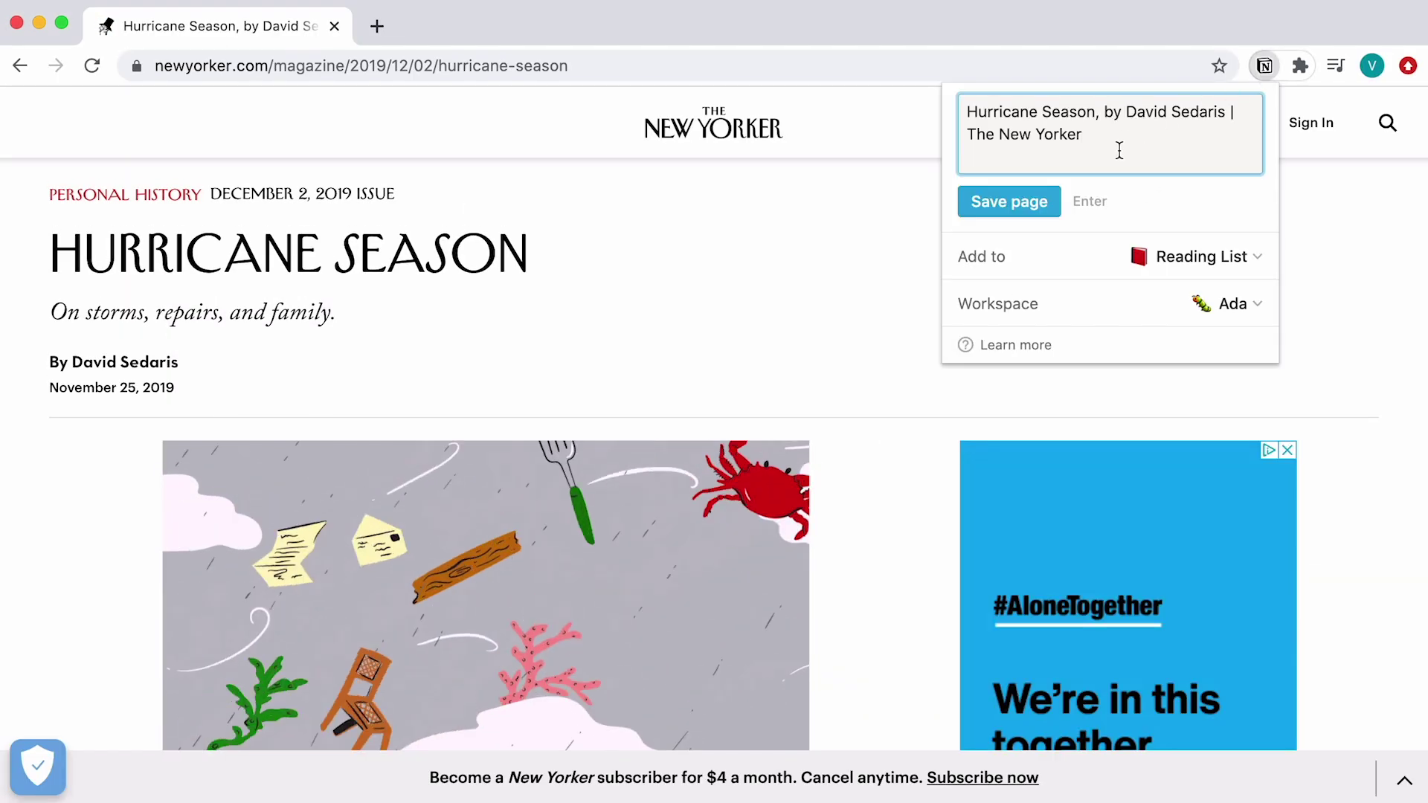
click(1056, 203)
key(super+Tab)
key(Tab)
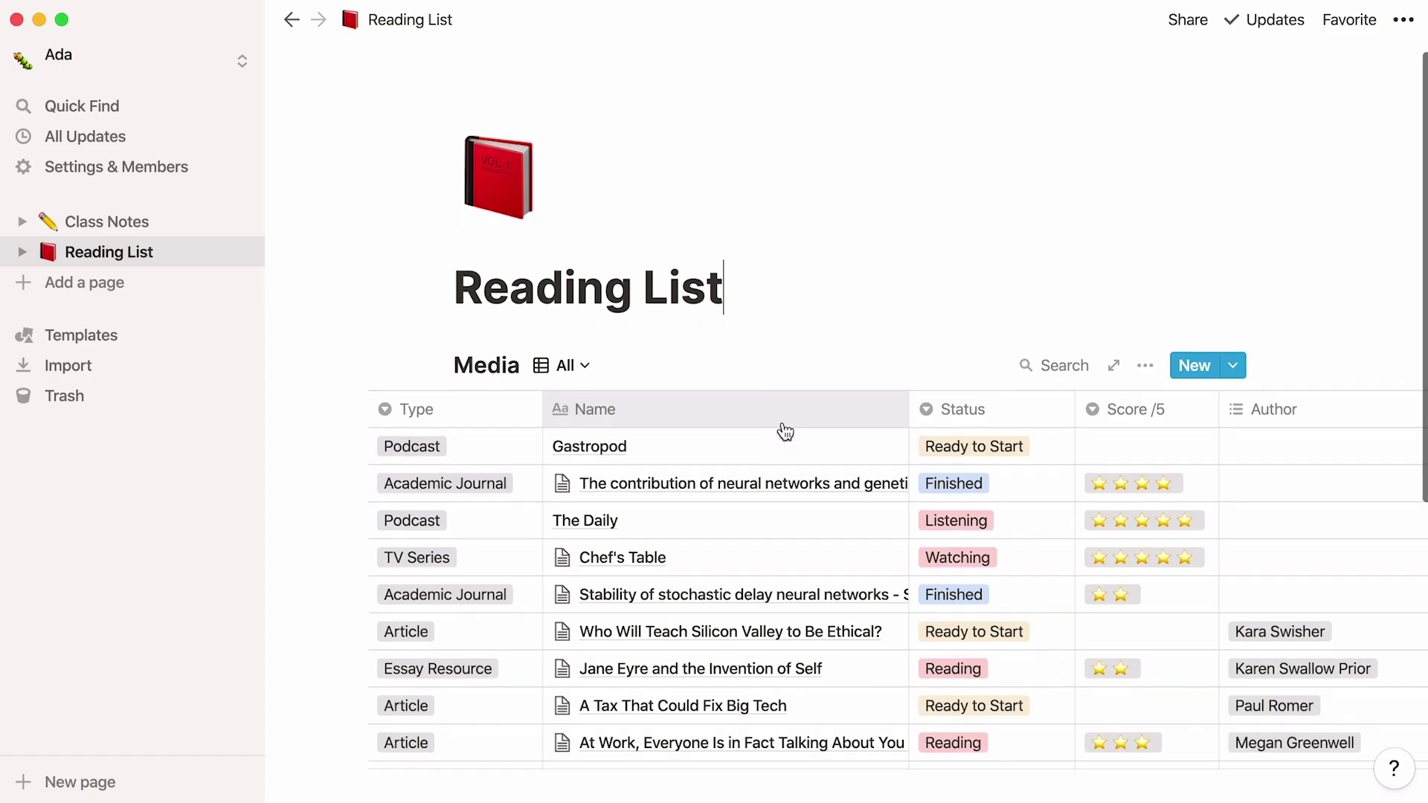
scroll(785, 431, down, 5)
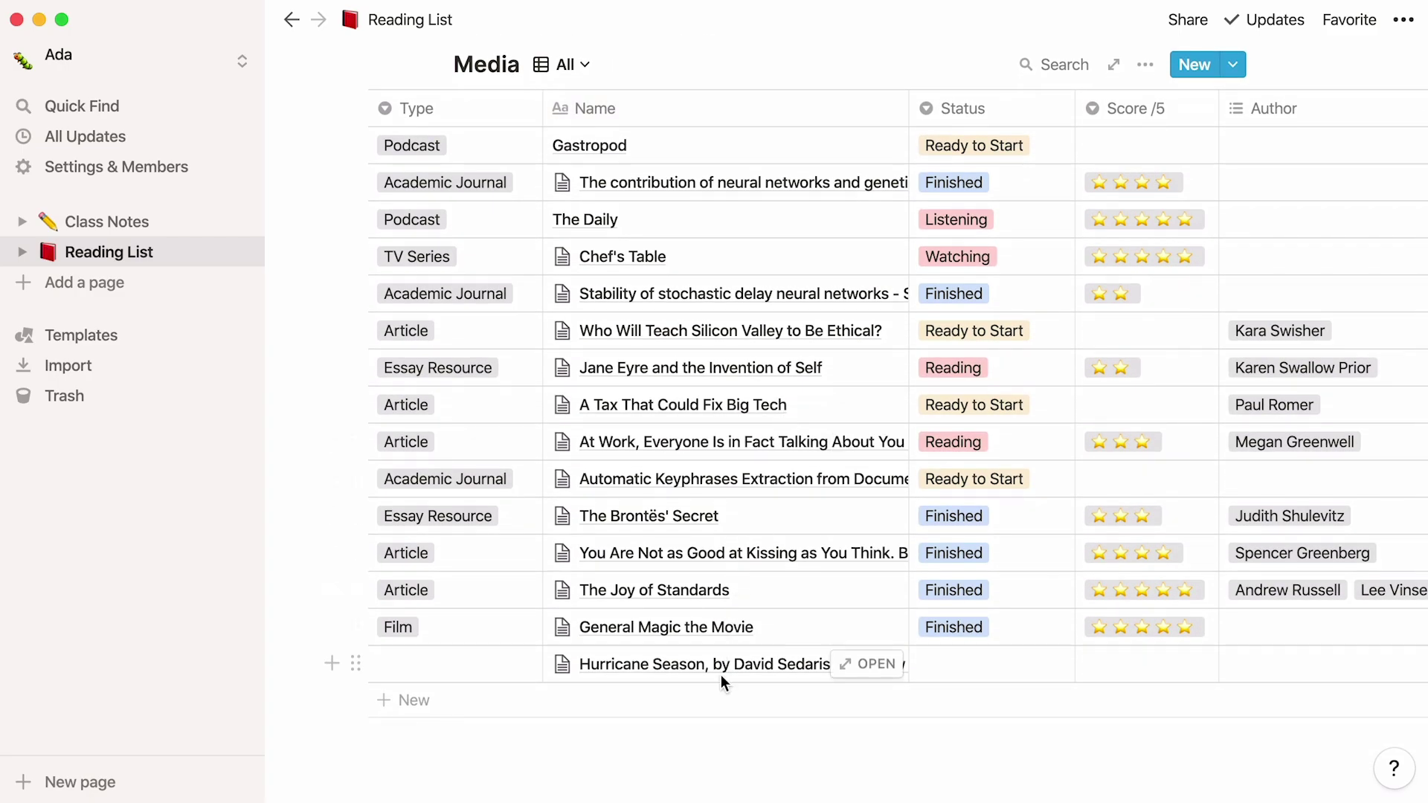
Step: Add the Education Thesis Planning template as a page with its 16-item TIMELINE table
click(142, 339)
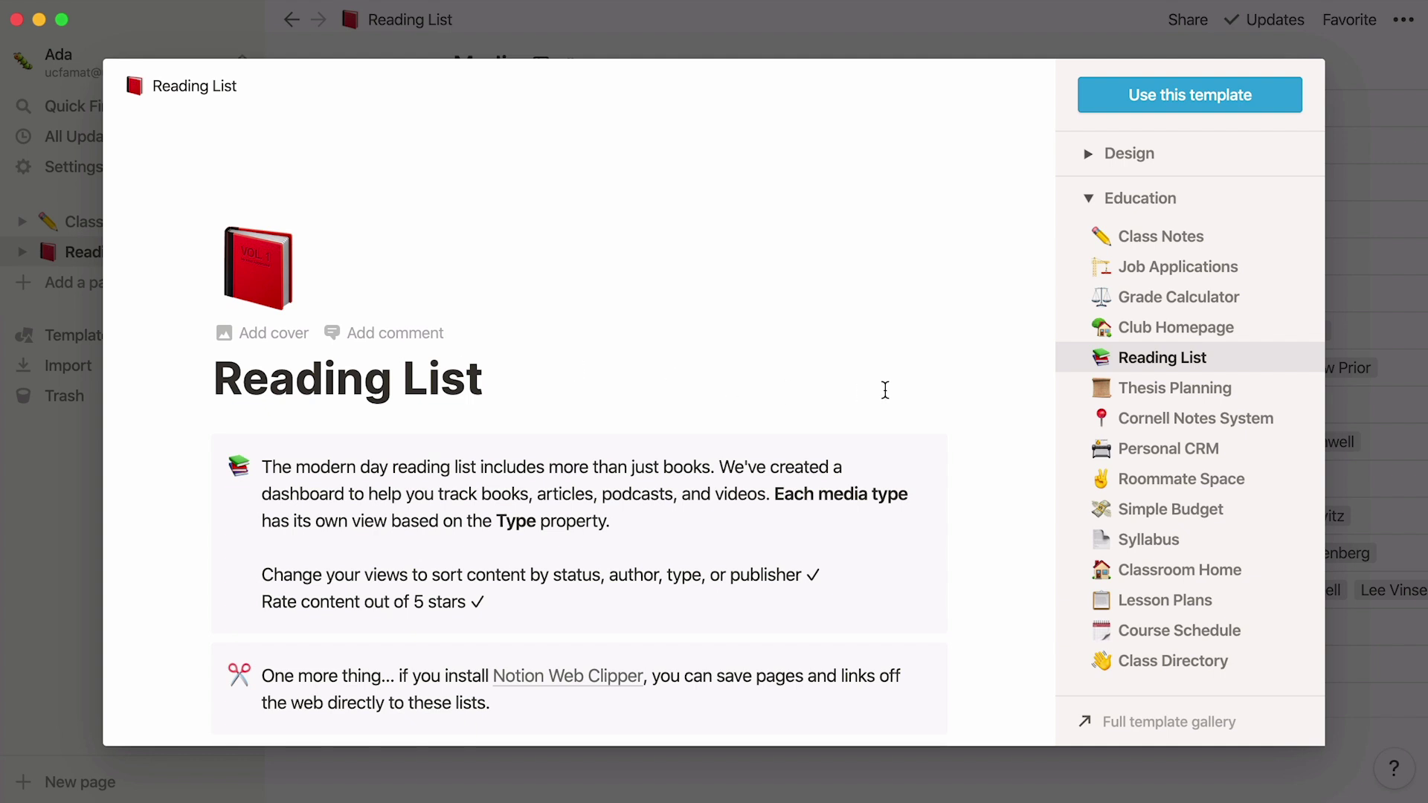
click(1074, 389)
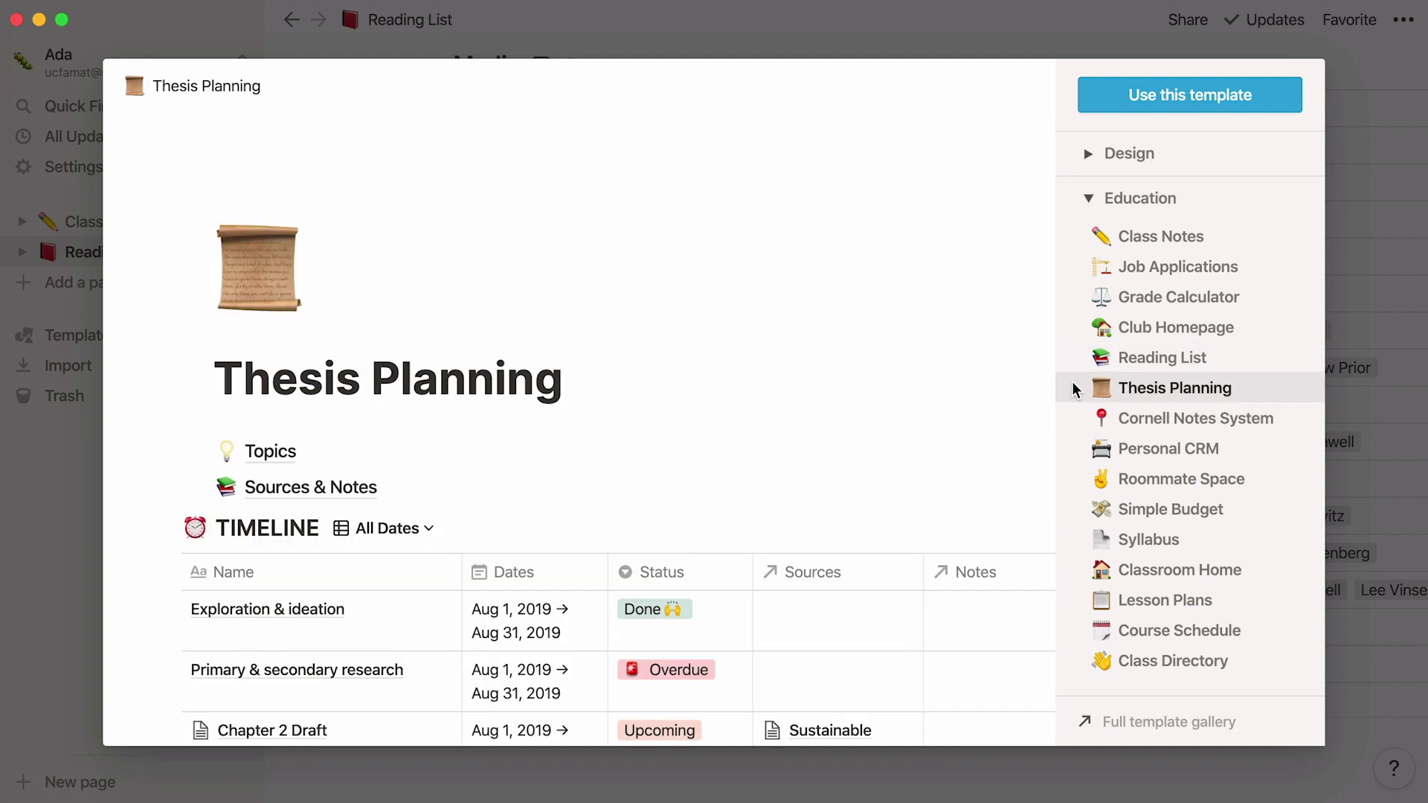
click(1236, 115)
Step: Preview the Chapter 2 Draft entry in the TIMELINE table
scroll(1233, 113, down, 3)
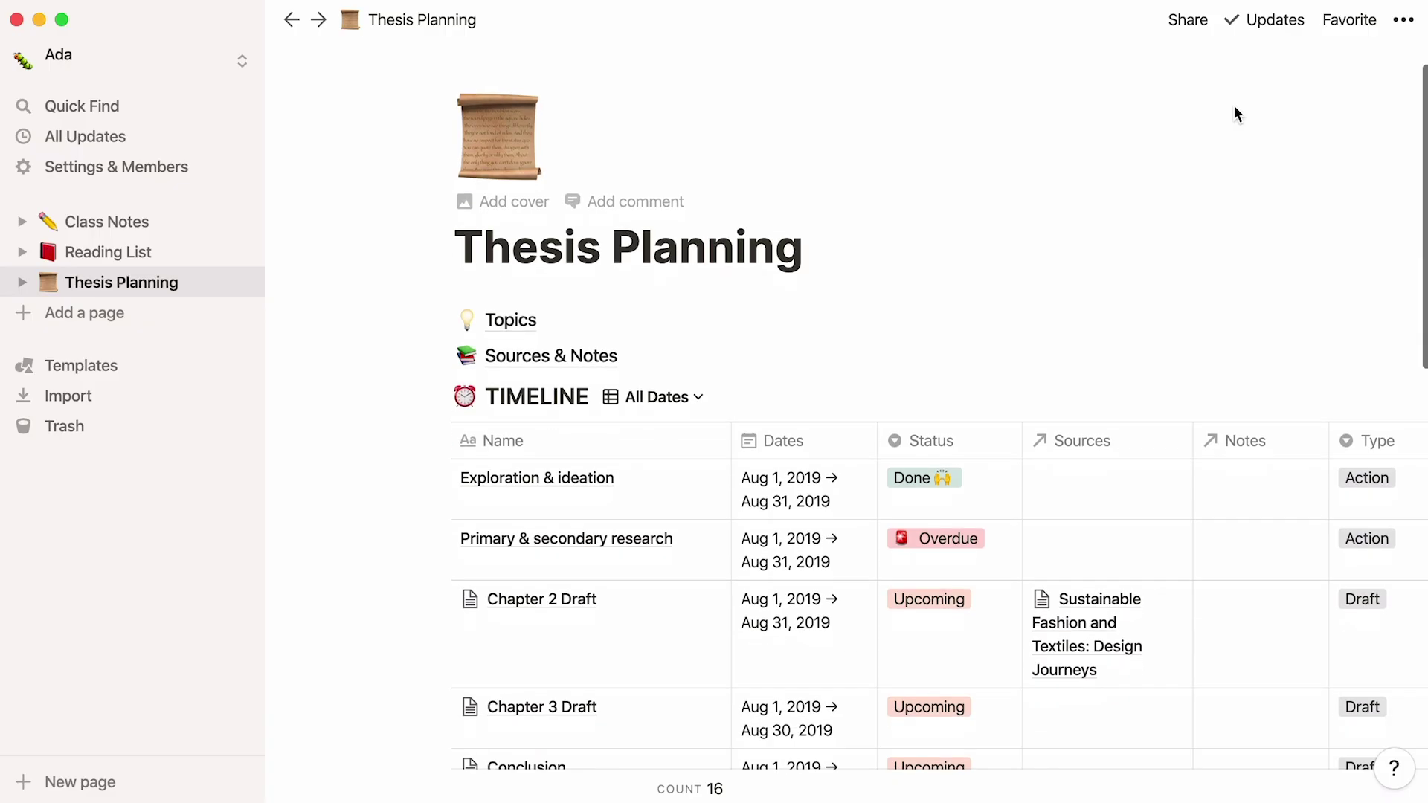
scroll(1234, 108, down, 3)
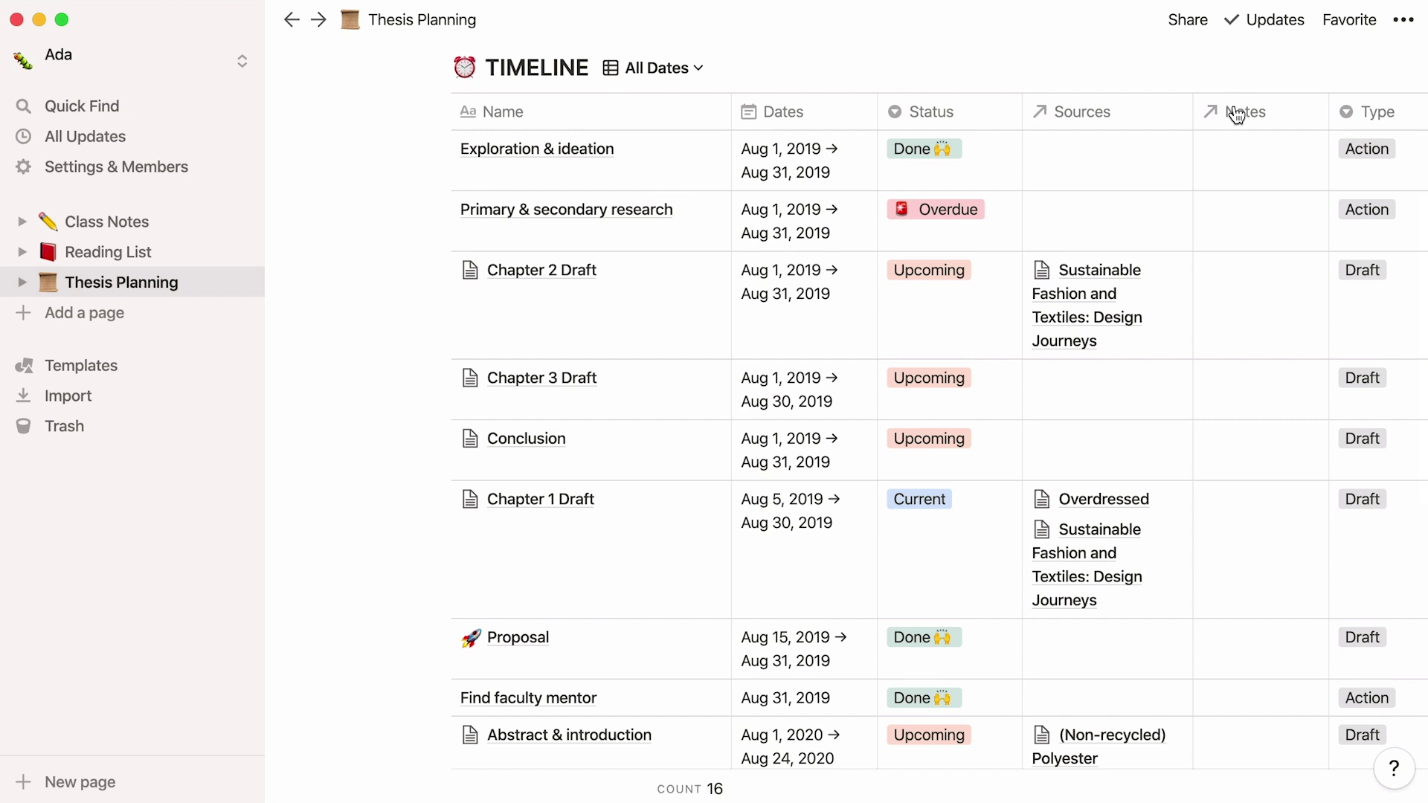
click(686, 272)
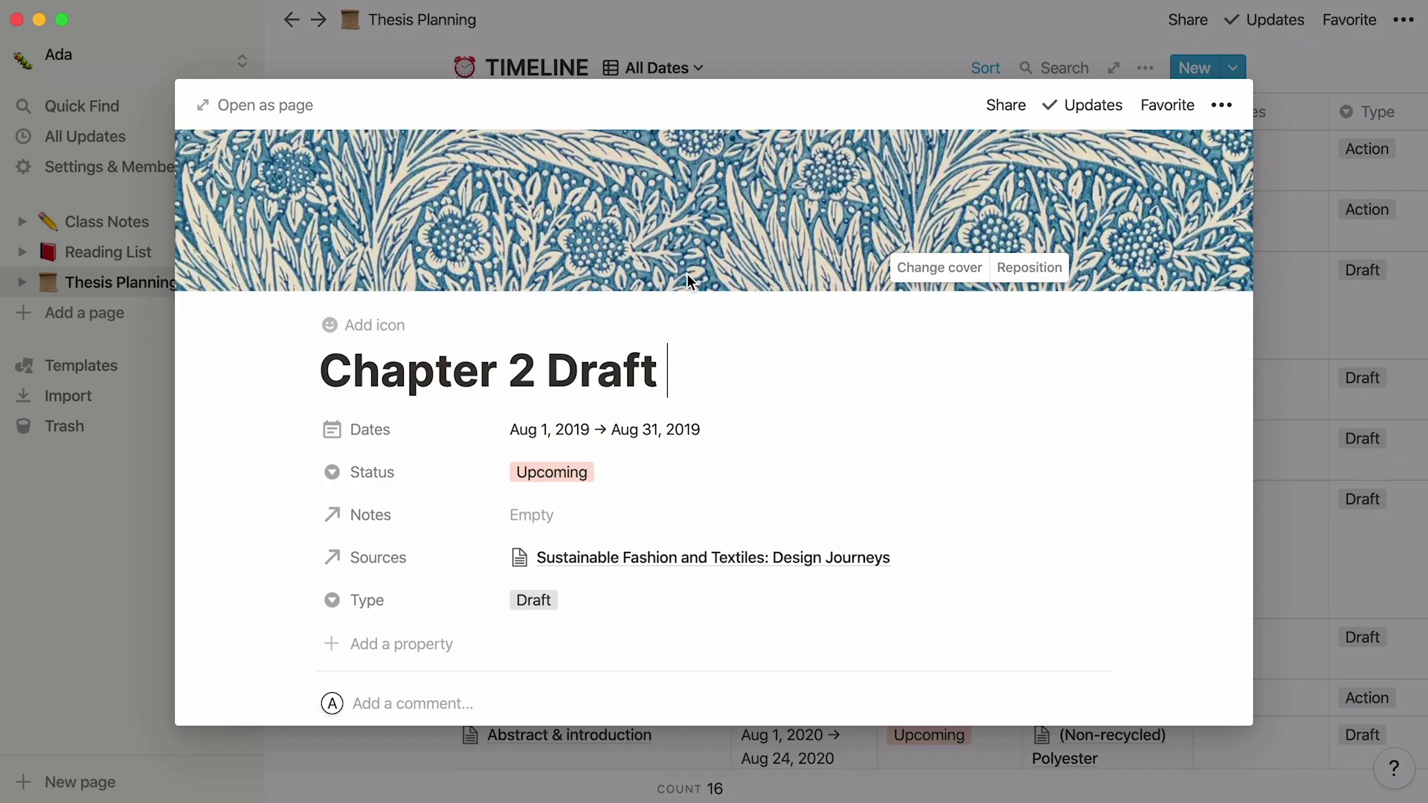
scroll(234, 501, down, 2)
scroll(230, 503, down, 15)
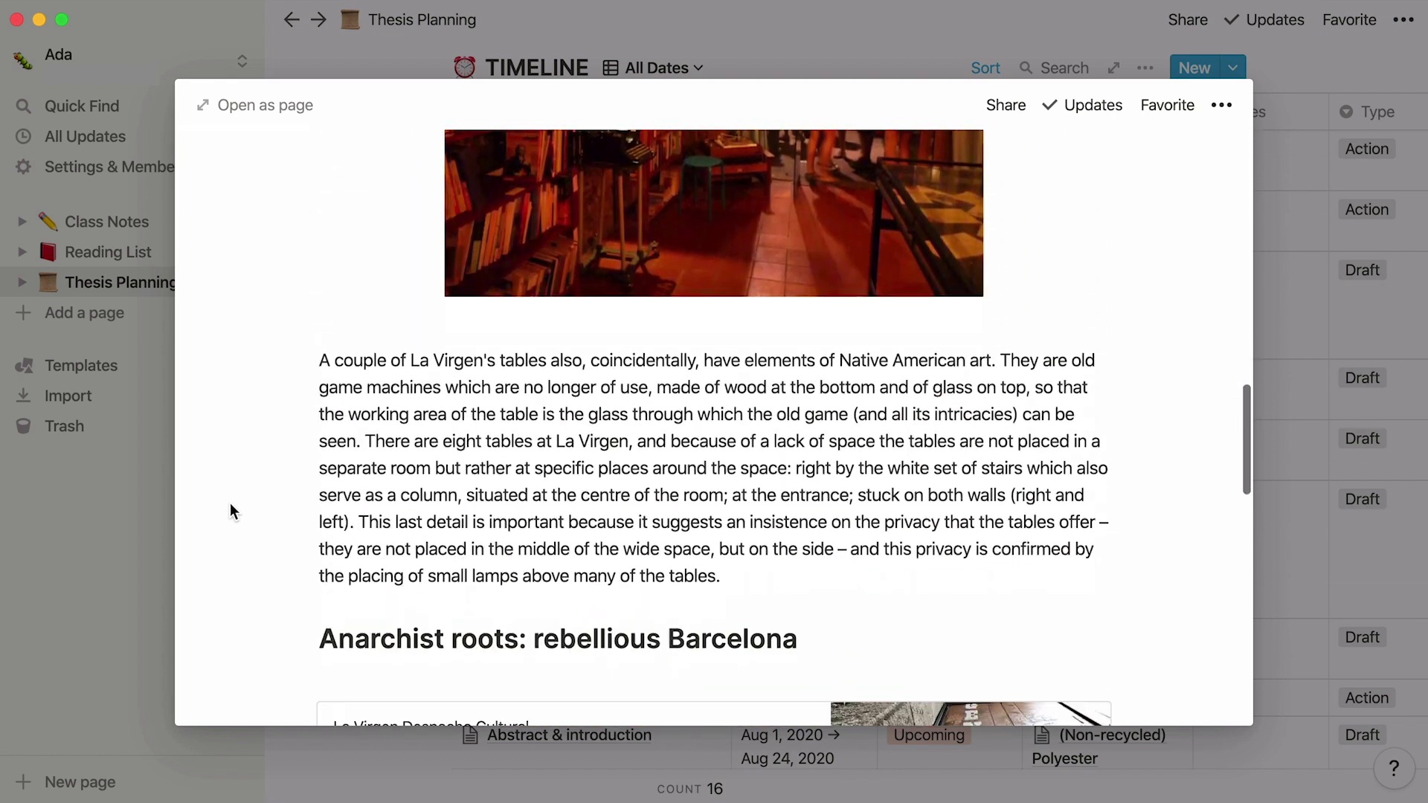
scroll(230, 503, down, 12)
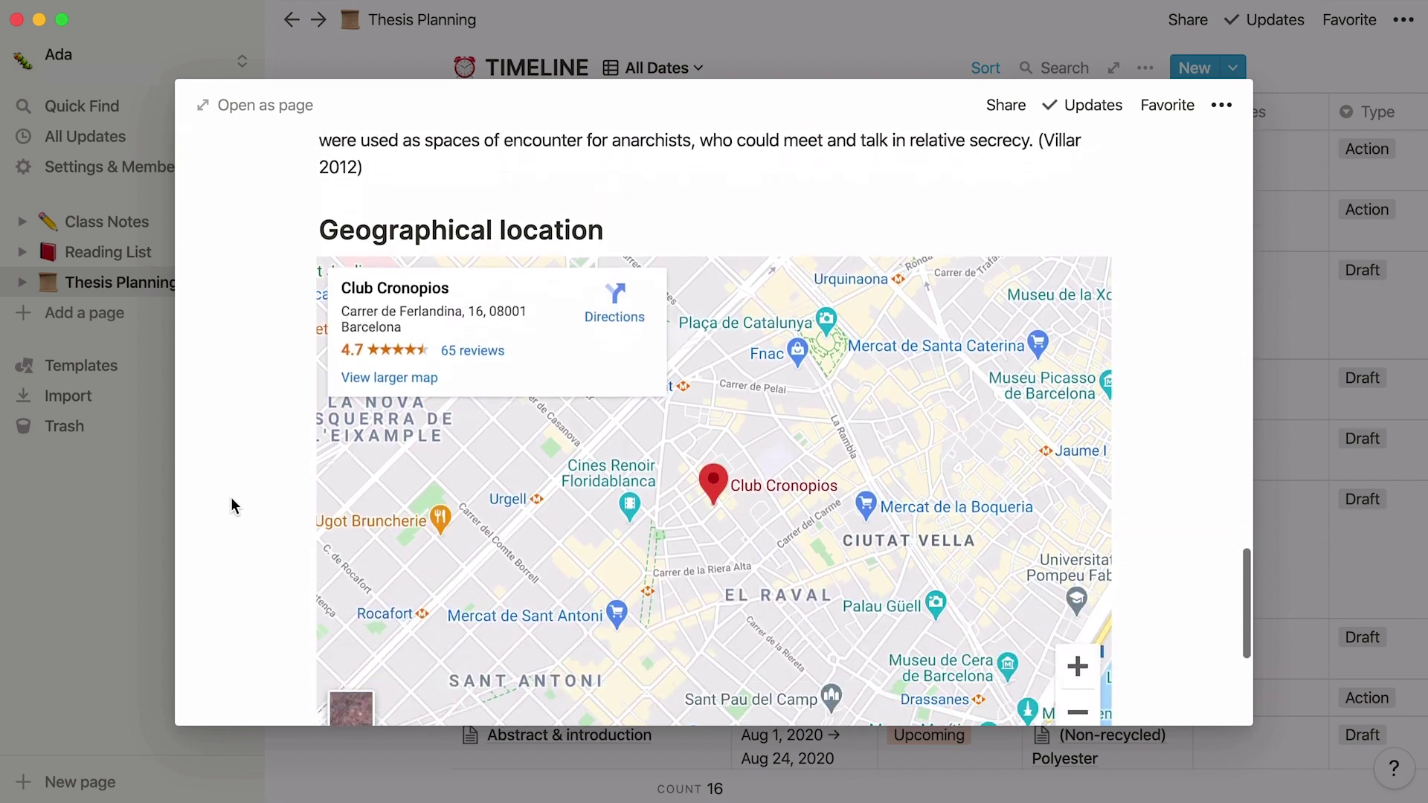
scroll(231, 497, down, 5)
click(101, 535)
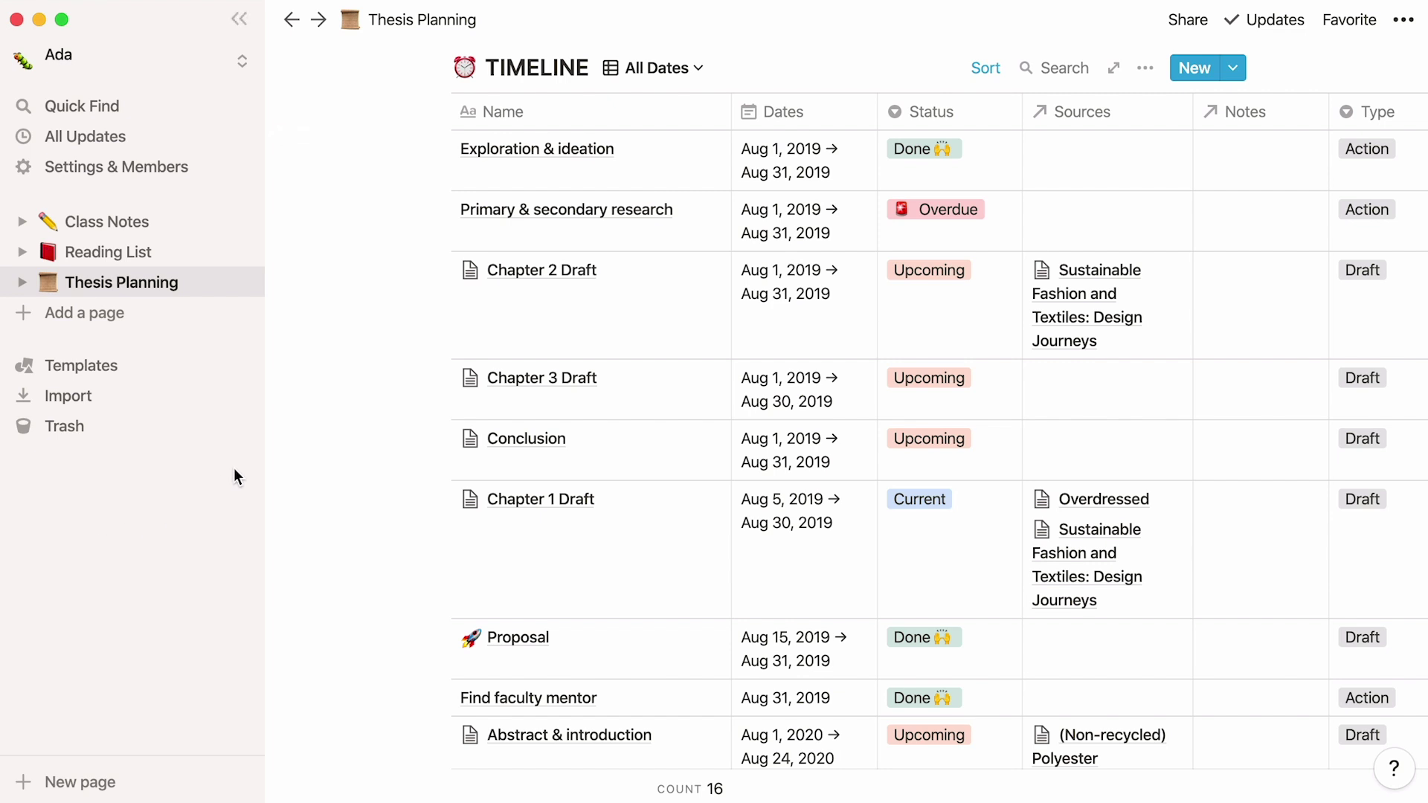
Step: Inspect the Sustainable Fashion and Textiles entry in the Sources & Notes database
scroll(315, 418, up, 5)
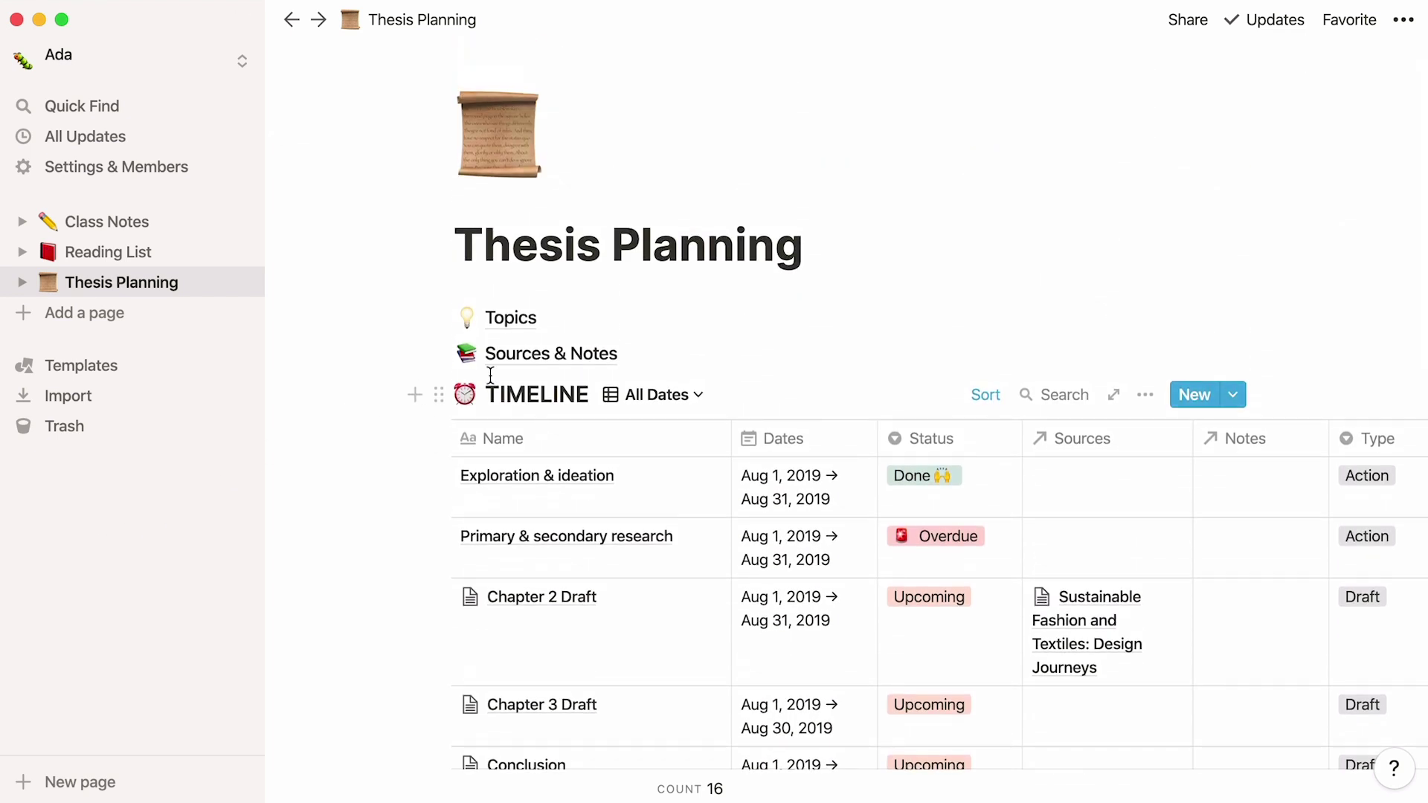
click(526, 358)
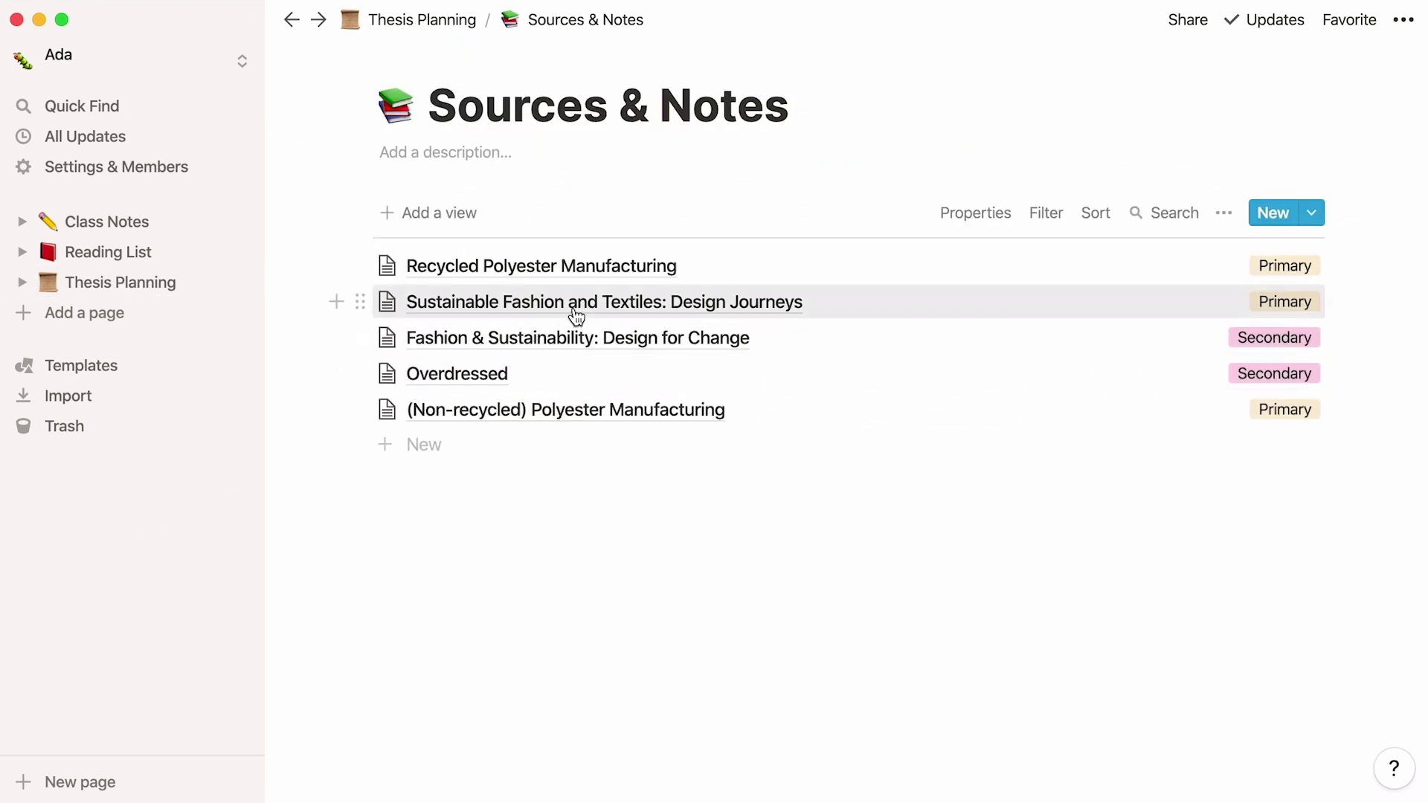
click(575, 313)
scroll(244, 554, down, 3)
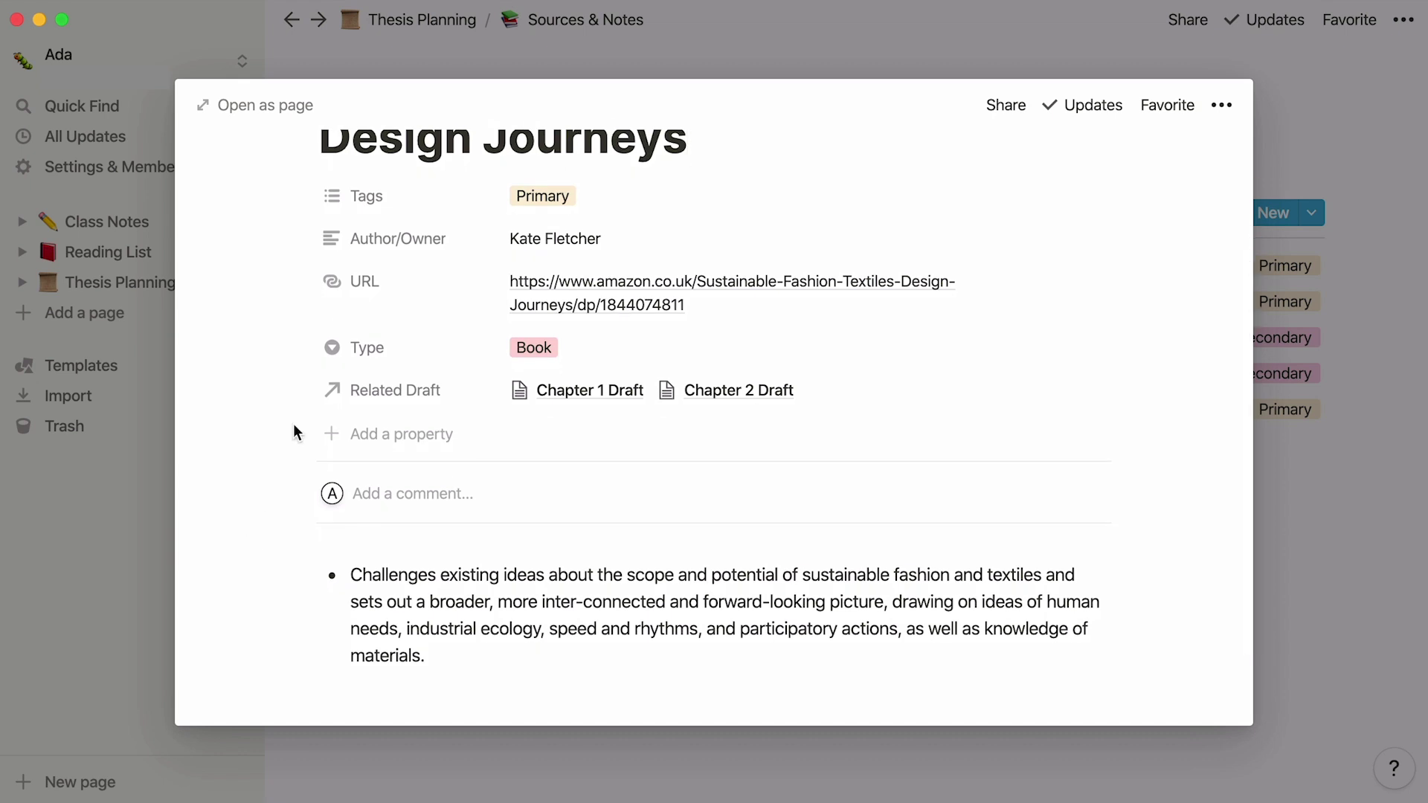
click(444, 29)
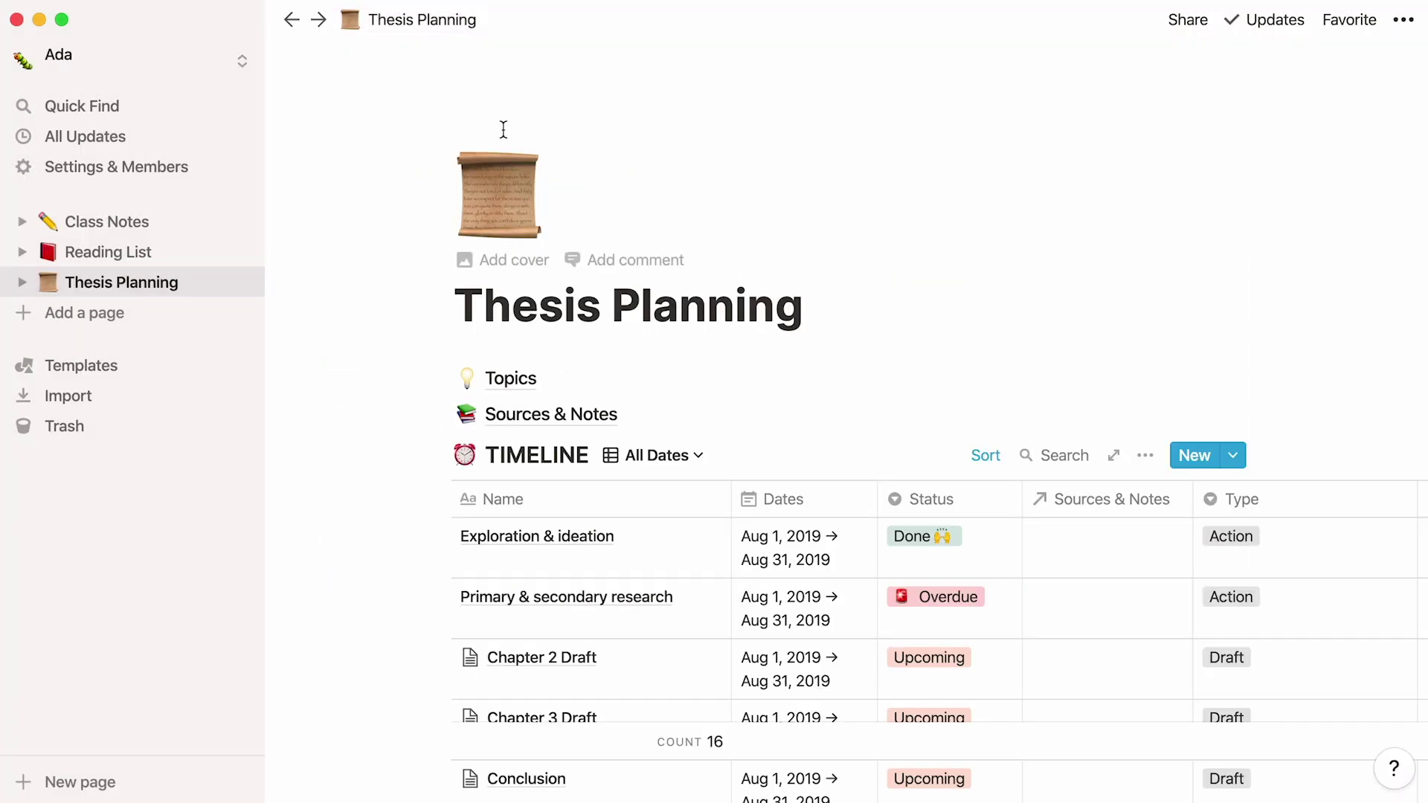
Step: Link Chapter 2 Draft to Sustainable Fashion and Textiles, Fashion & Sustainability, and Polyester Manufacturing
click(691, 658)
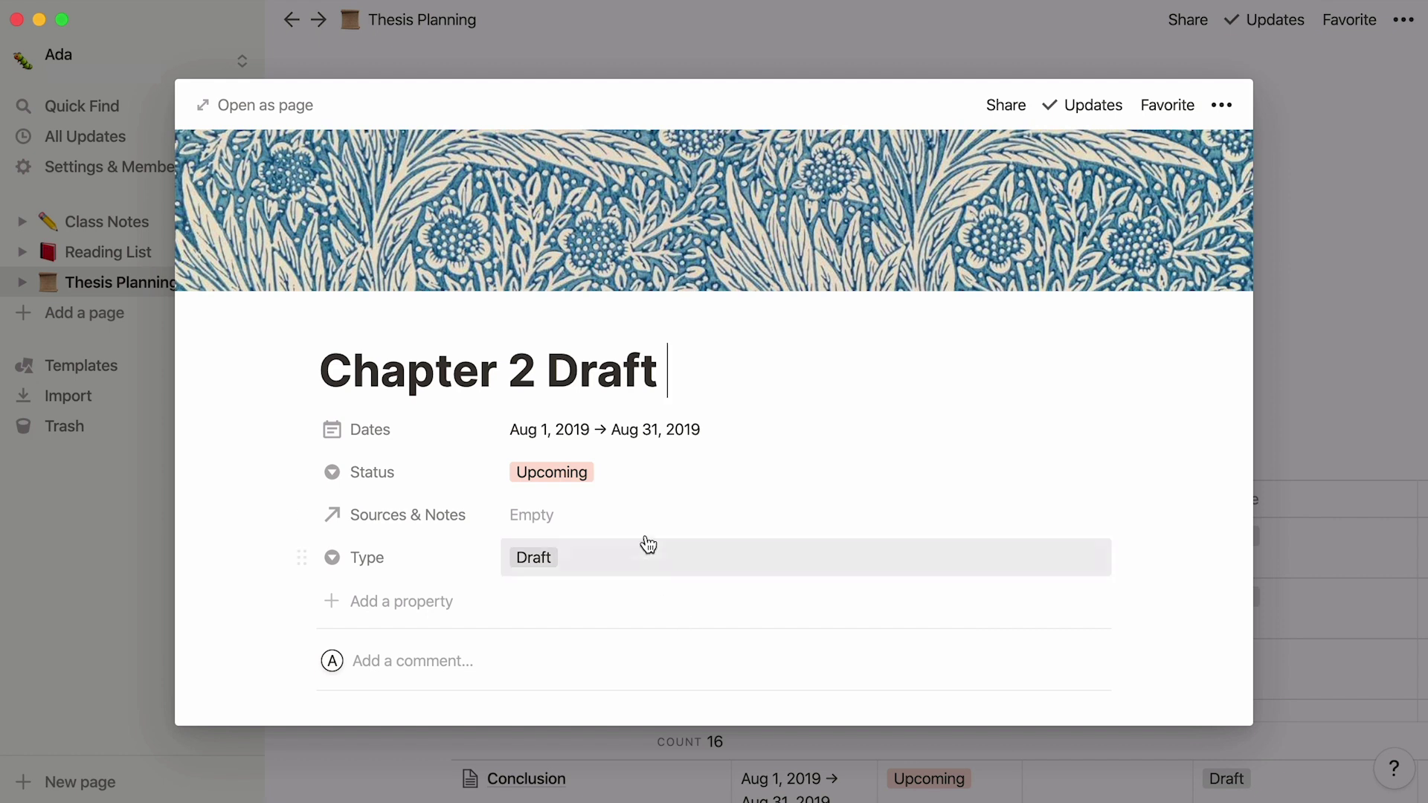
click(634, 515)
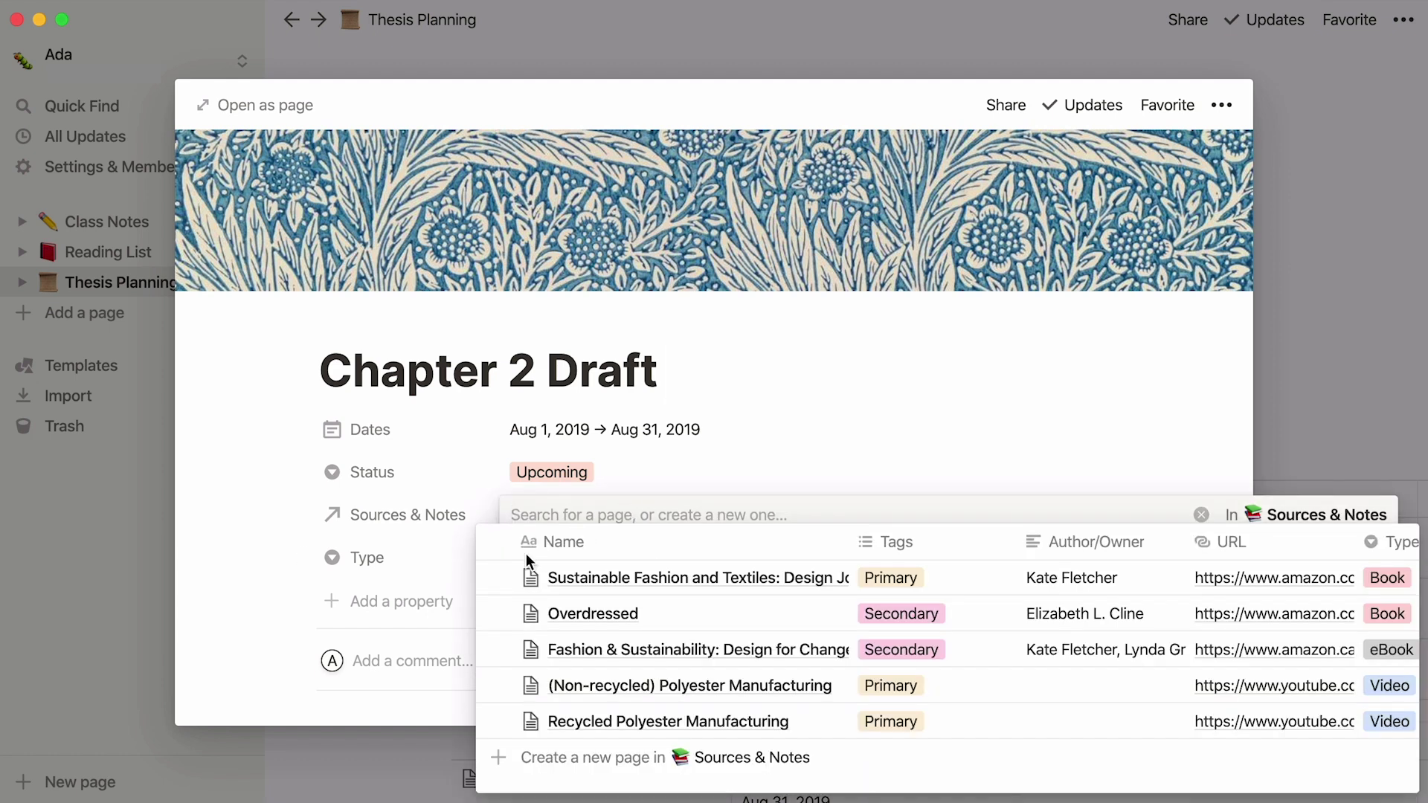
click(498, 578)
click(499, 649)
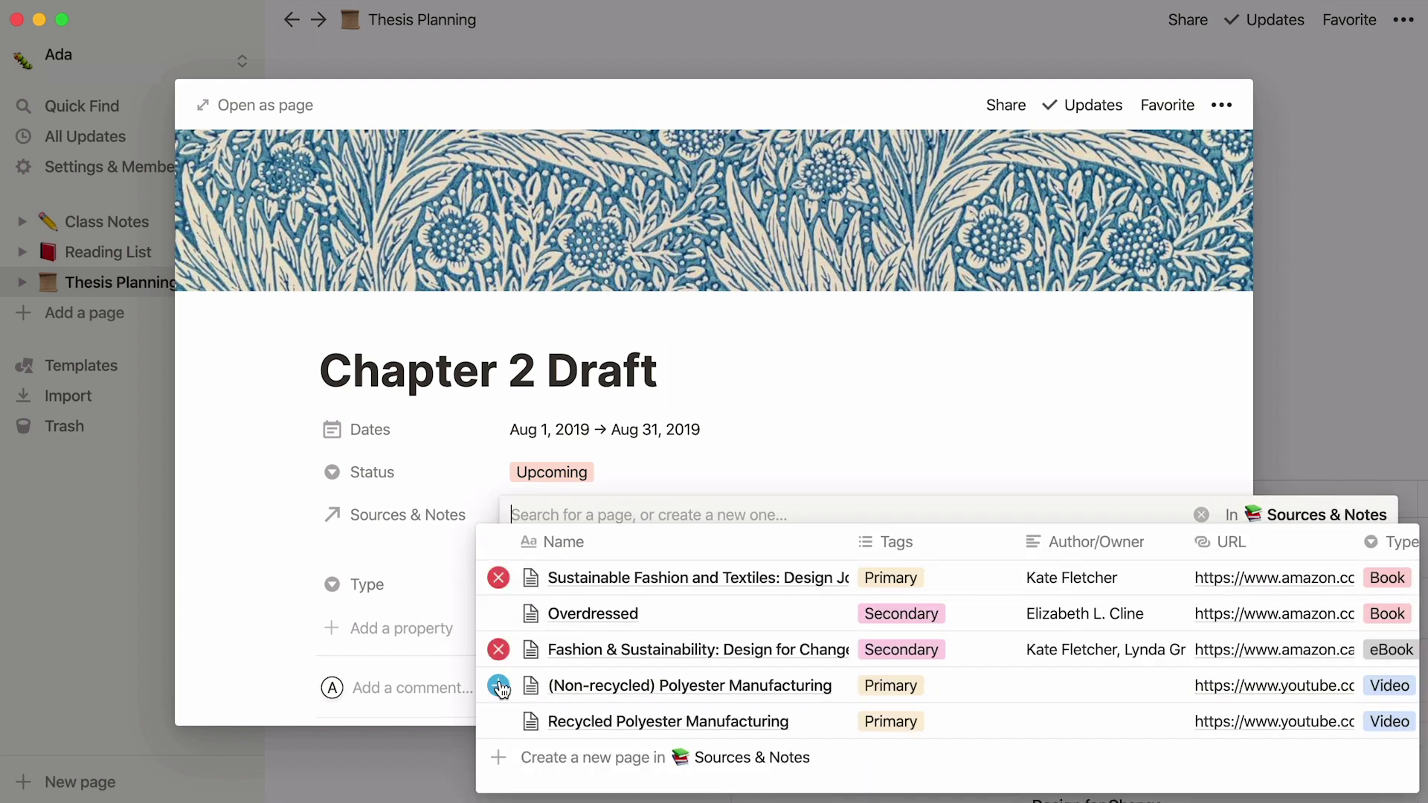
click(498, 684)
click(114, 364)
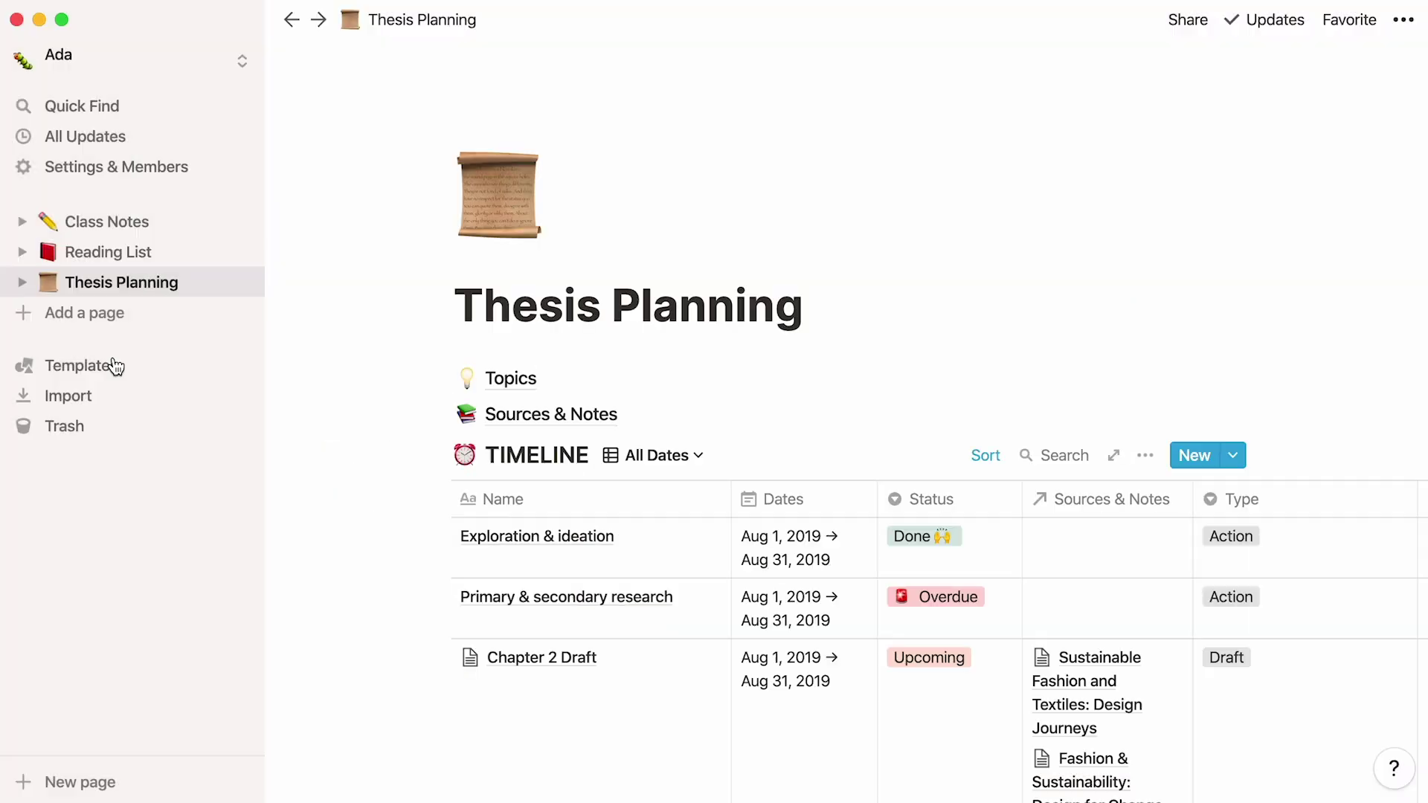
click(113, 364)
Step: Create a Job Applications page from its template
click(1075, 269)
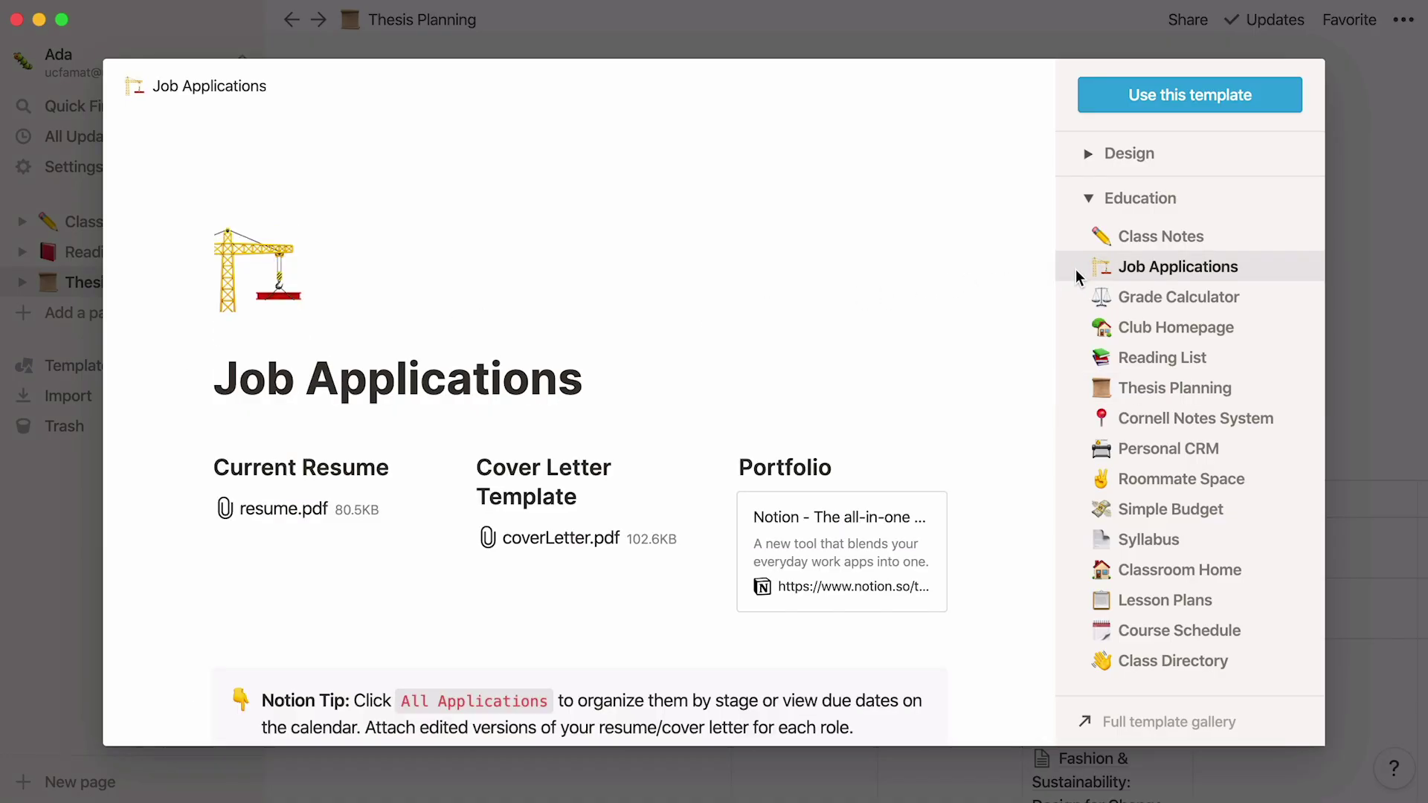
click(1264, 112)
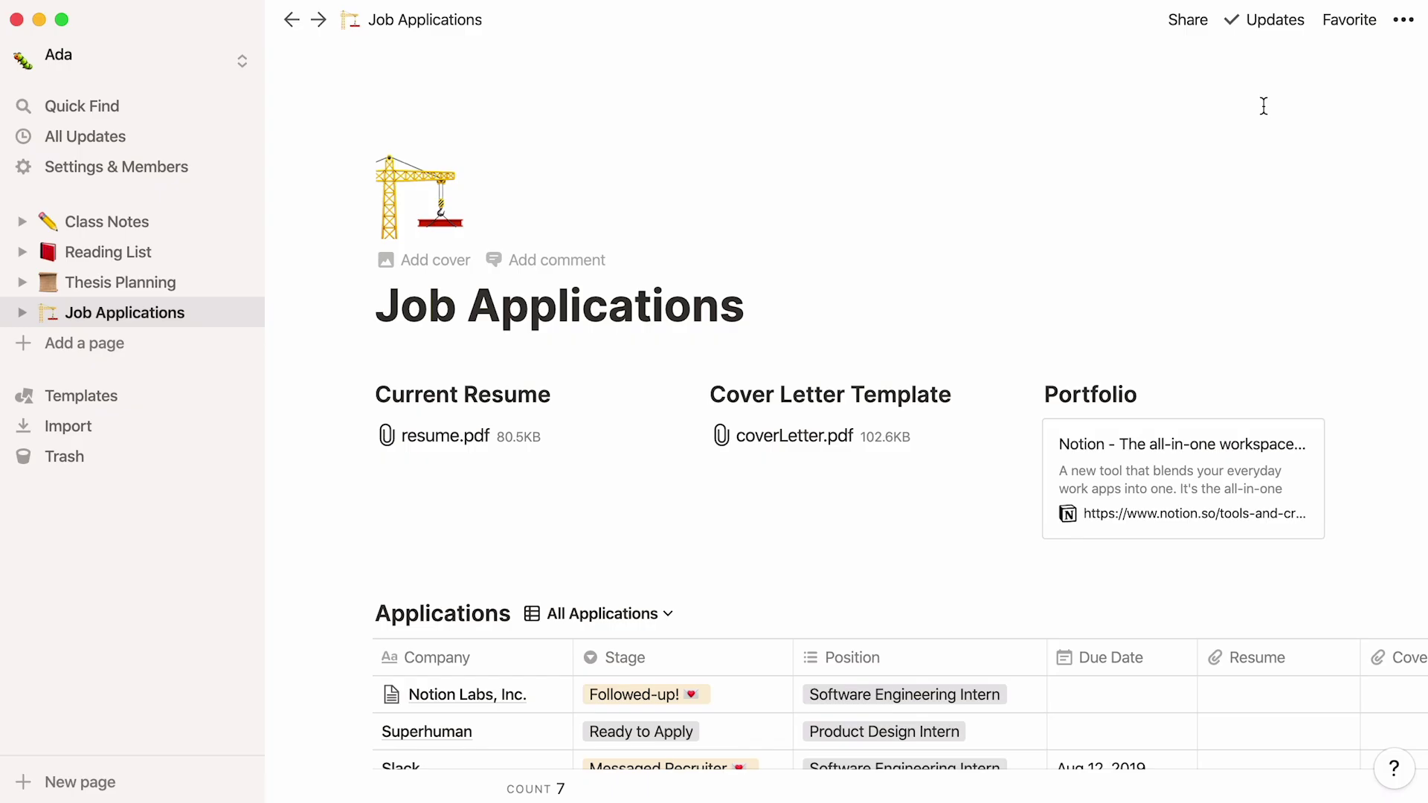
scroll(1263, 106, down, 5)
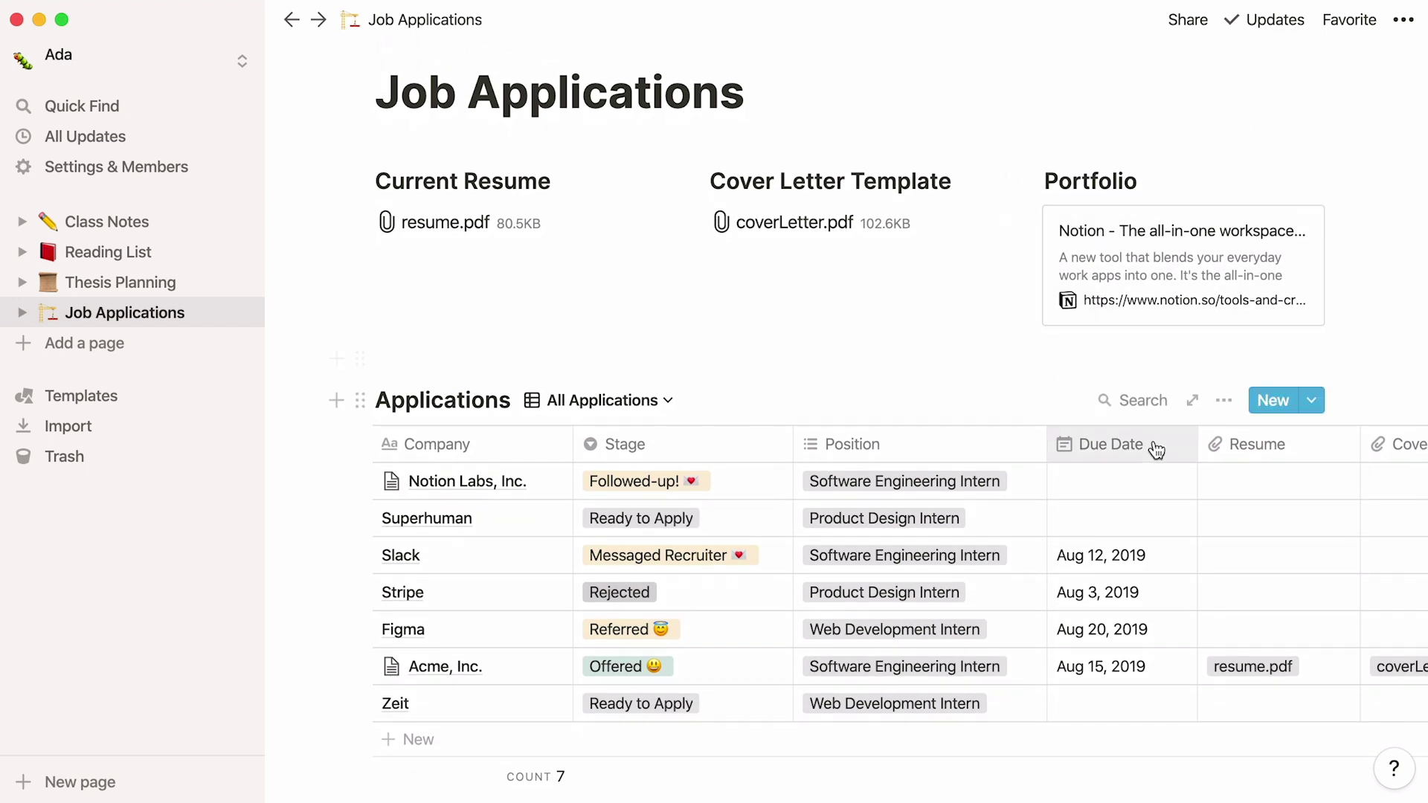
Step: Review the full seven-row Applications table and open 'Working draft of resume'
scroll(1145, 479, right, 1)
scroll(1145, 473, right, 10)
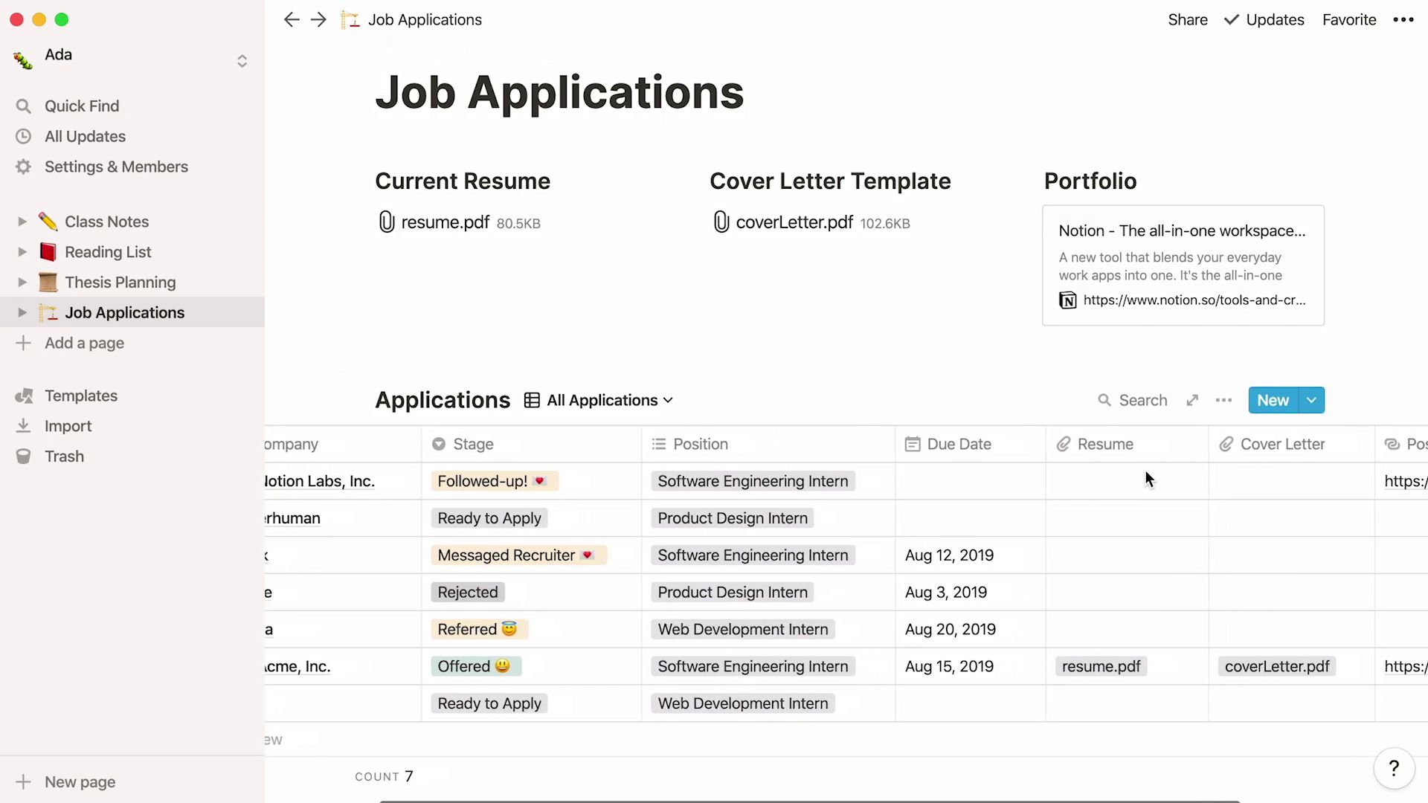
scroll(1145, 476, right, 2)
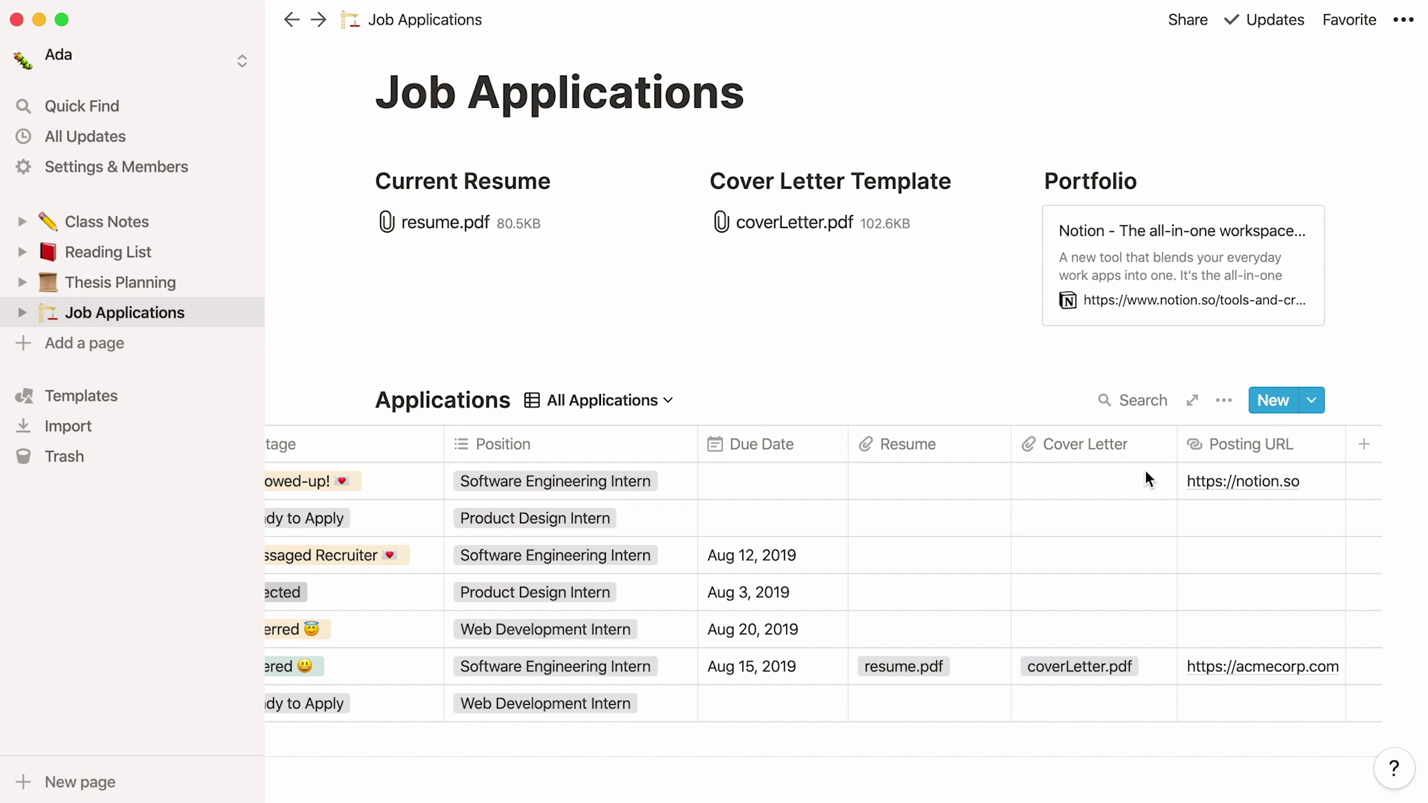
scroll(1145, 471, down, 5)
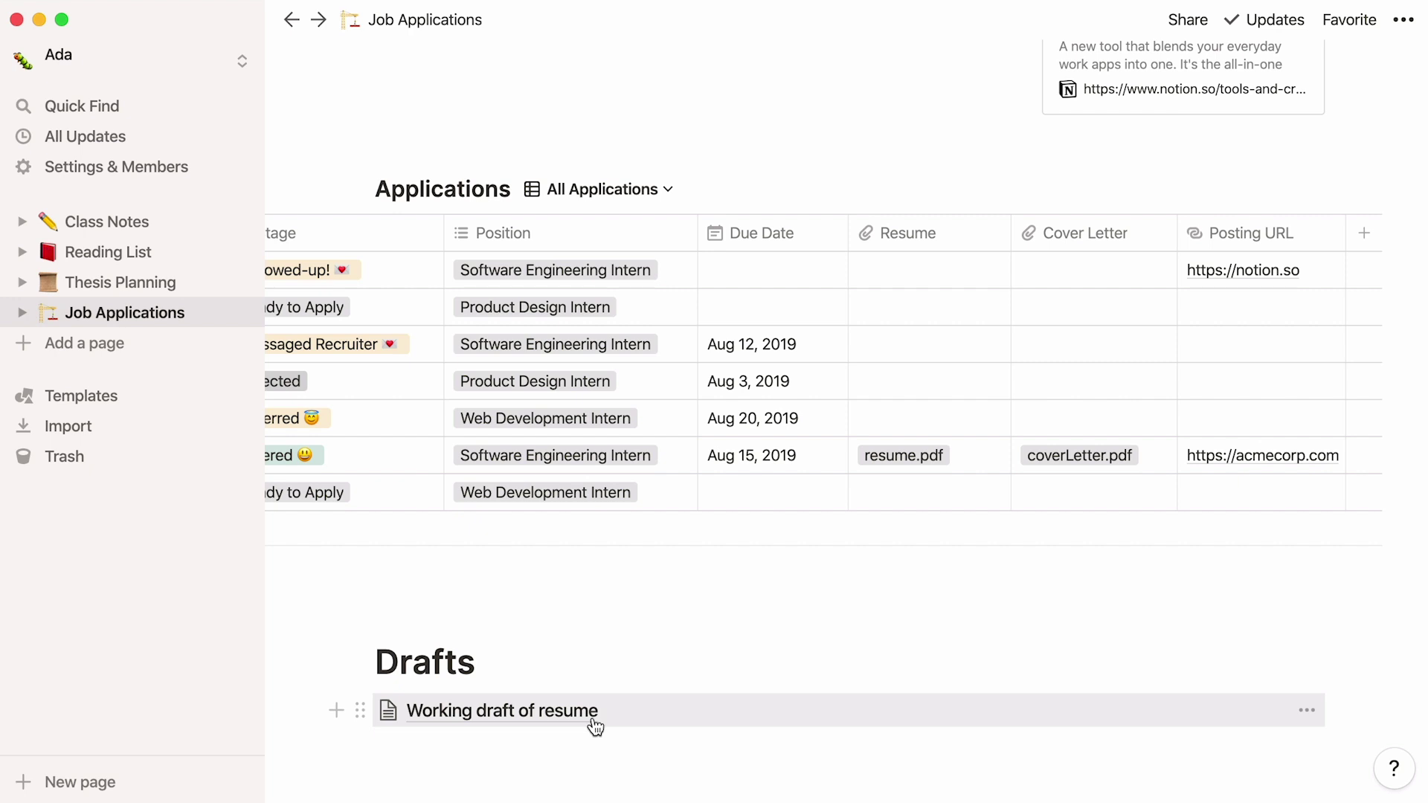
click(593, 716)
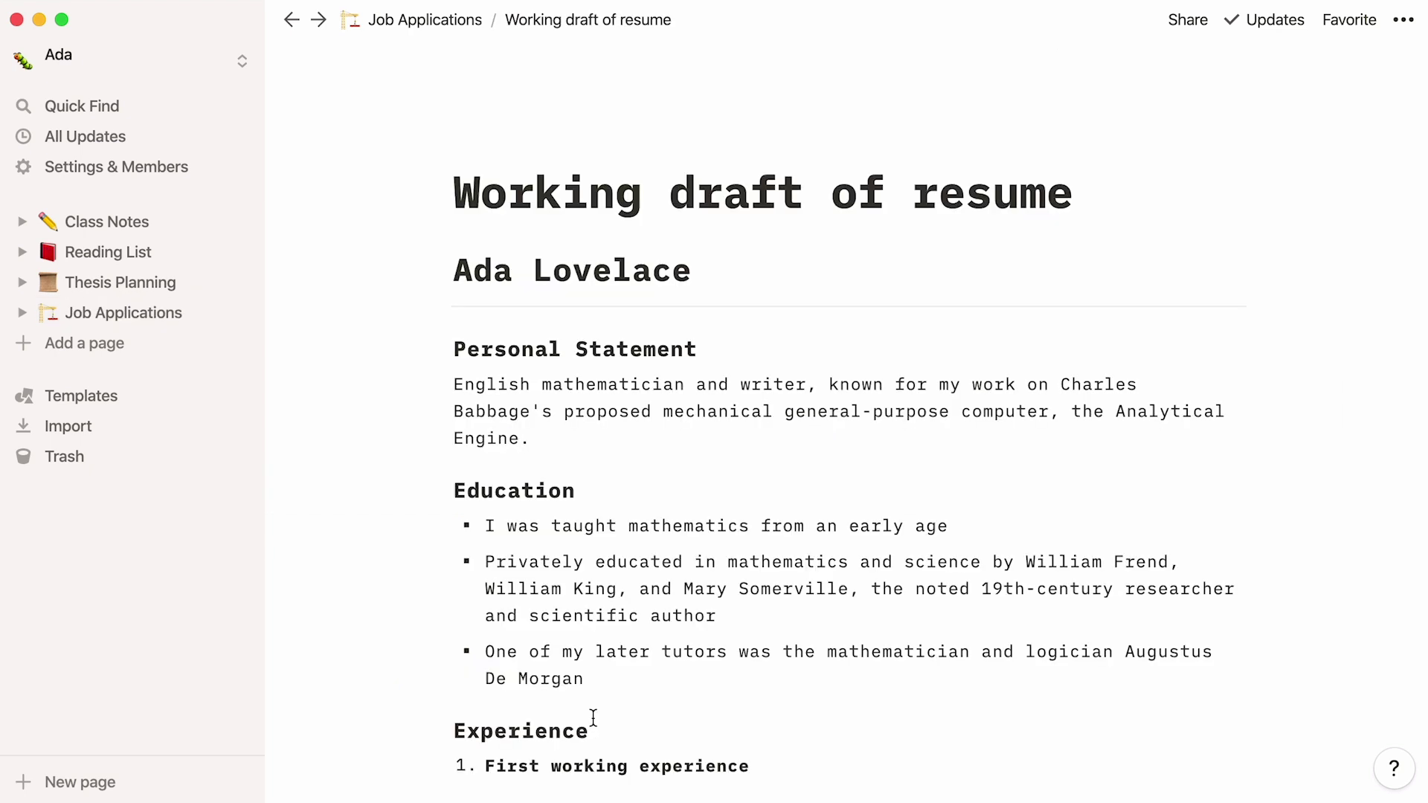
Step: Create a Personal CRM page from the template gallery
click(194, 396)
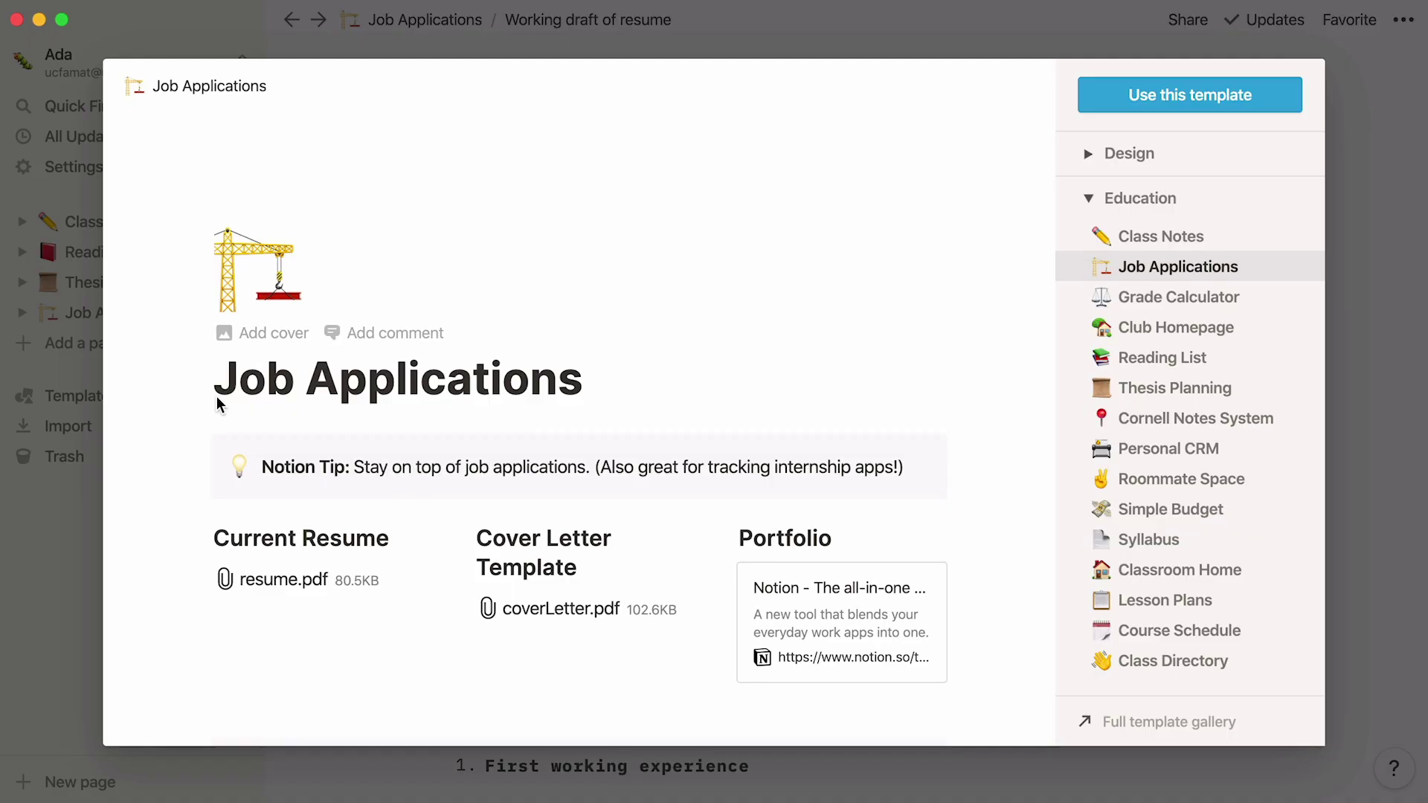
click(1063, 452)
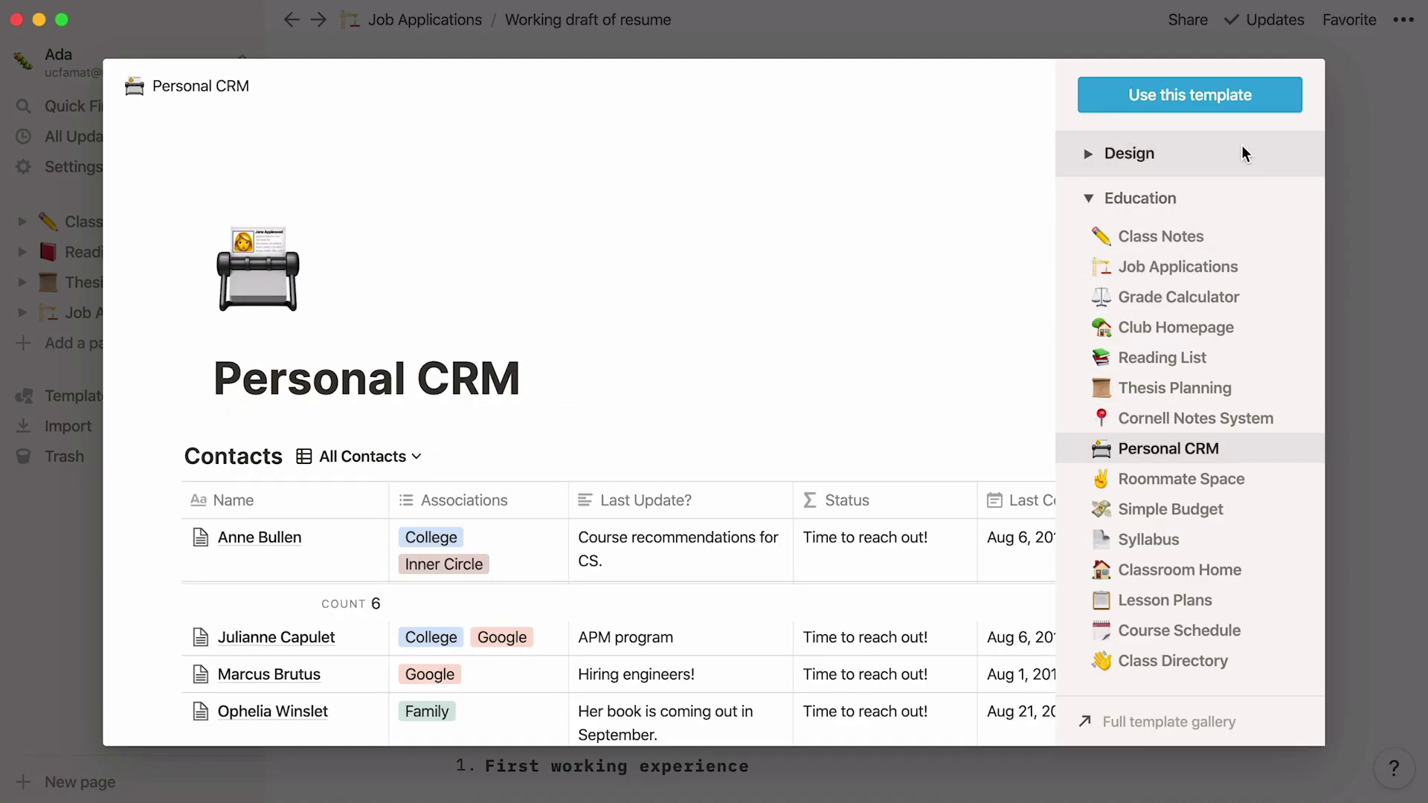
click(1269, 107)
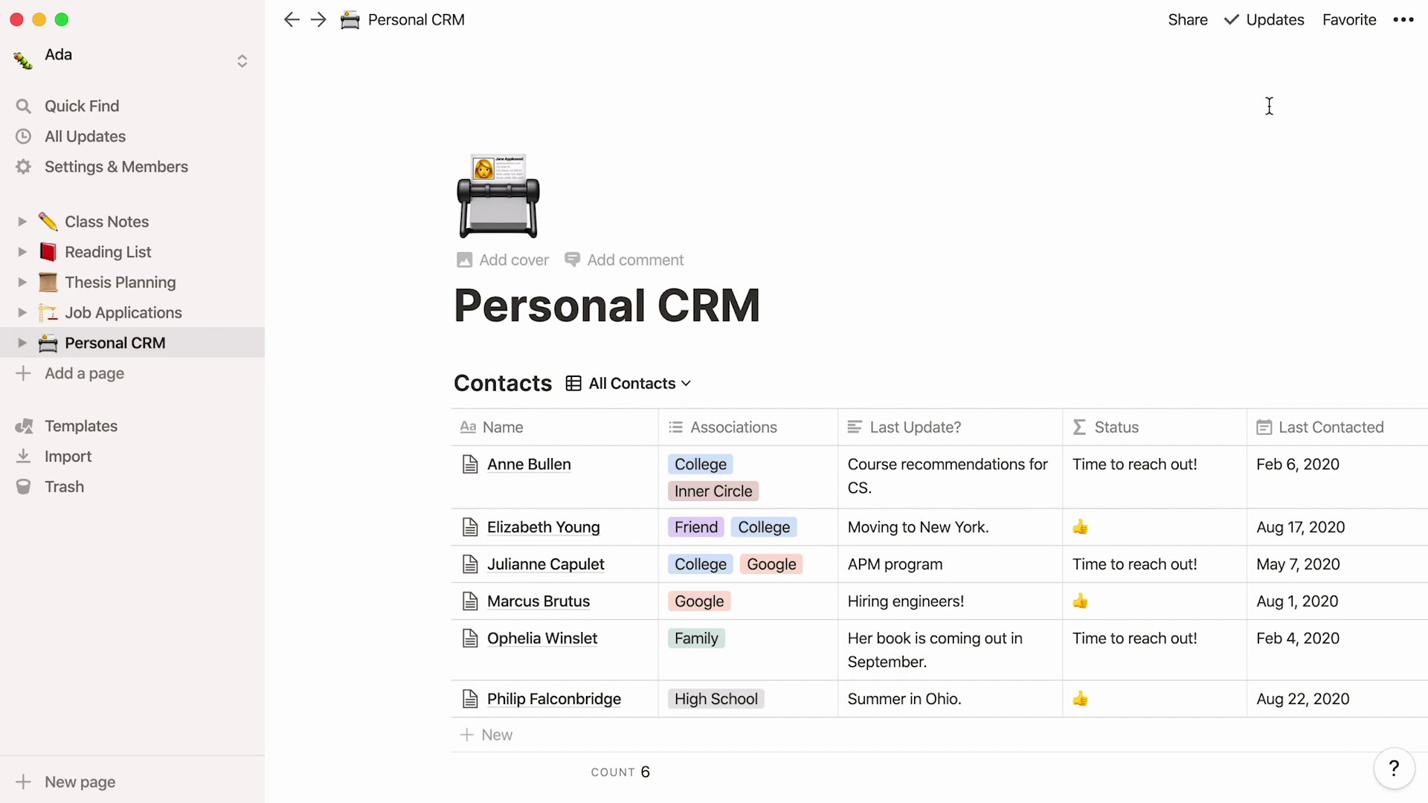
scroll(1268, 106, down, 5)
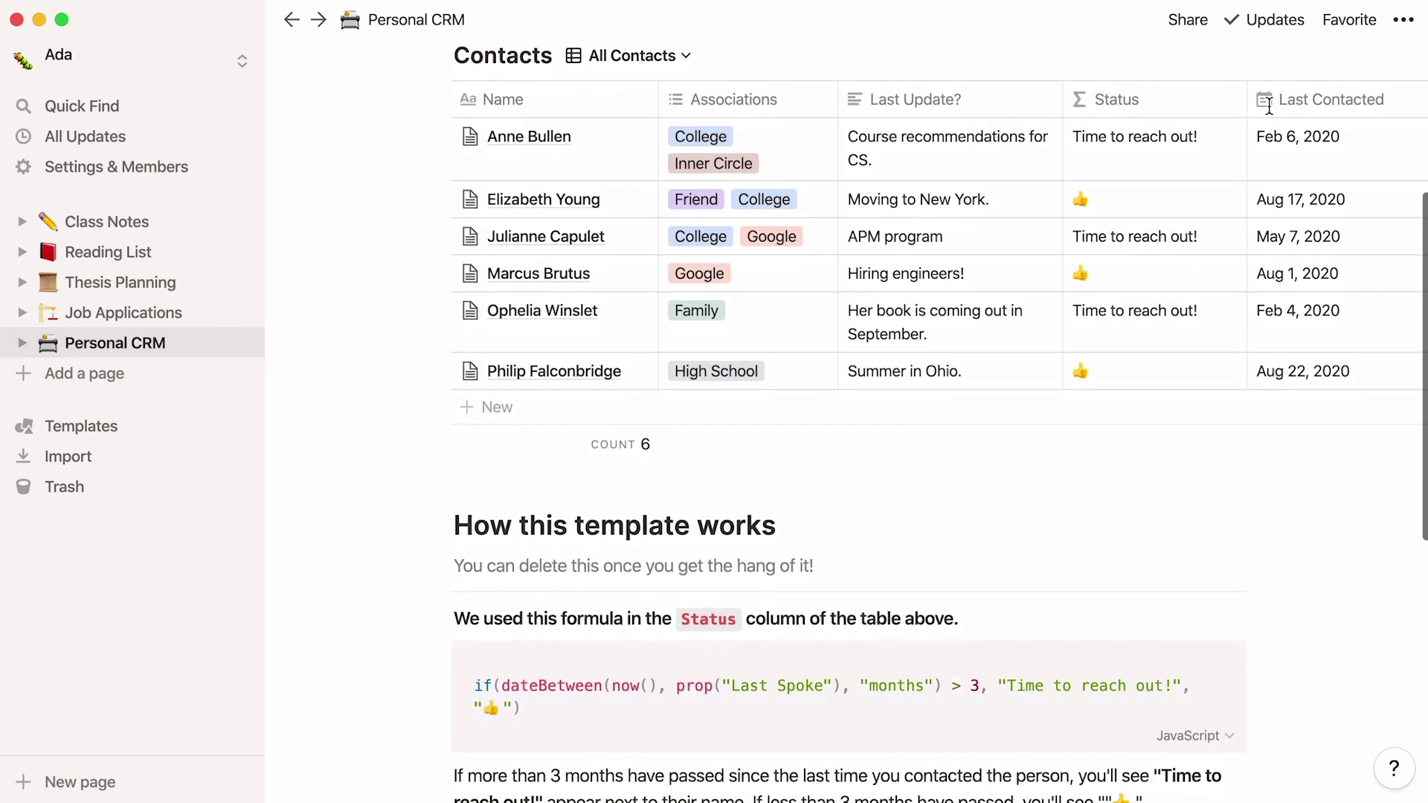
scroll(1269, 107, down, 1)
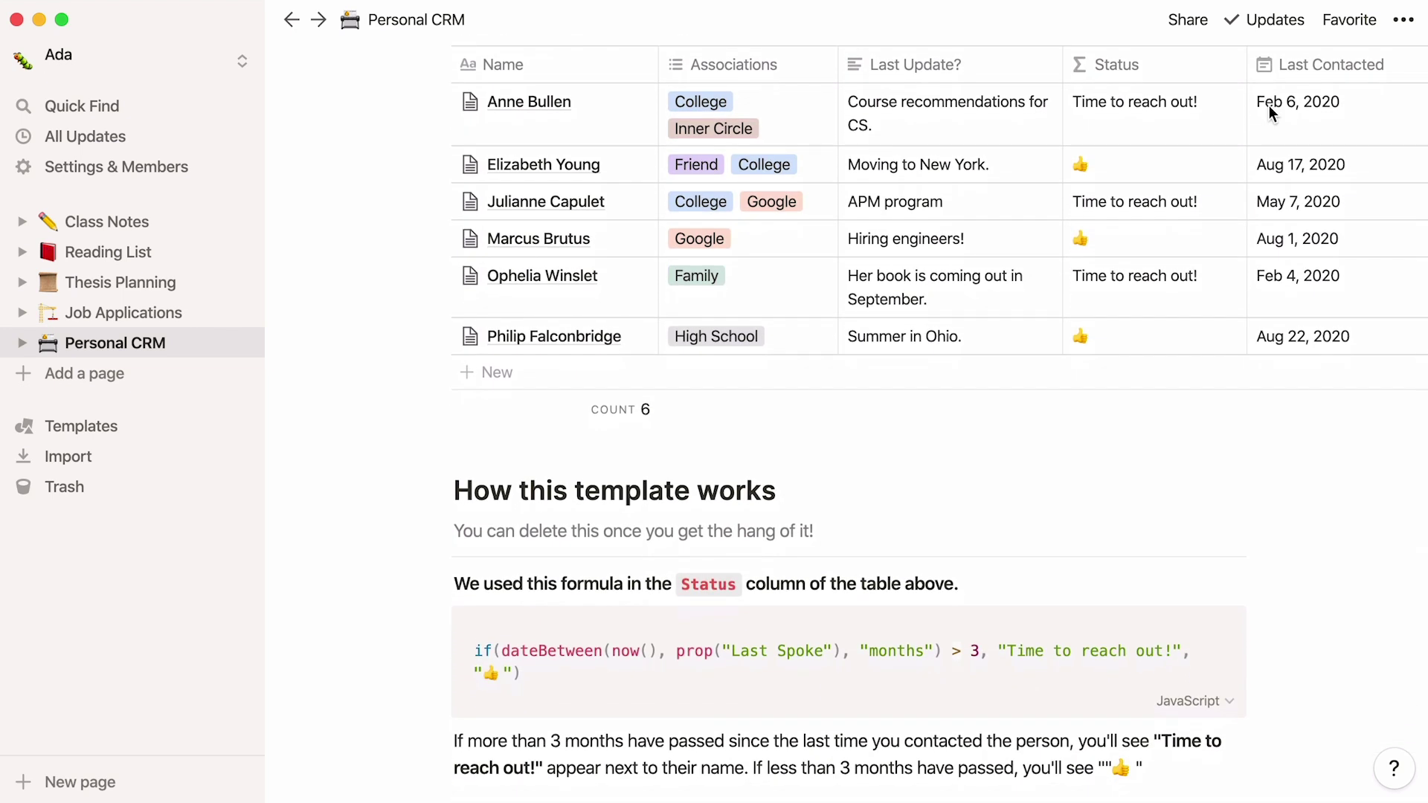
Step: Inspect the Contacts table's Status formula column, then reopen the template gallery
click(1222, 71)
click(1227, 74)
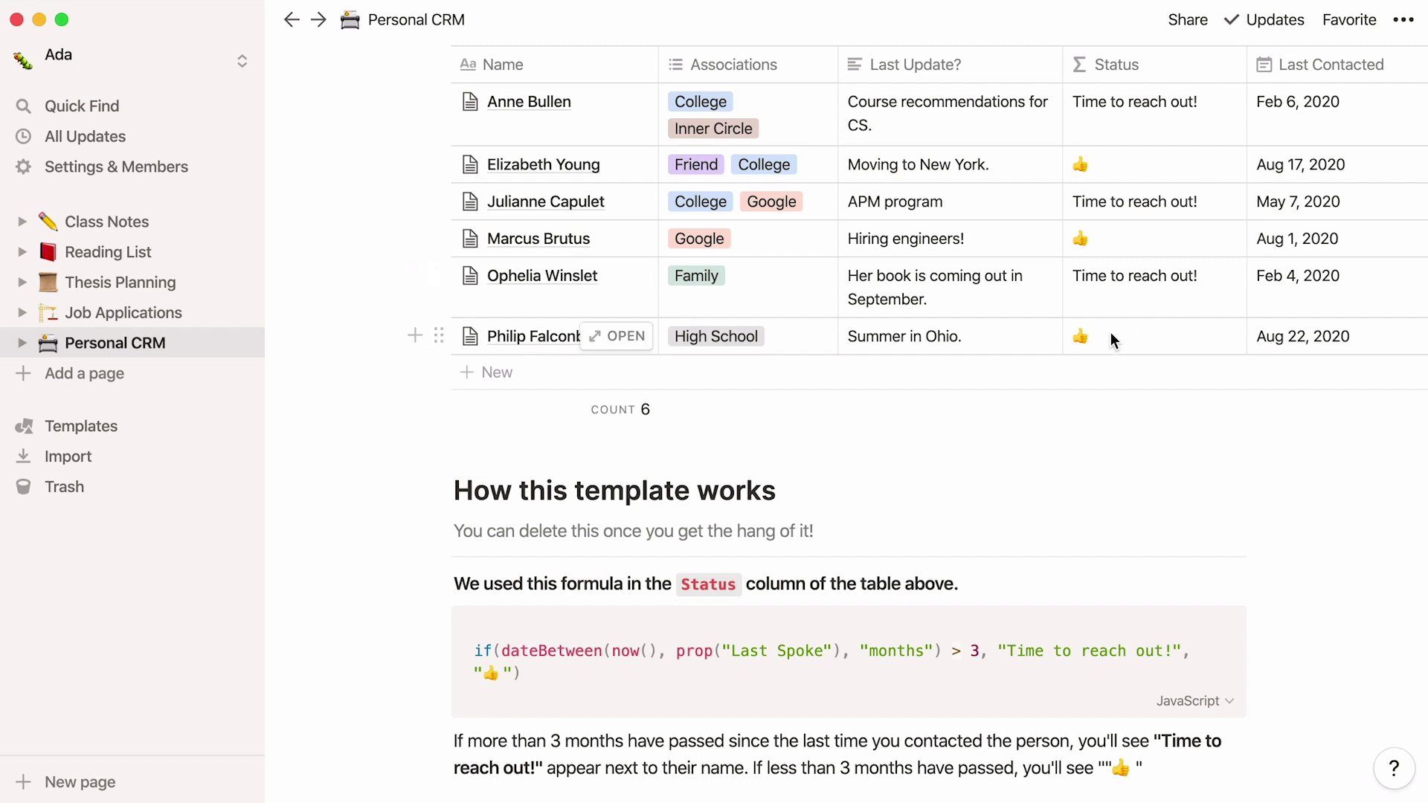
scroll(1111, 339, up, 5)
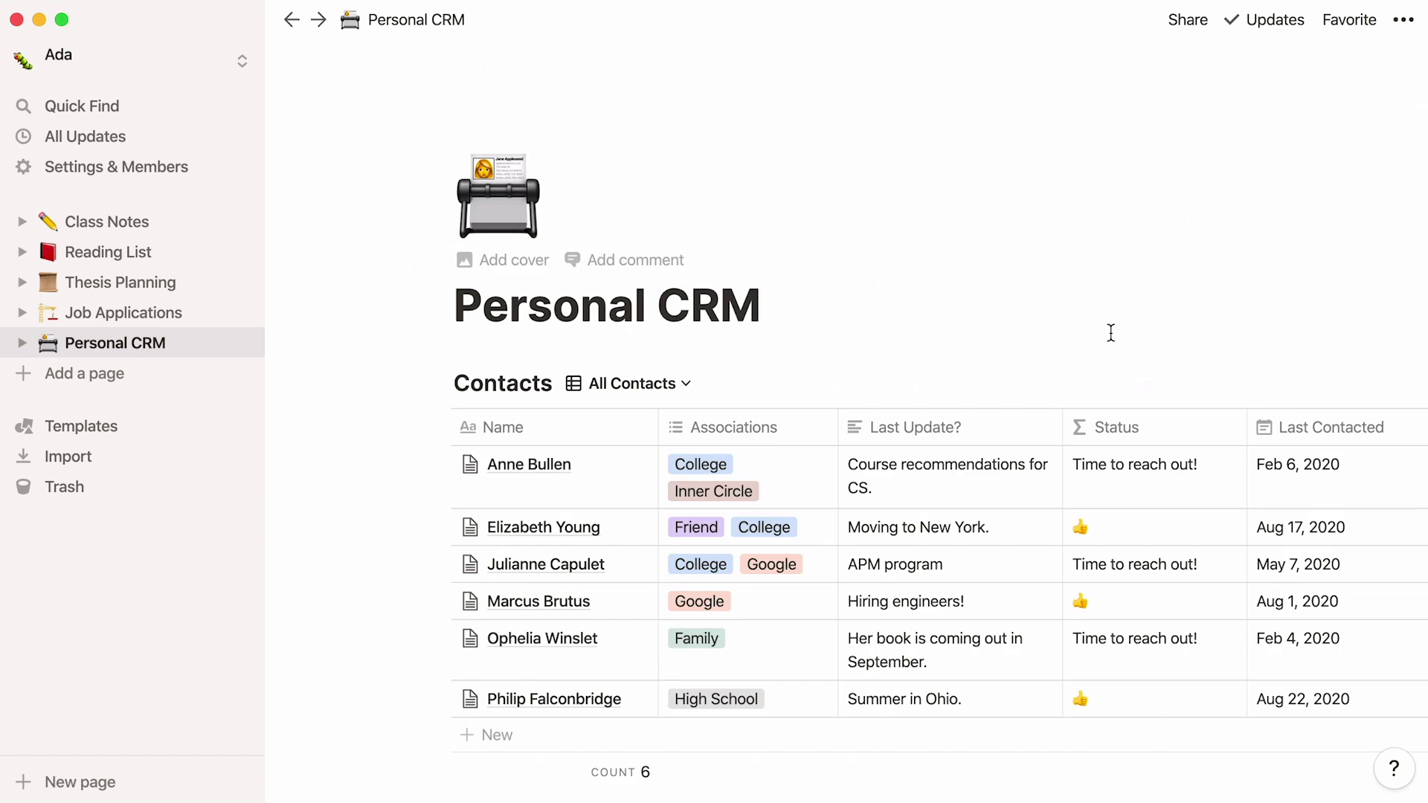
click(166, 427)
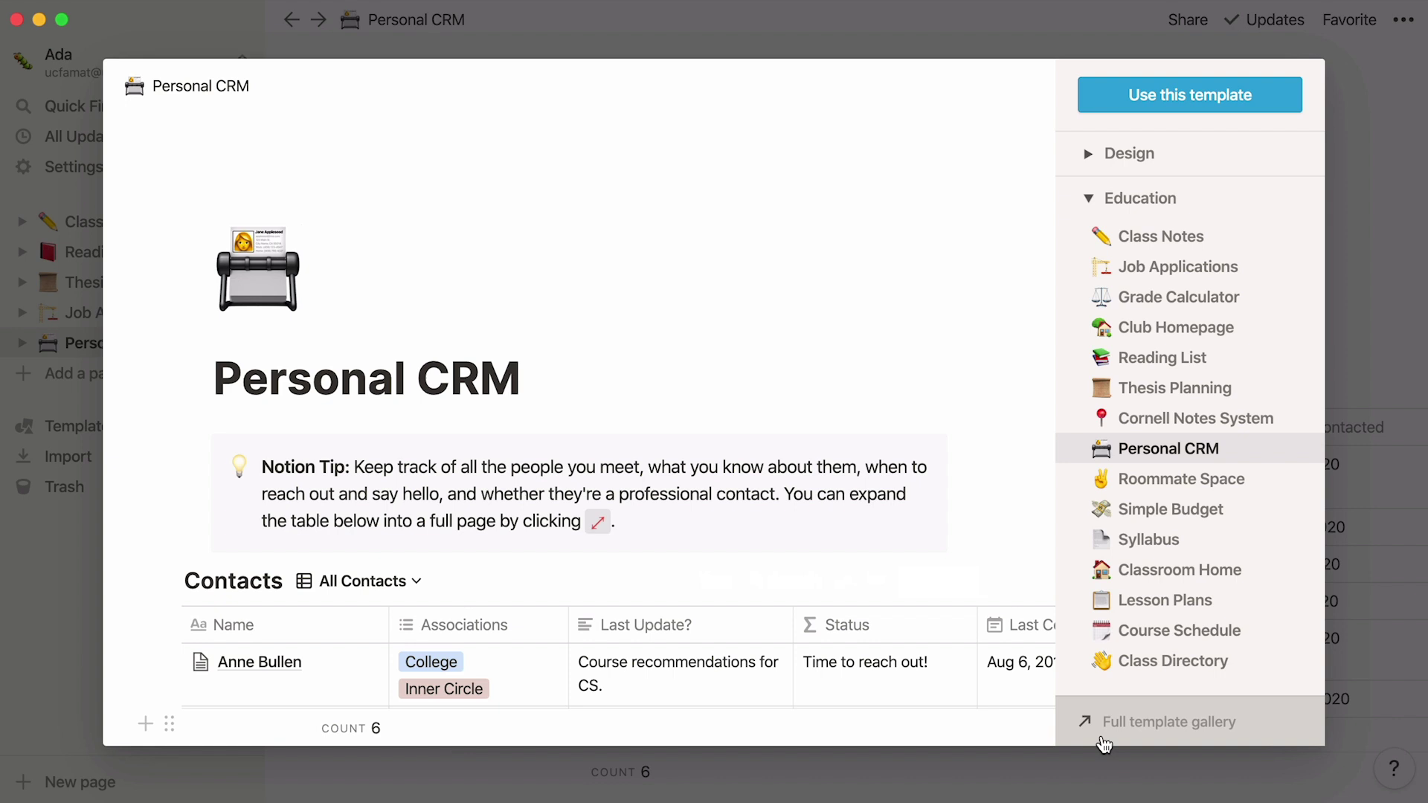
Step: Close the template gallery and browse the Job Applications, Reading List and Class Notes pages
click(51, 630)
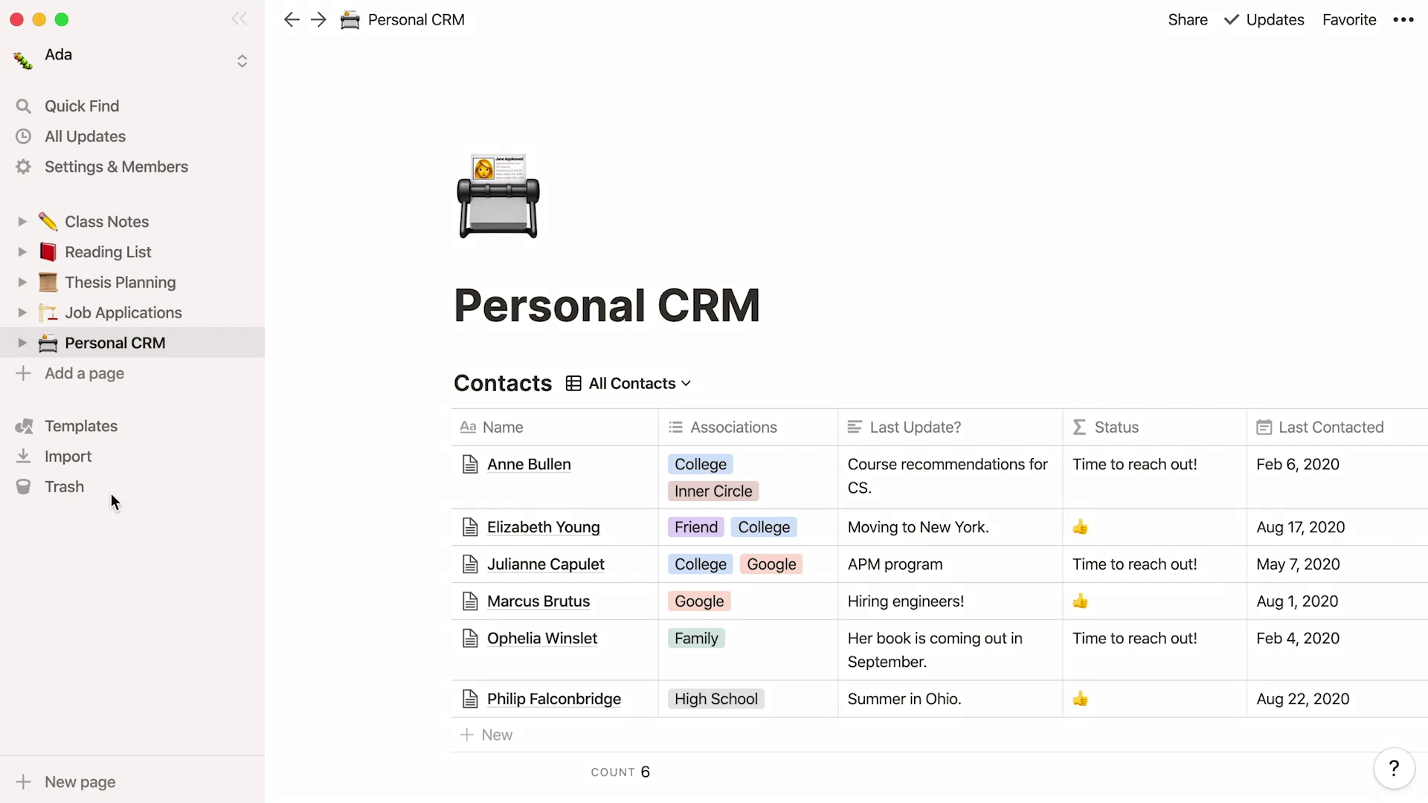
click(187, 313)
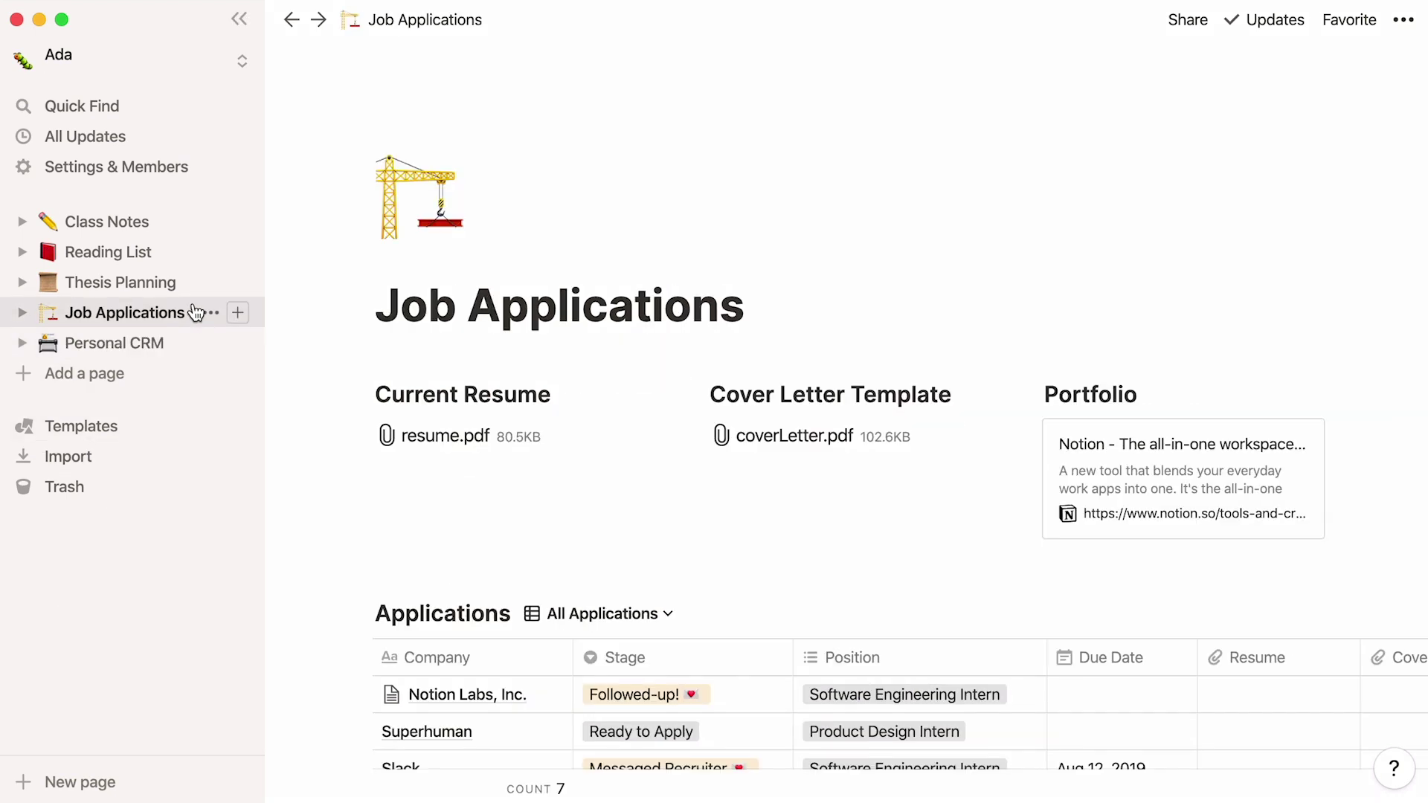
click(186, 275)
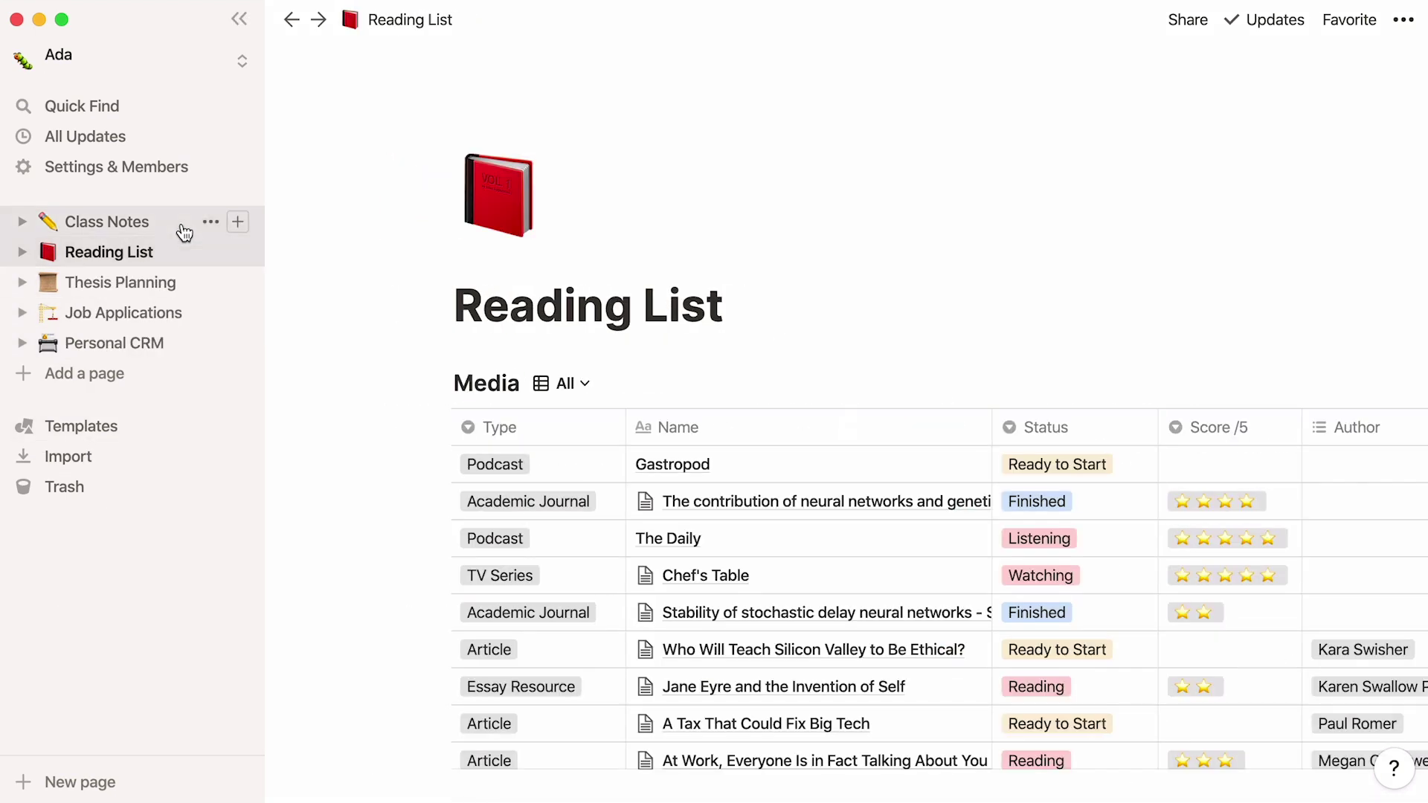
click(185, 230)
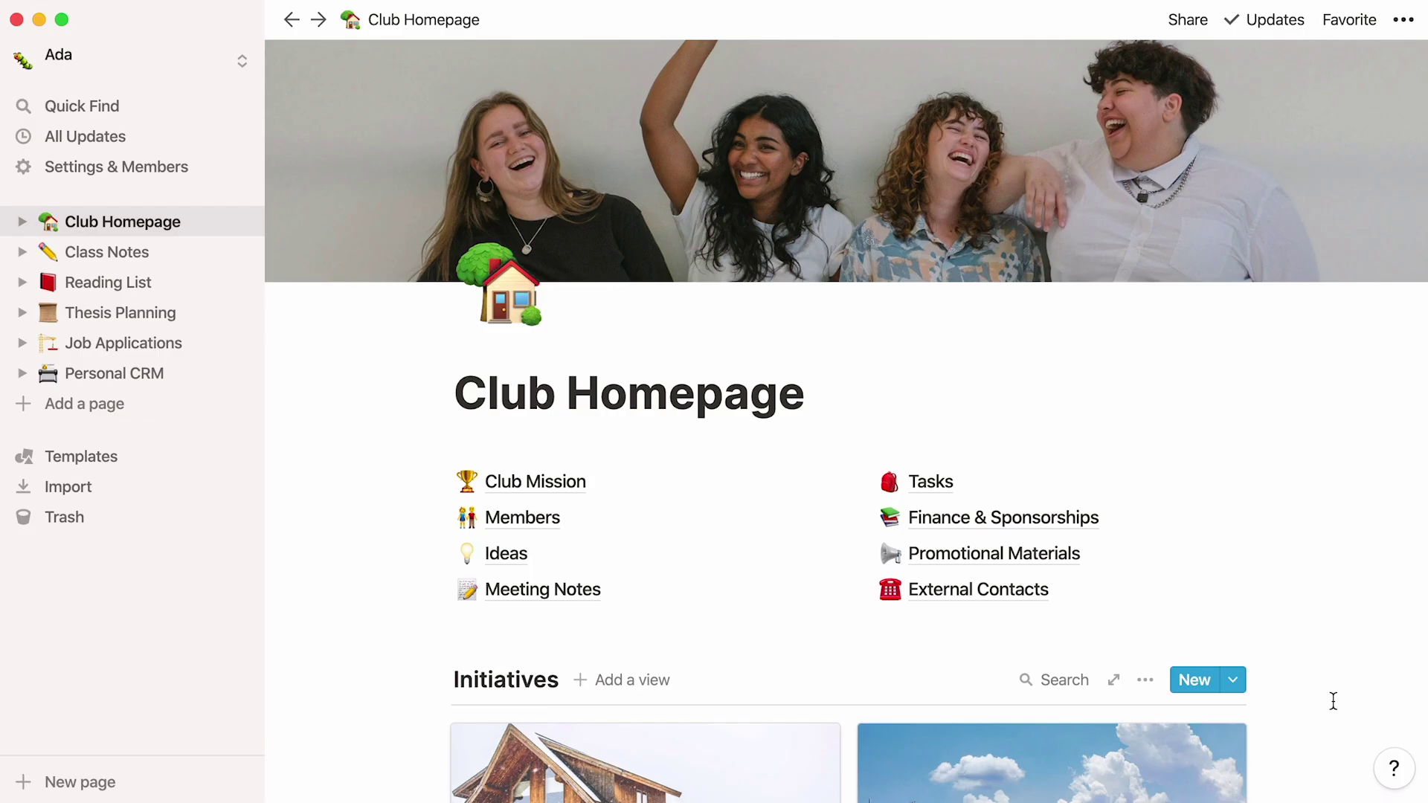
Step: Look over the Club Homepage and bring up its Share options
scroll(1333, 701, down, 7)
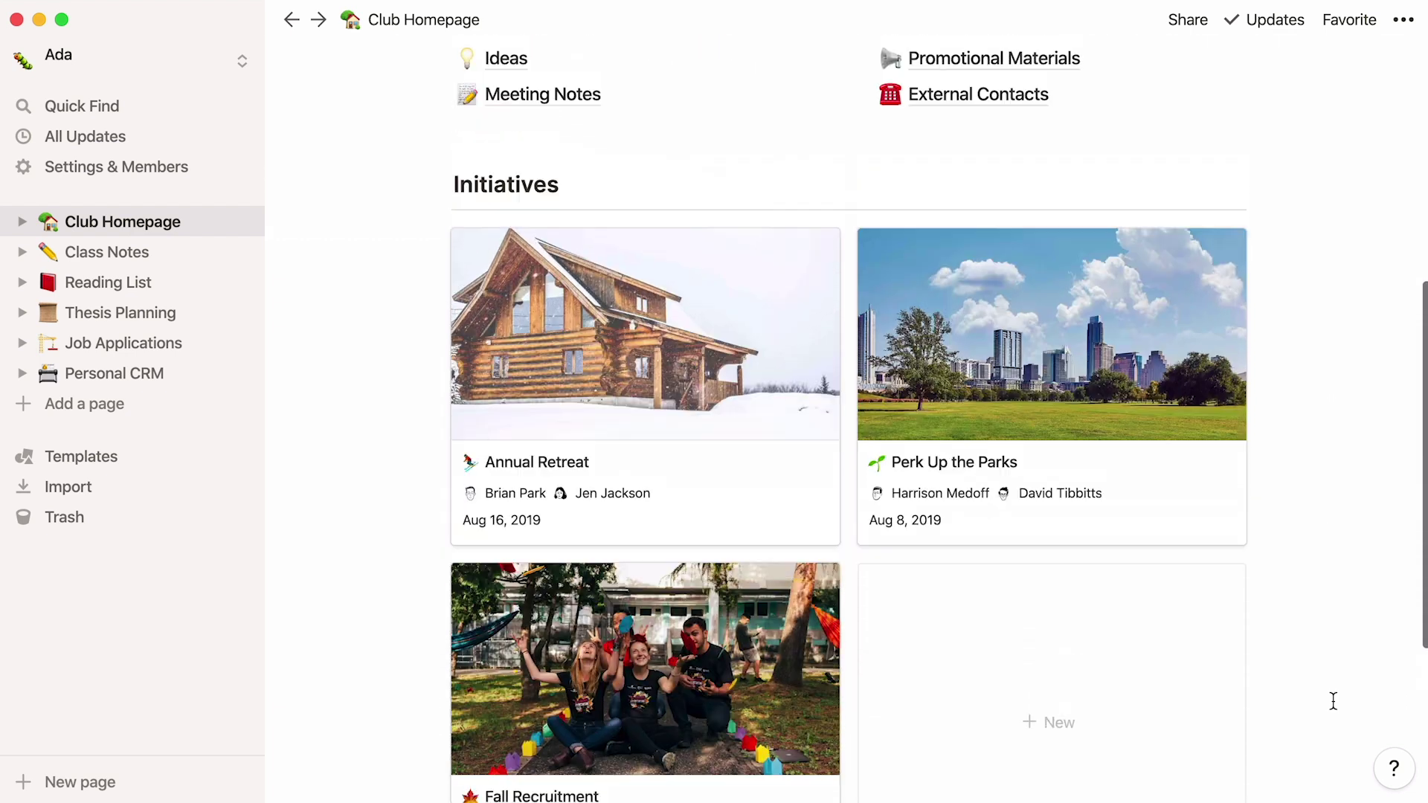
scroll(1333, 701, up, 7)
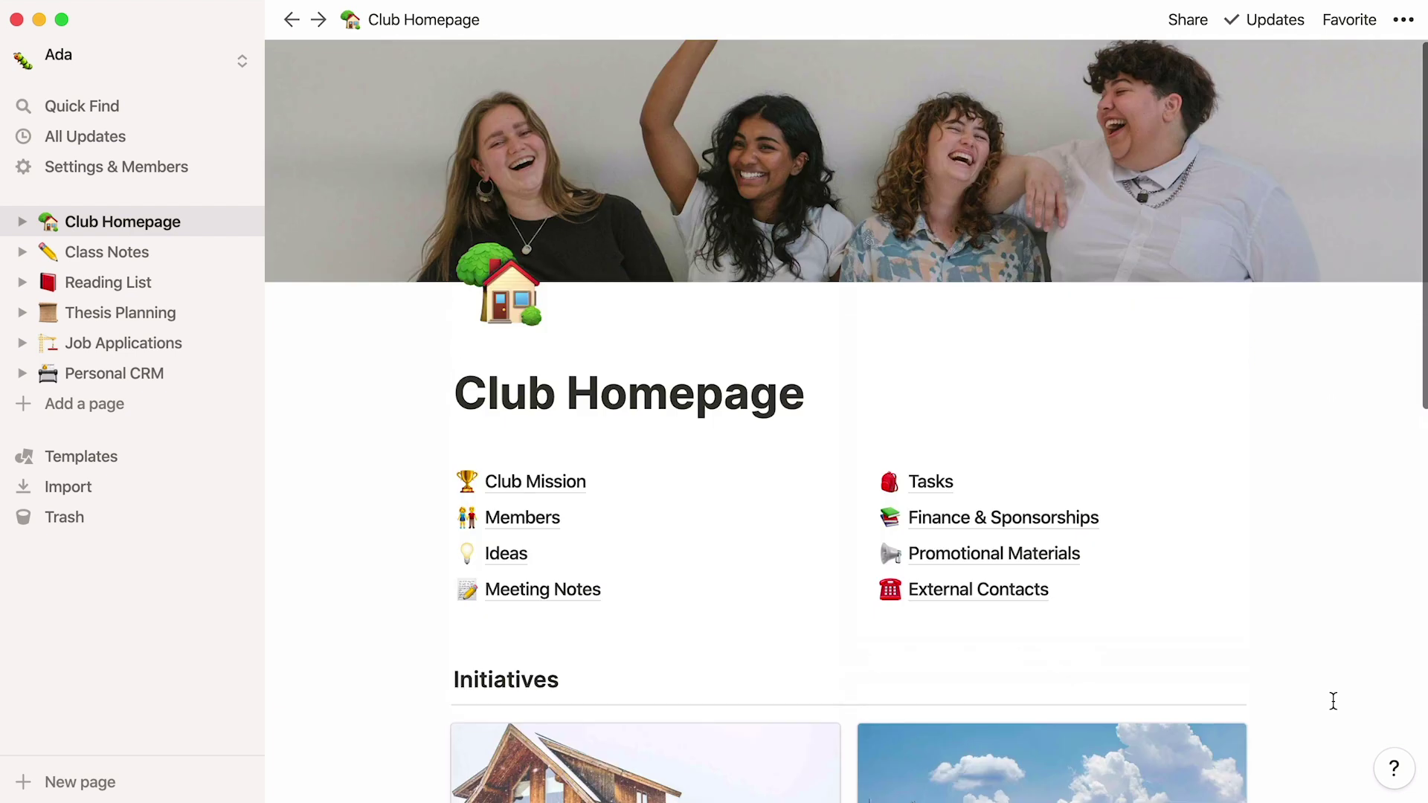
click(1193, 22)
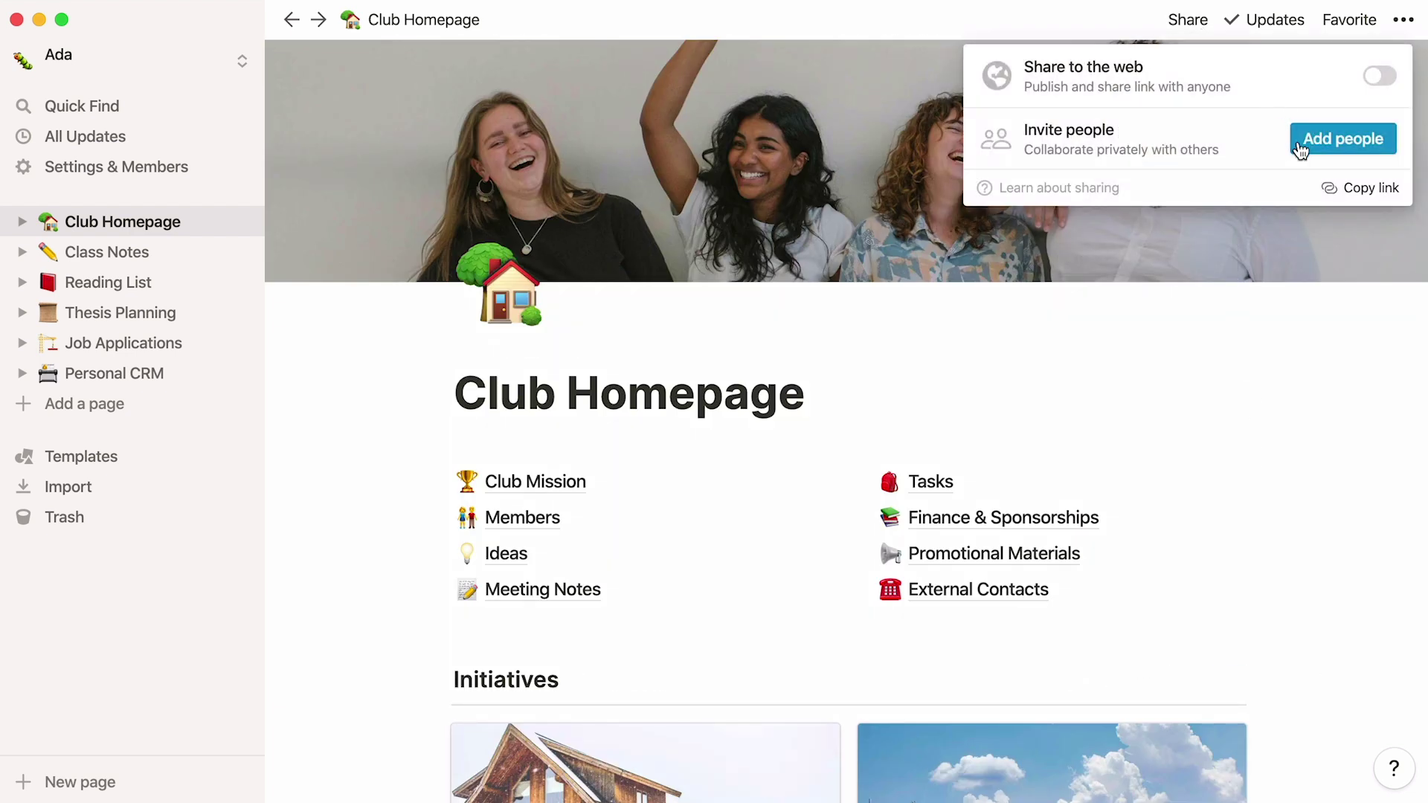
Step: Invite the guest by their school e-mail with Can edit access, then review their permission choices
click(1300, 148)
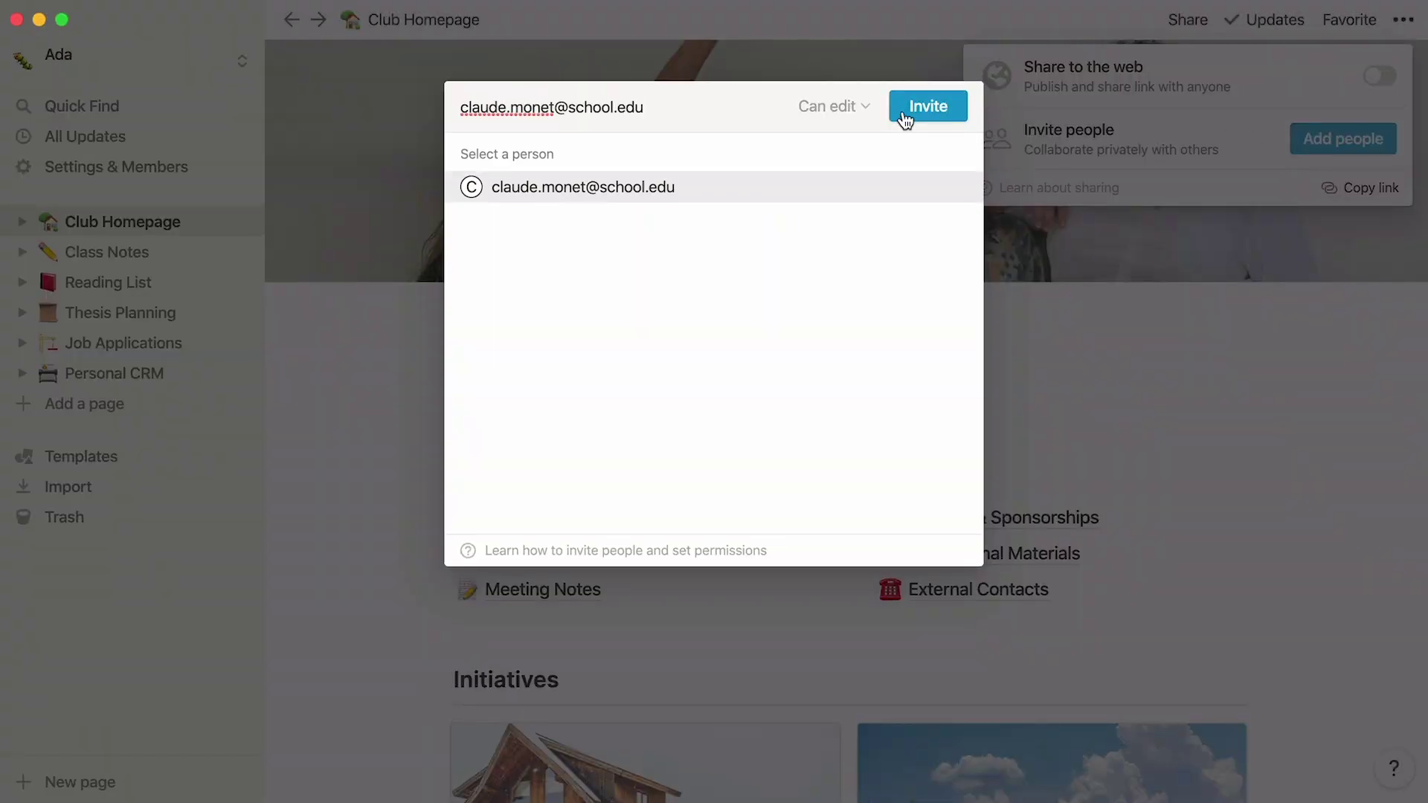
click(862, 106)
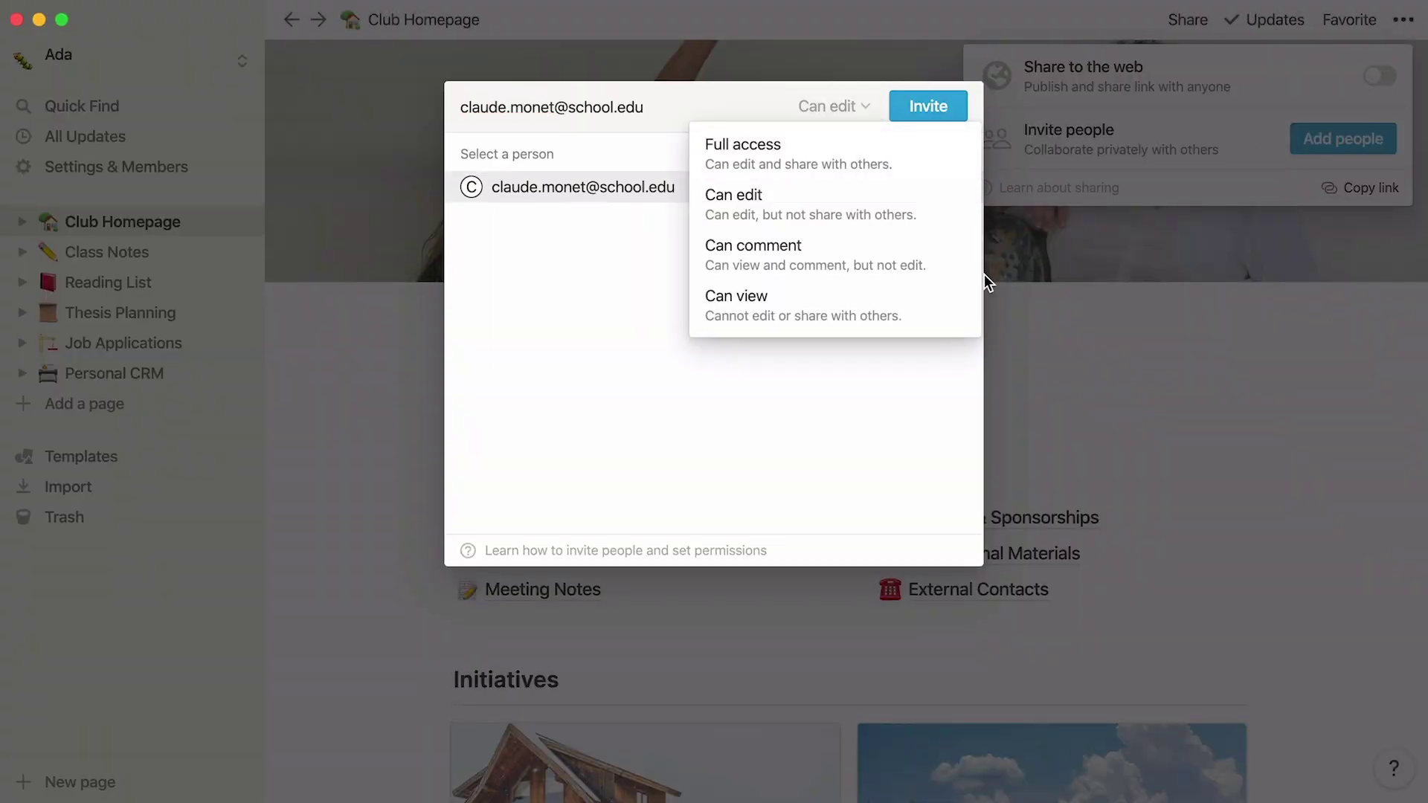
click(924, 197)
click(837, 191)
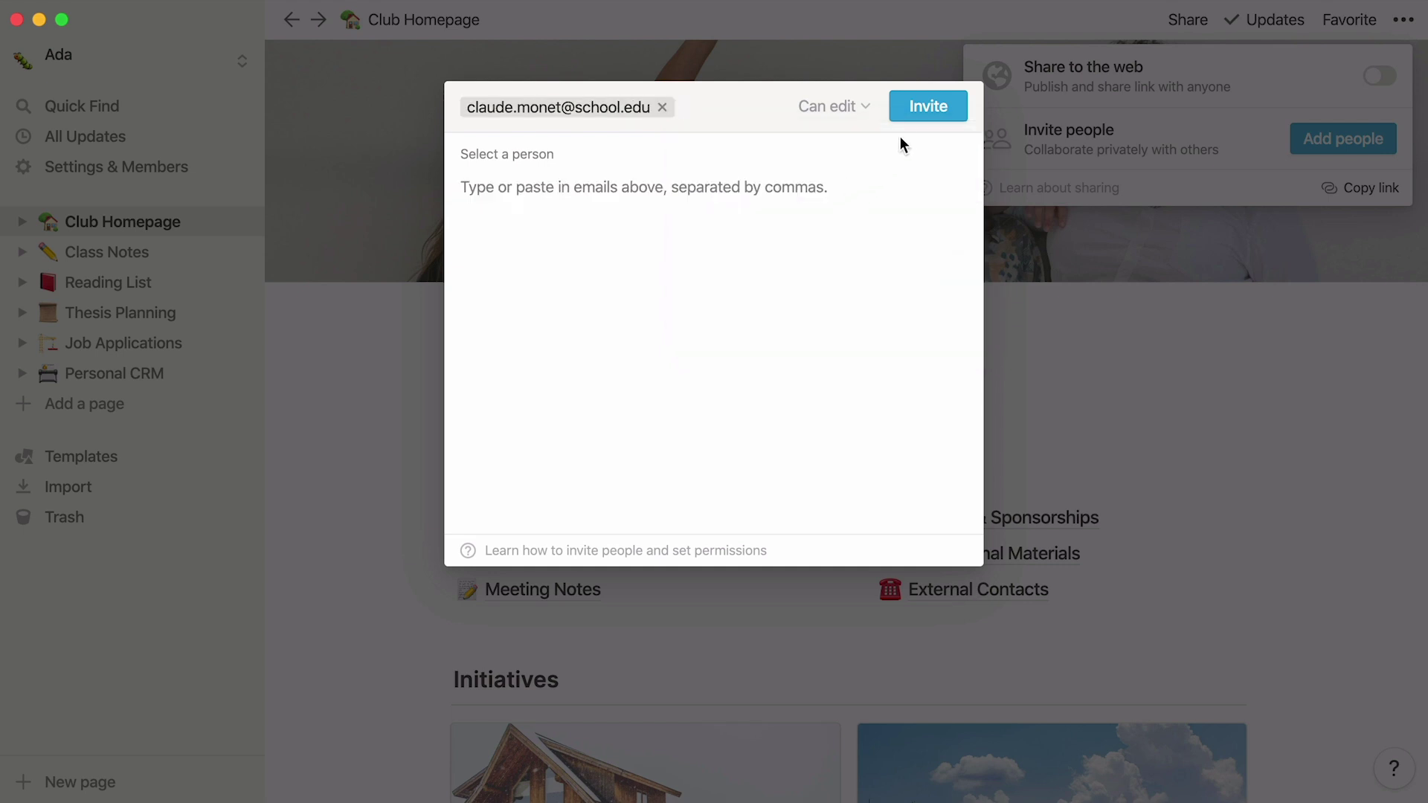
click(926, 125)
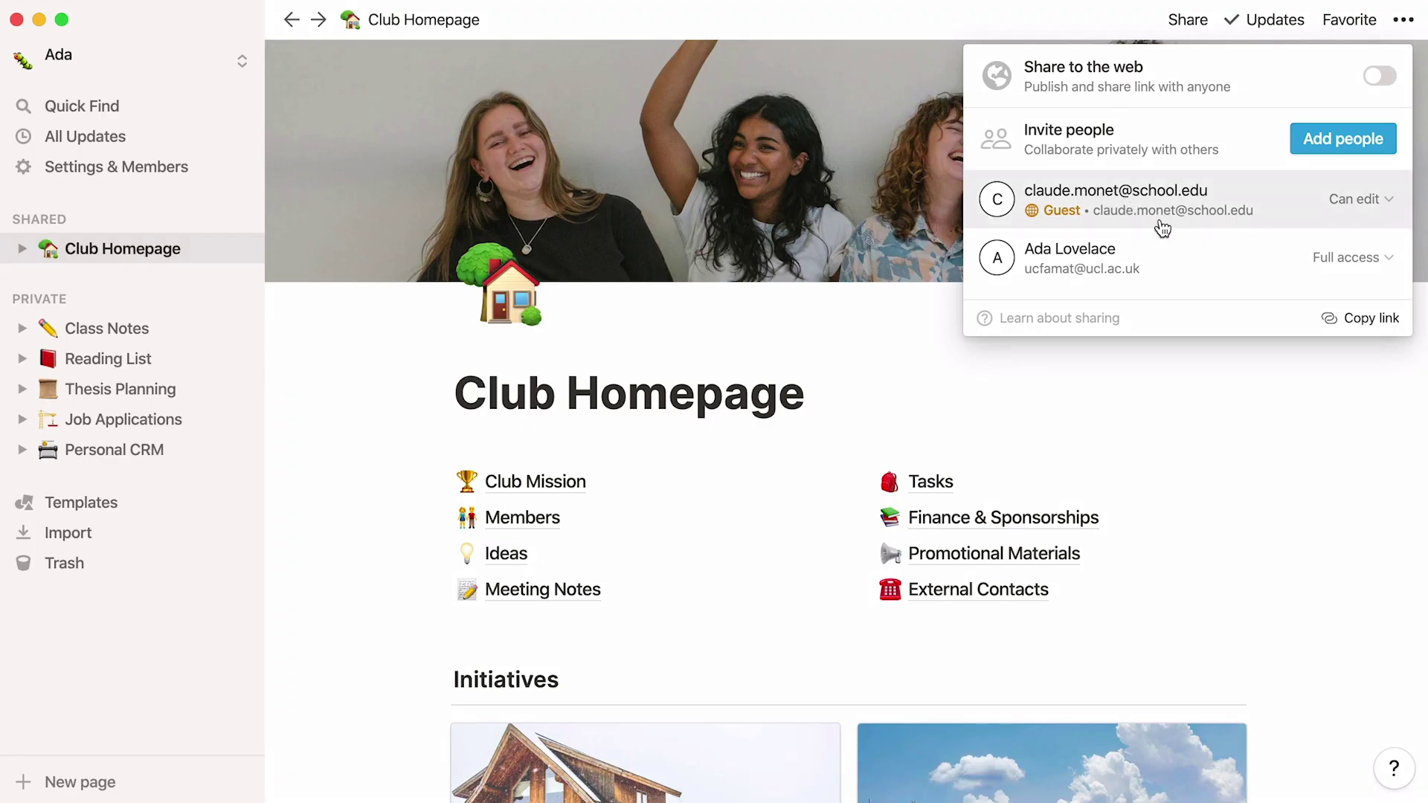
click(1361, 207)
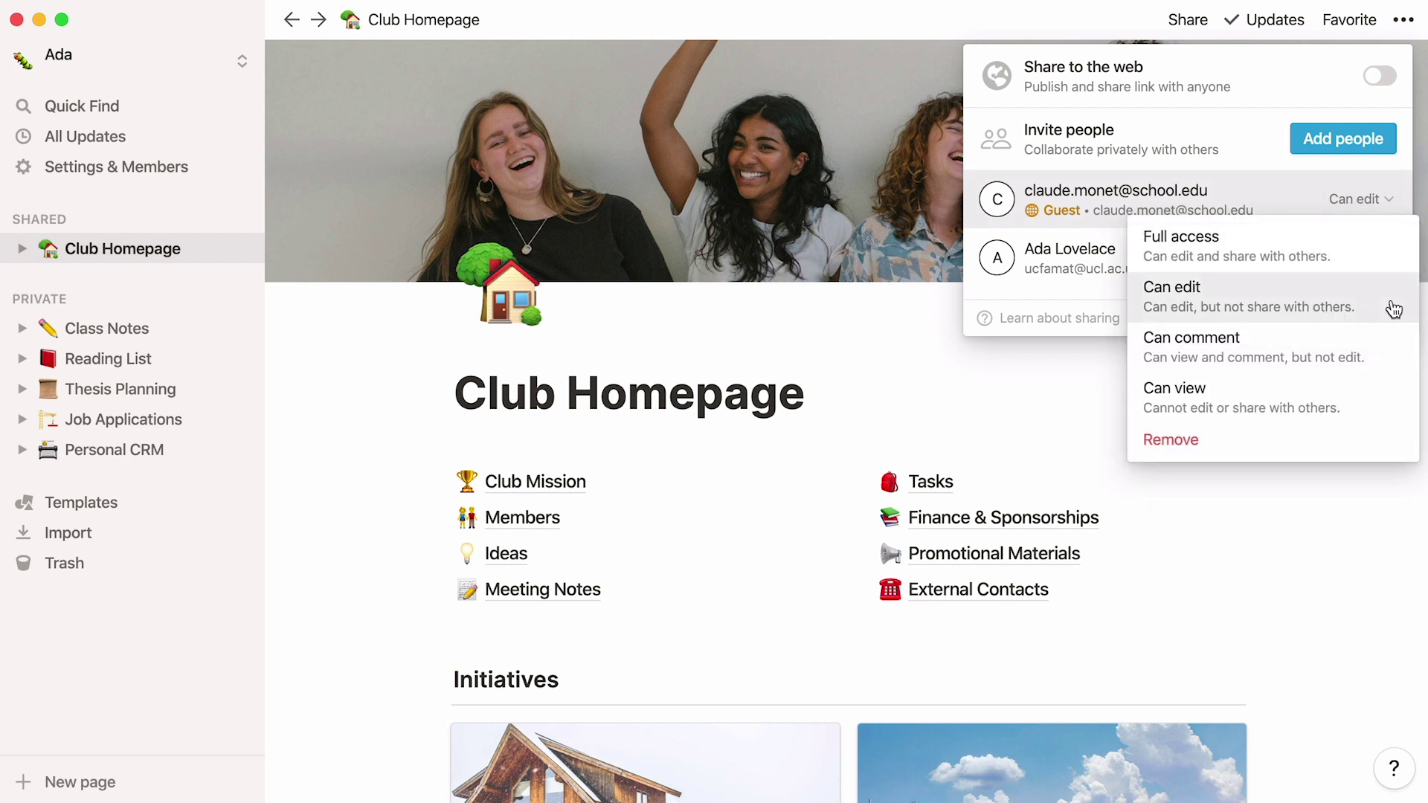